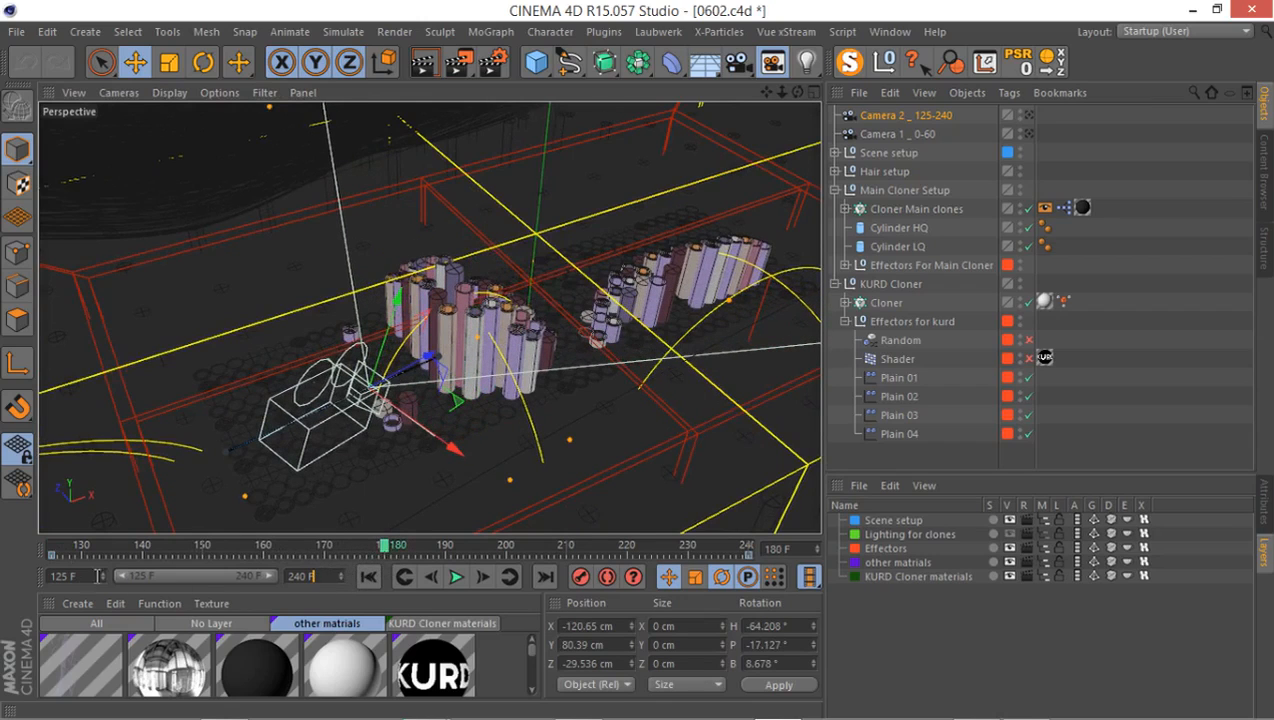
# Step: Extend the project's end frame to 500 and stretch the visible timeline range to 500 F
pyautogui.doubleClick(304, 576)
pyautogui.write('500')
pyautogui.press('Return')
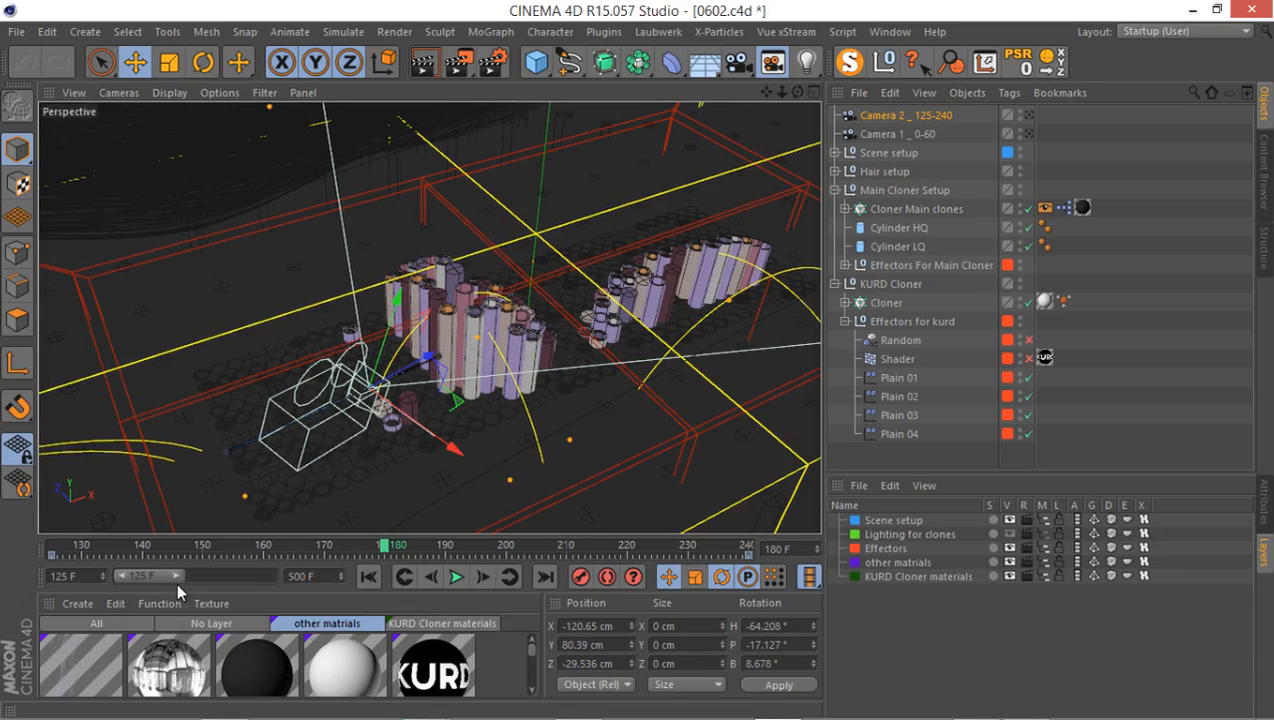
pyautogui.moveTo(176, 577); pyautogui.dragTo(270, 576)
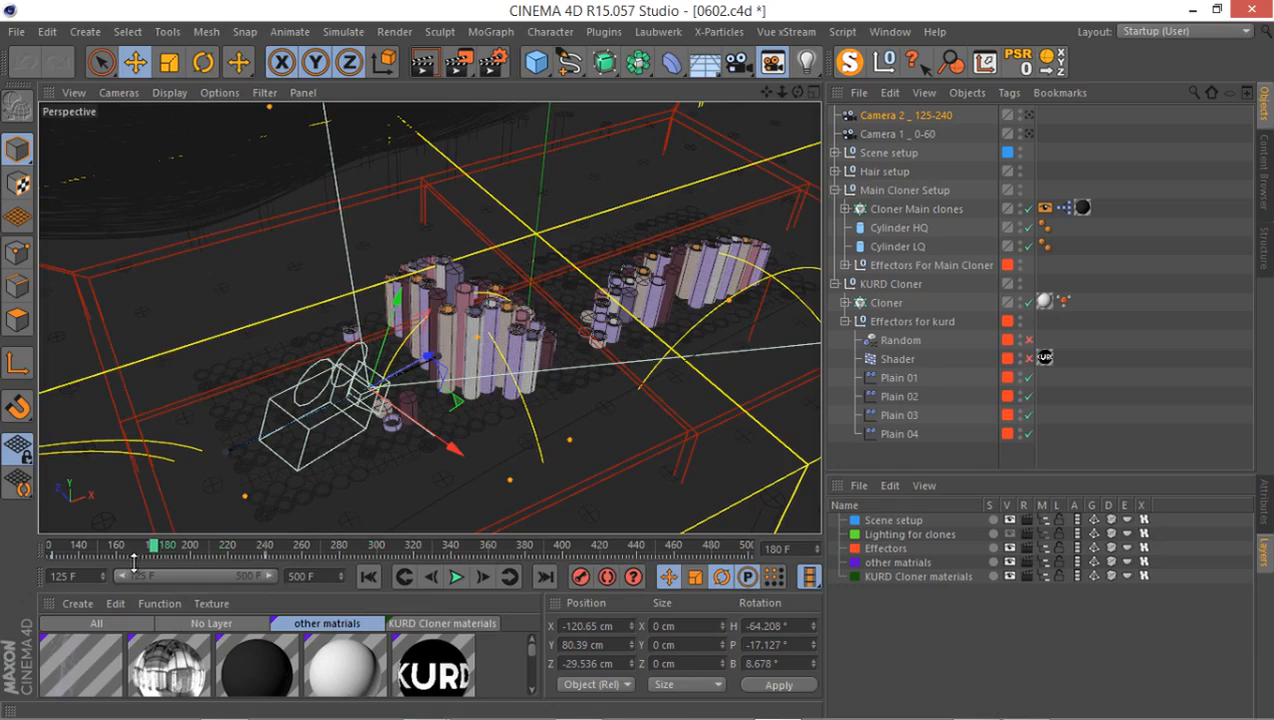
# Step: Go to frame 220, add a new camera with an elevated view of the cylinder clones, and look through it
pyautogui.moveTo(152, 548); pyautogui.dragTo(227, 551)
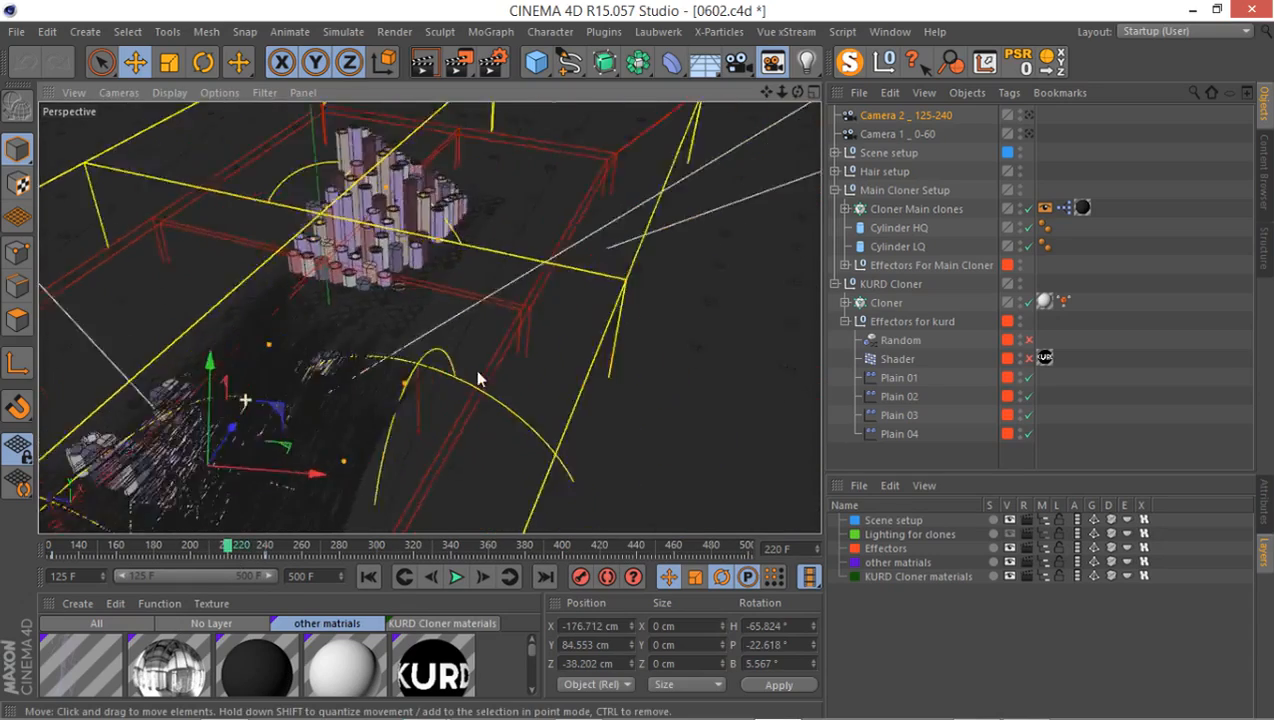
pyautogui.keyDown('alt'); pyautogui.moveTo(480, 362); pyautogui.dragTo(496, 282); pyautogui.keyUp('alt')
pyautogui.click(737, 62)
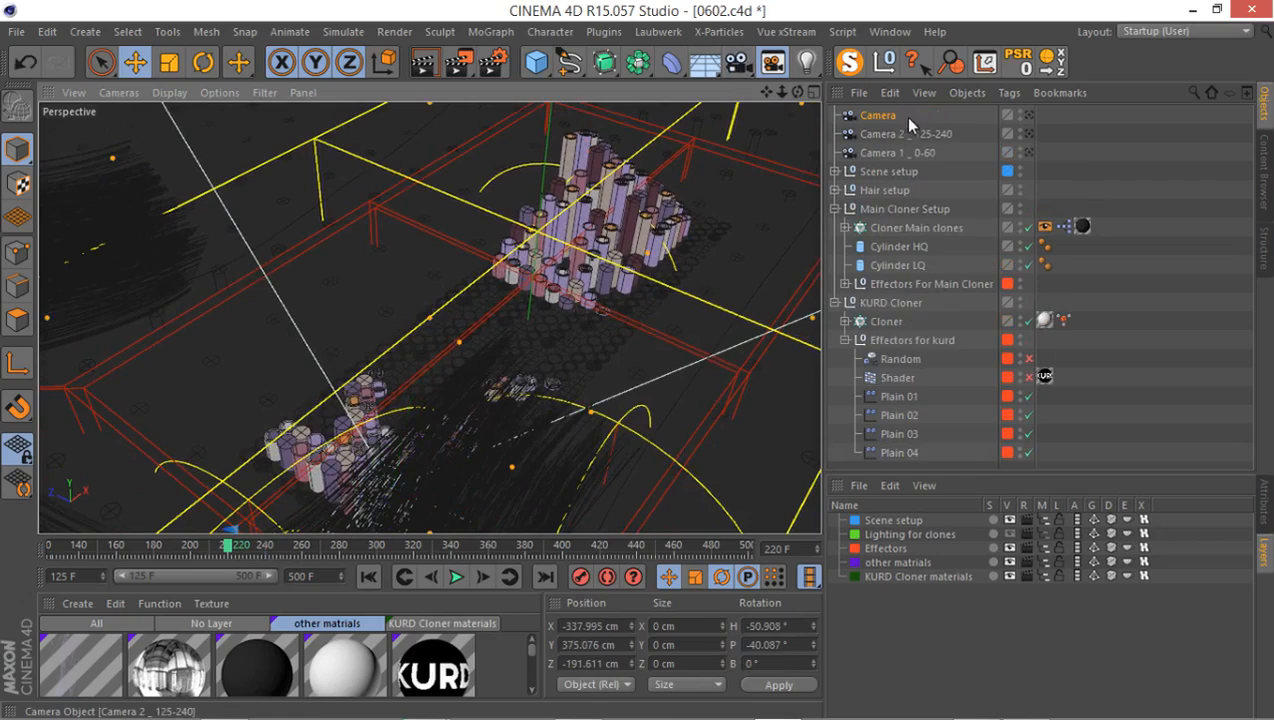
pyautogui.click(1027, 116)
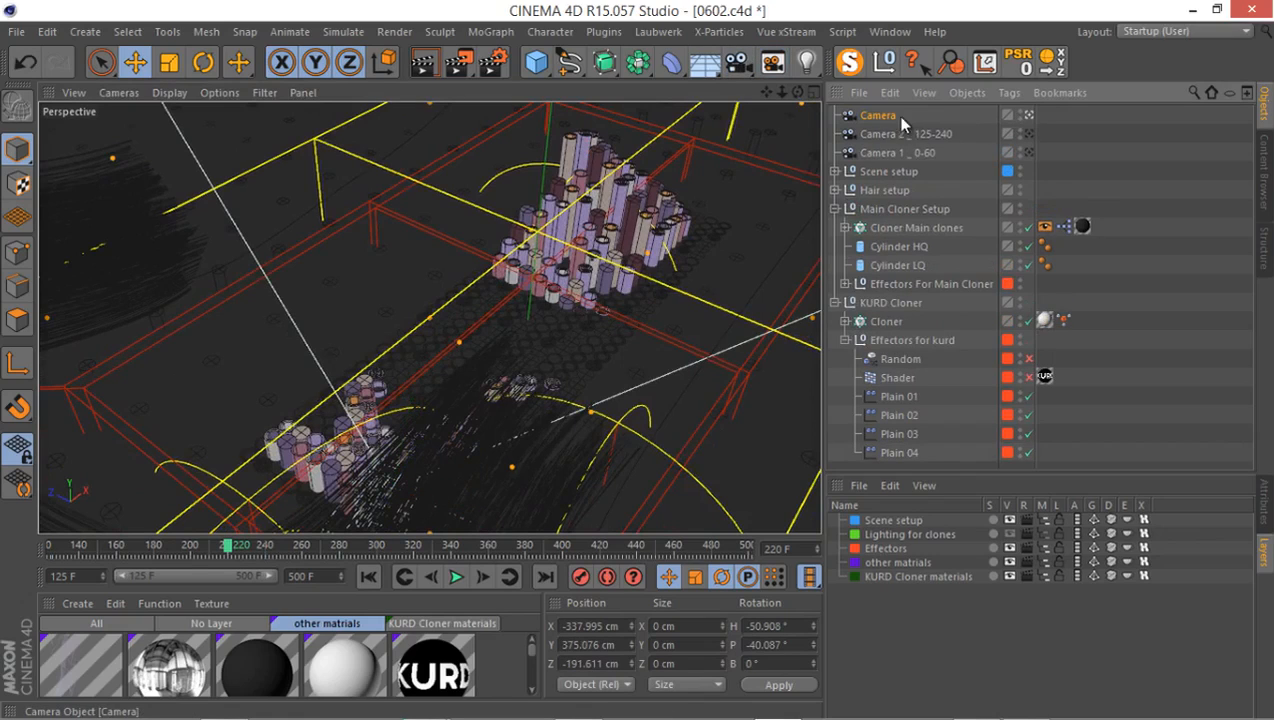
# Step: Set the new camera's focal length to 15 and reframe it closer to the clones, at about X -182, Y 265, Z -103 cm
pyautogui.click(1260, 505)
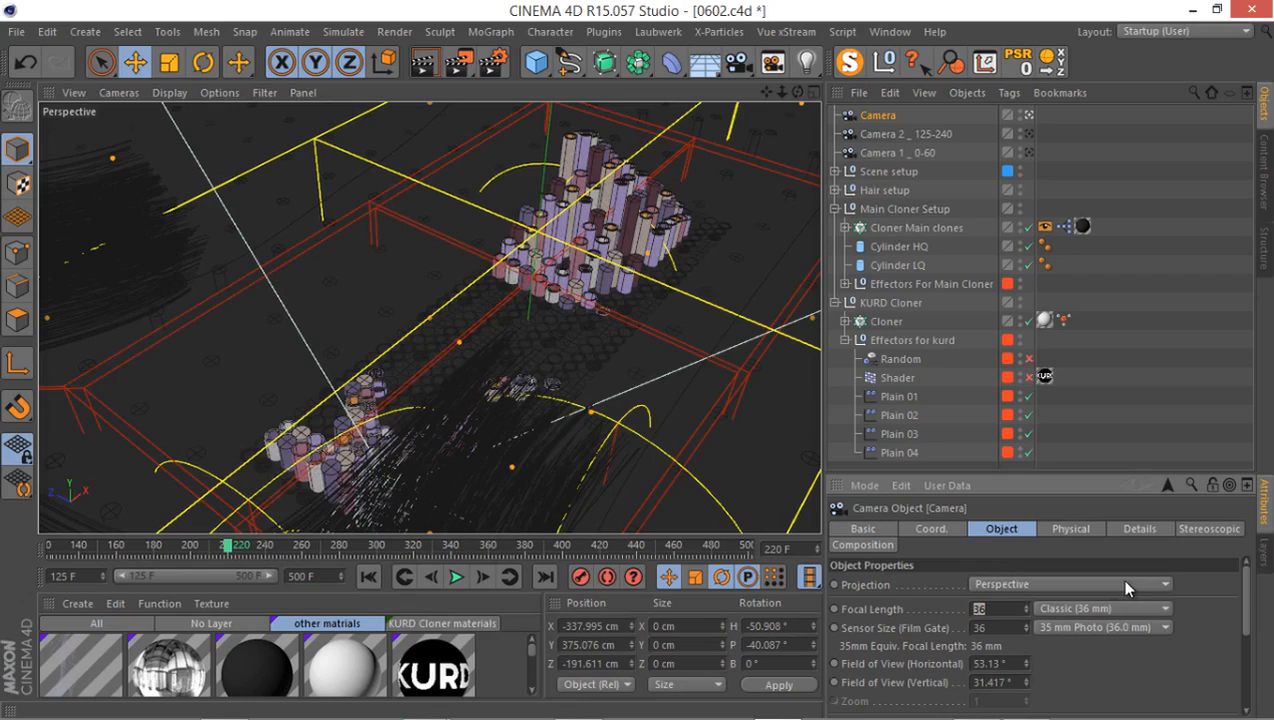
pyautogui.write('15')
pyautogui.press('Return')
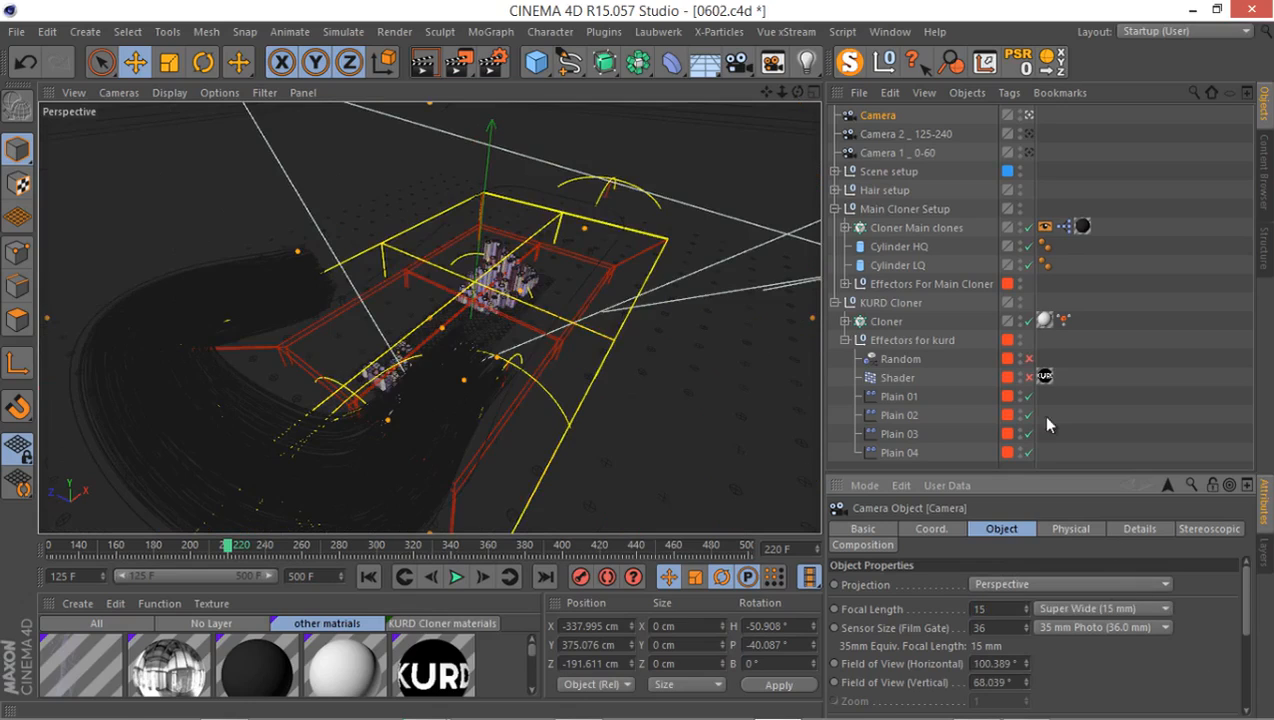
pyautogui.keyDown('alt'); pyautogui.moveTo(532, 372); pyautogui.dragTo(550, 356, button='right'); pyautogui.keyUp('alt')
pyautogui.keyDown('alt'); pyautogui.moveTo(444, 335); pyautogui.dragTo(482, 365); pyautogui.keyUp('alt')
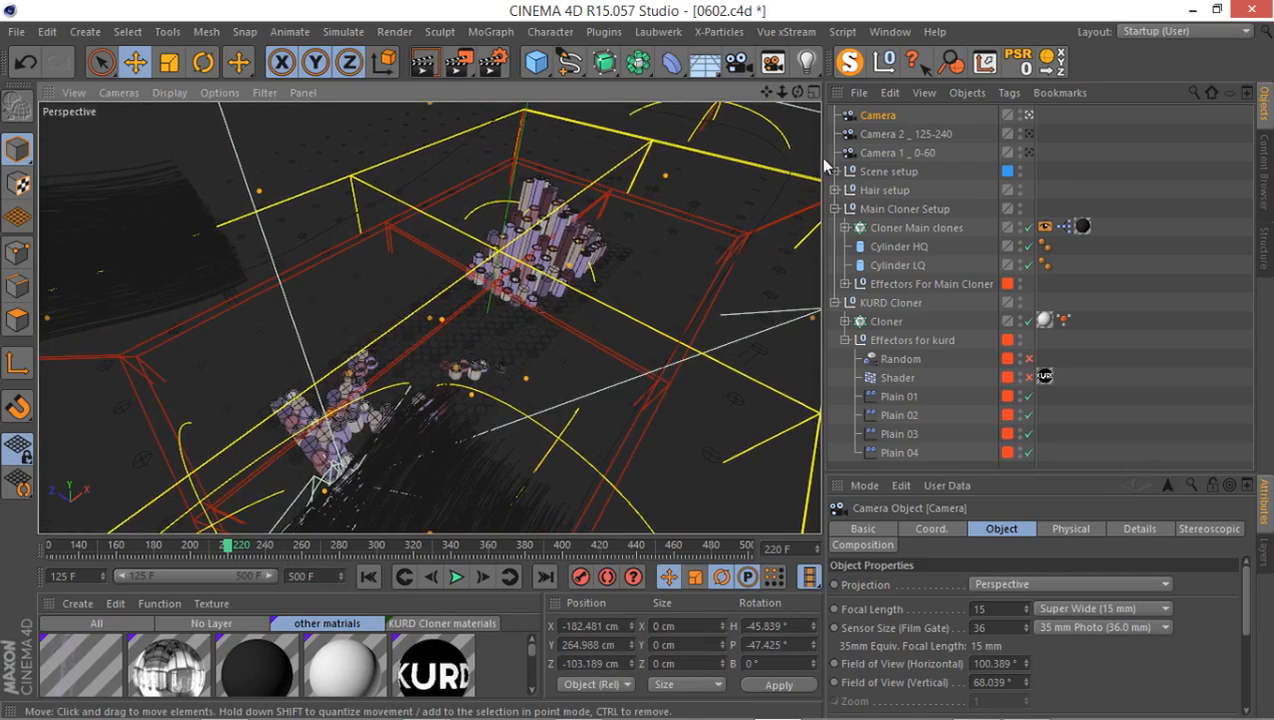
# Step: Rename the new camera as Camera 220
pyautogui.doubleClick(893, 116)
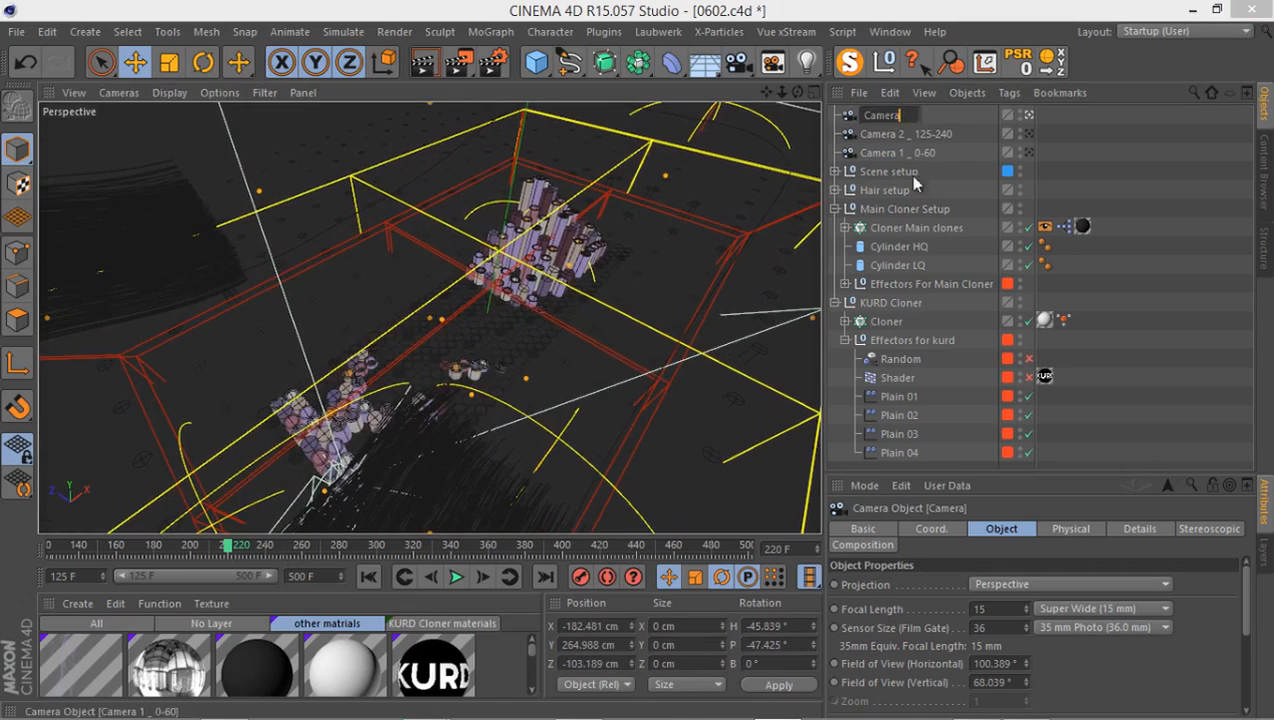
pyautogui.write('220')
pyautogui.press('Return')
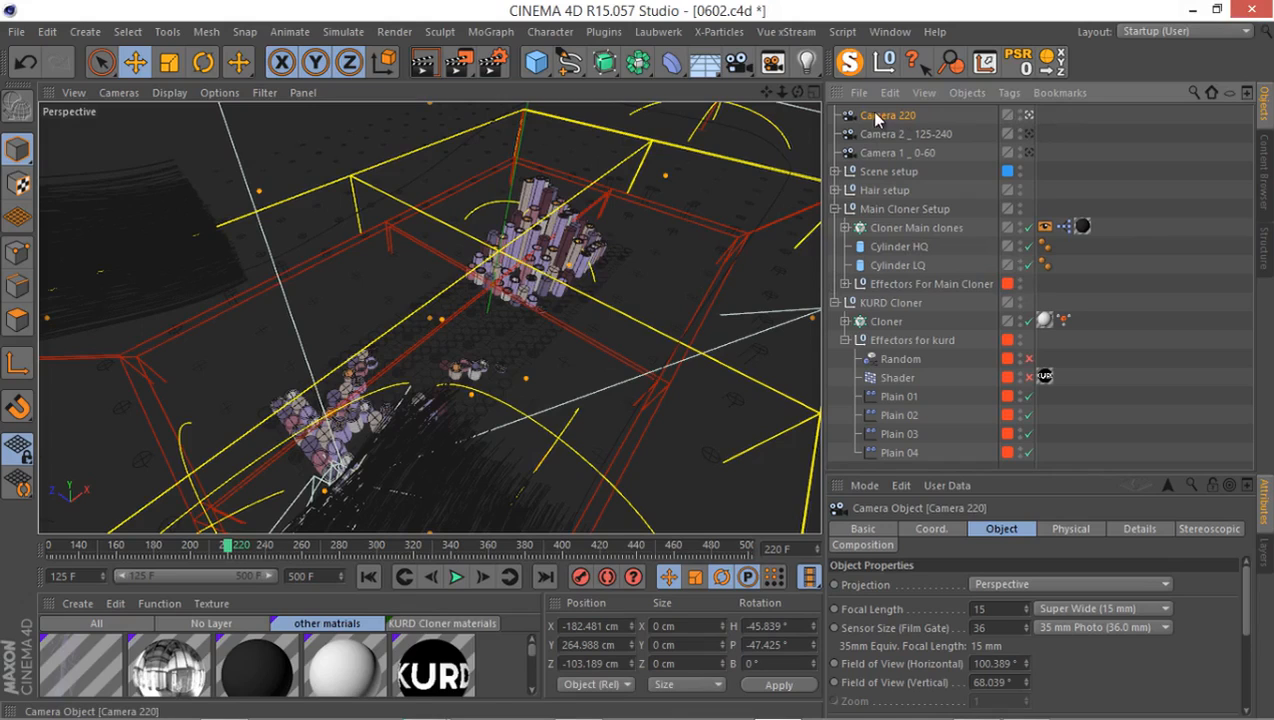
# Step: Duplicate Camera 220 and move the timeline to frame 320
pyautogui.hotkey('ctrl', 'c')
pyautogui.hotkey('ctrl', 'v')
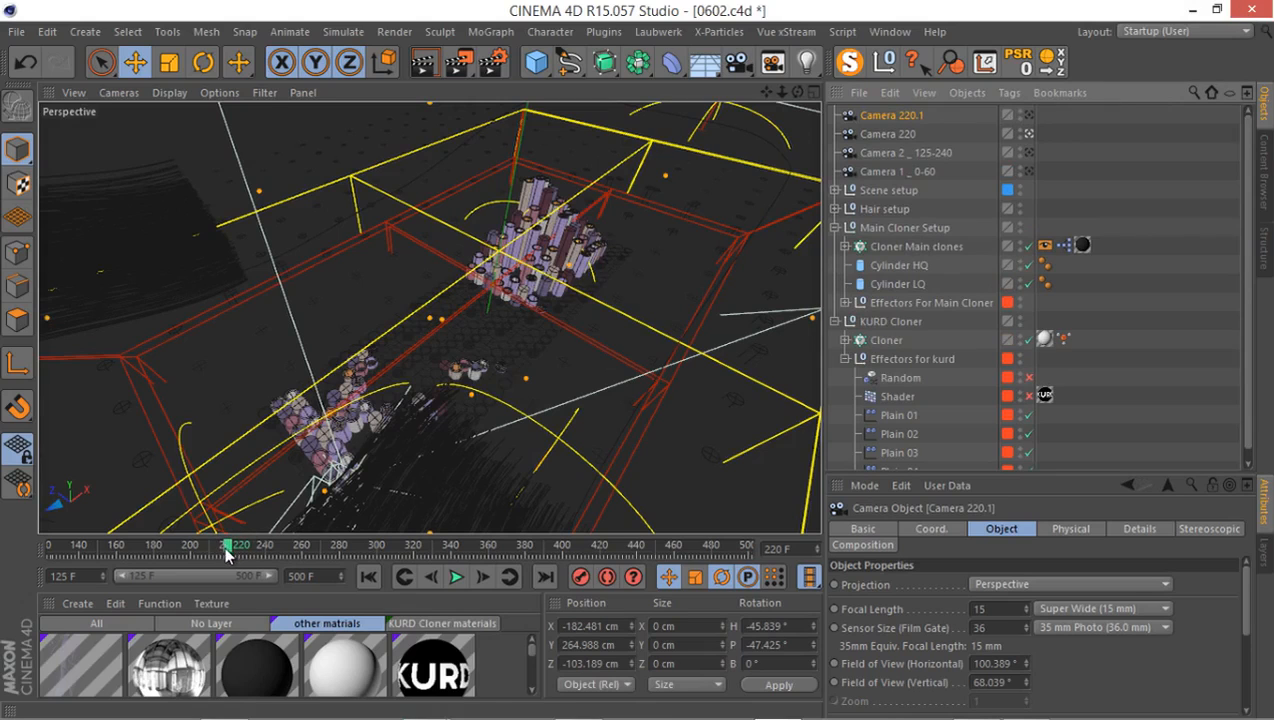
pyautogui.moveTo(238, 551); pyautogui.dragTo(412, 544)
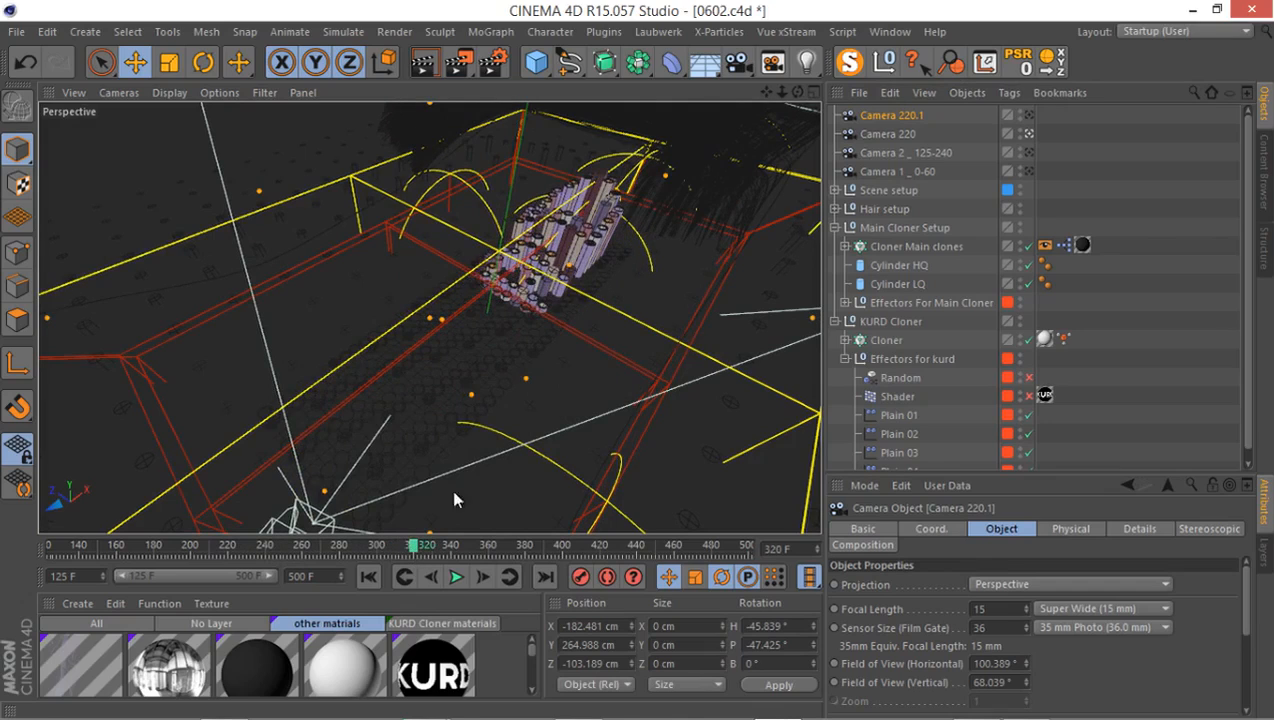
pyautogui.doubleClick(887, 117)
pyautogui.moveTo(936, 117); pyautogui.dragTo(912, 127)
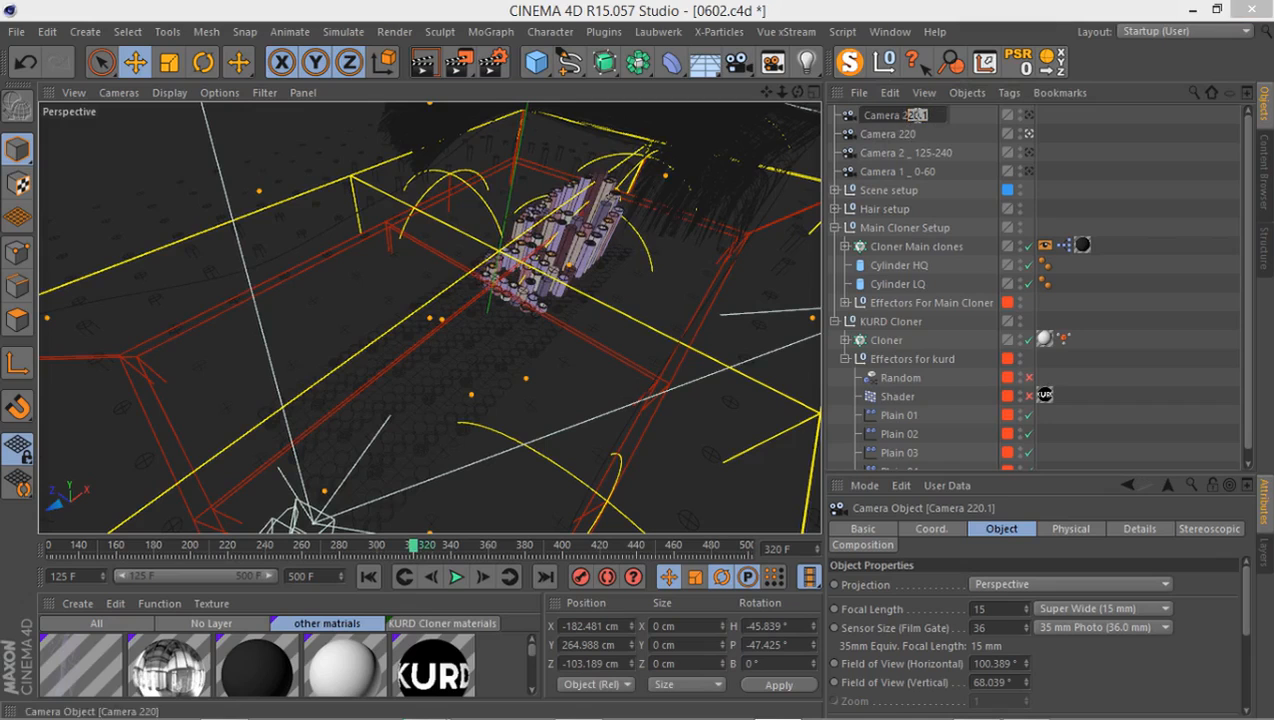
pyautogui.click(842, 115)
pyautogui.keyDown('alt'); pyautogui.moveTo(622, 264); pyautogui.dragTo(502, 298); pyautogui.keyUp('alt')
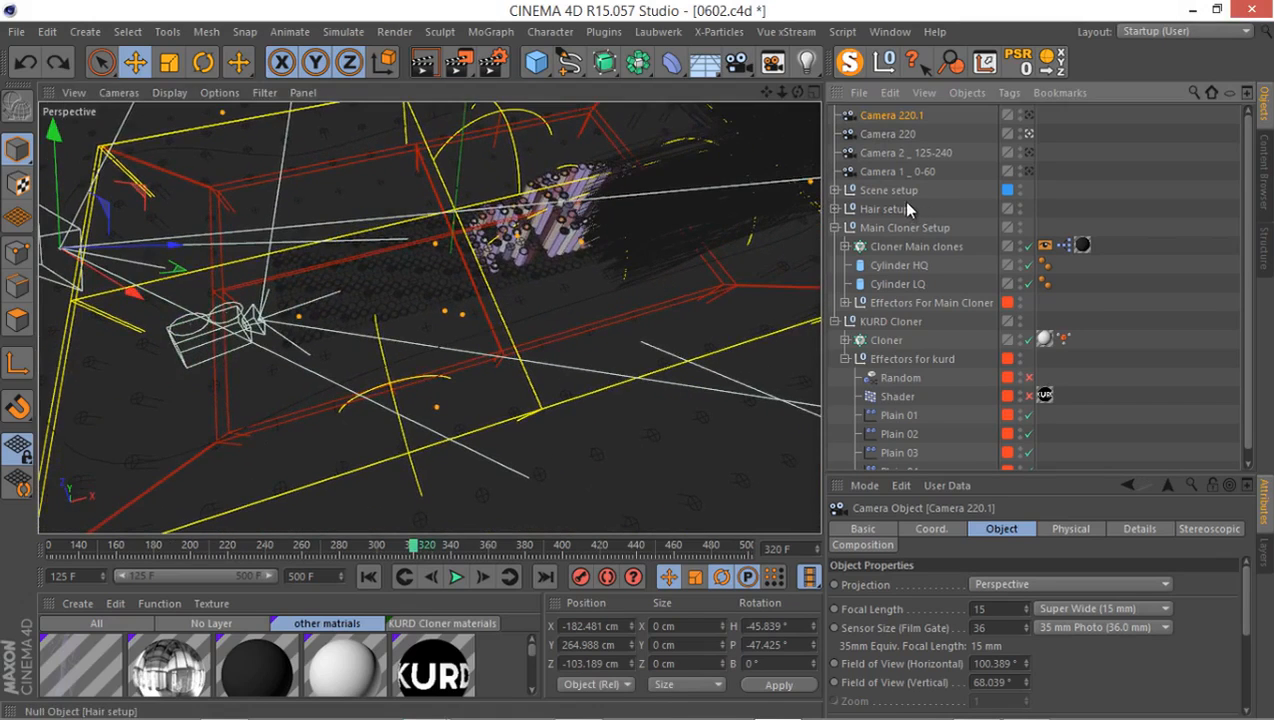
pyautogui.click(115, 97)
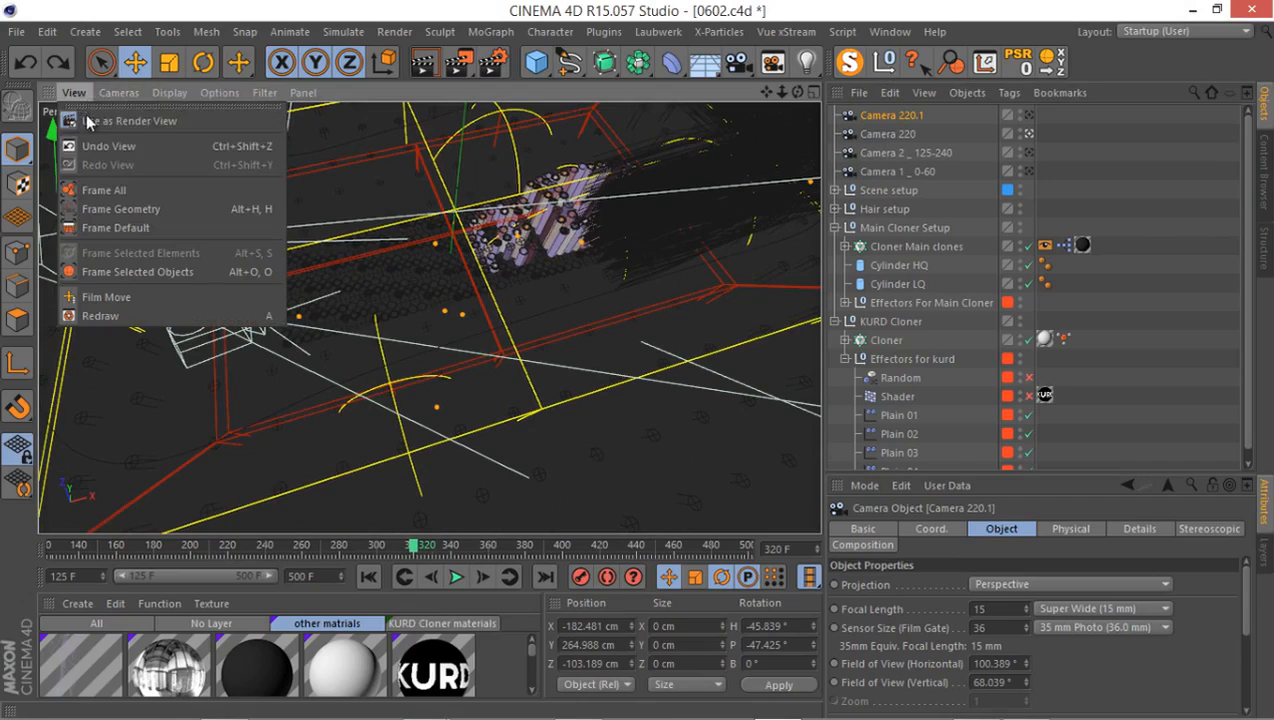
pyautogui.click(106, 136)
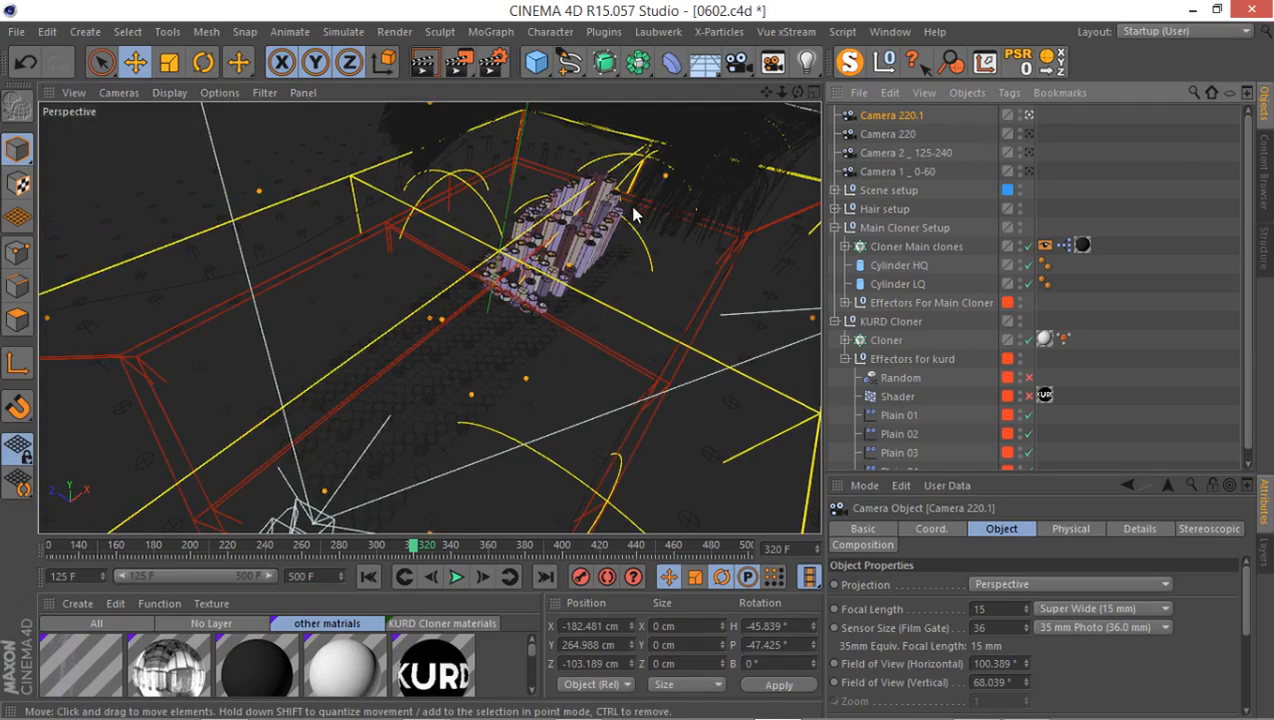
# Step: Reframe the duplicate camera over the raised letters at about X 126, Y 262, Z -73 cm, and compare it with Camera 220's view
pyautogui.keyDown('alt'); pyautogui.moveTo(633, 214); pyautogui.dragTo(441, 354); pyautogui.keyUp('alt')
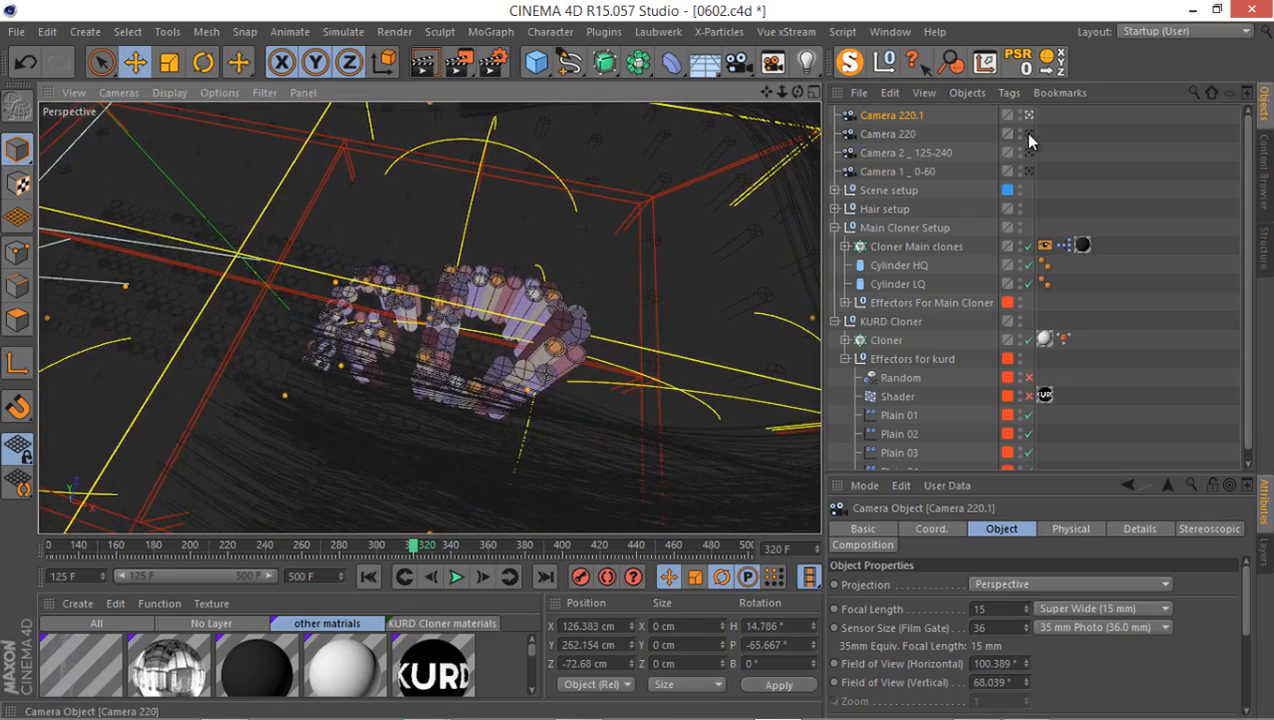
pyautogui.click(1030, 134)
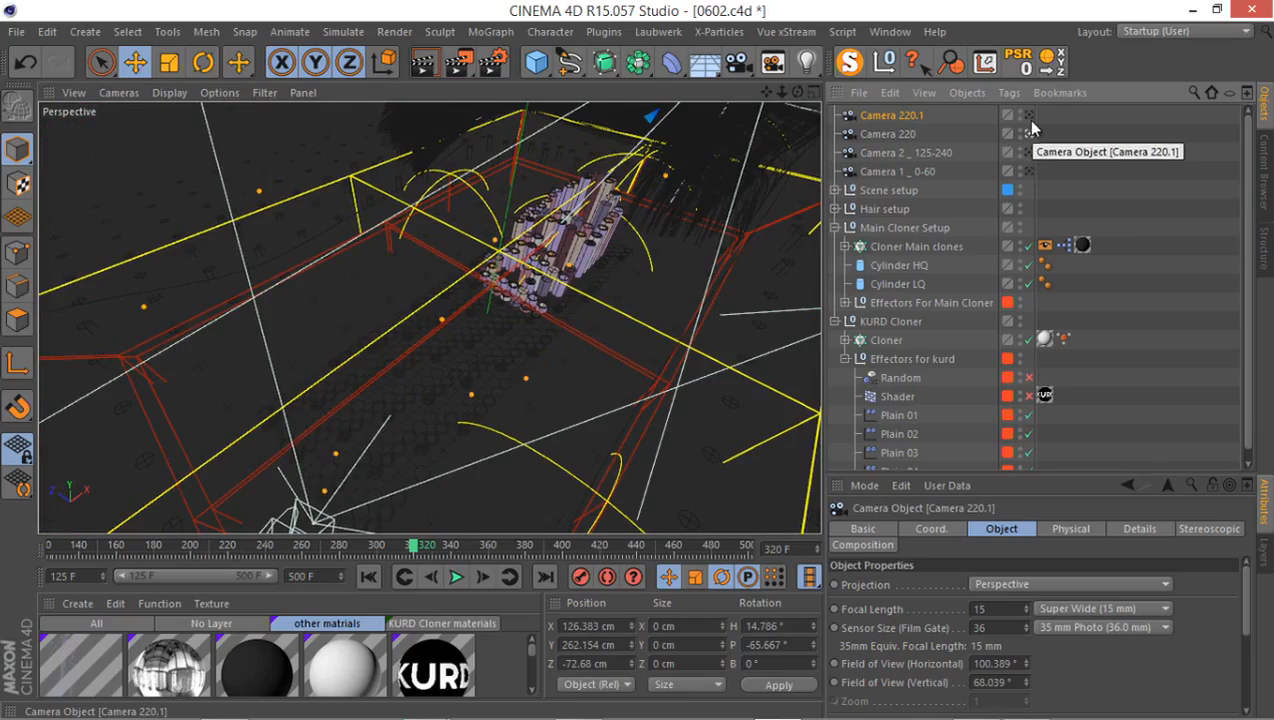
pyautogui.click(1029, 115)
# Step: Inspect the placement of both cameras through the editor camera around frame 315, then return to the duplicate camera's view
pyautogui.click(772, 66)
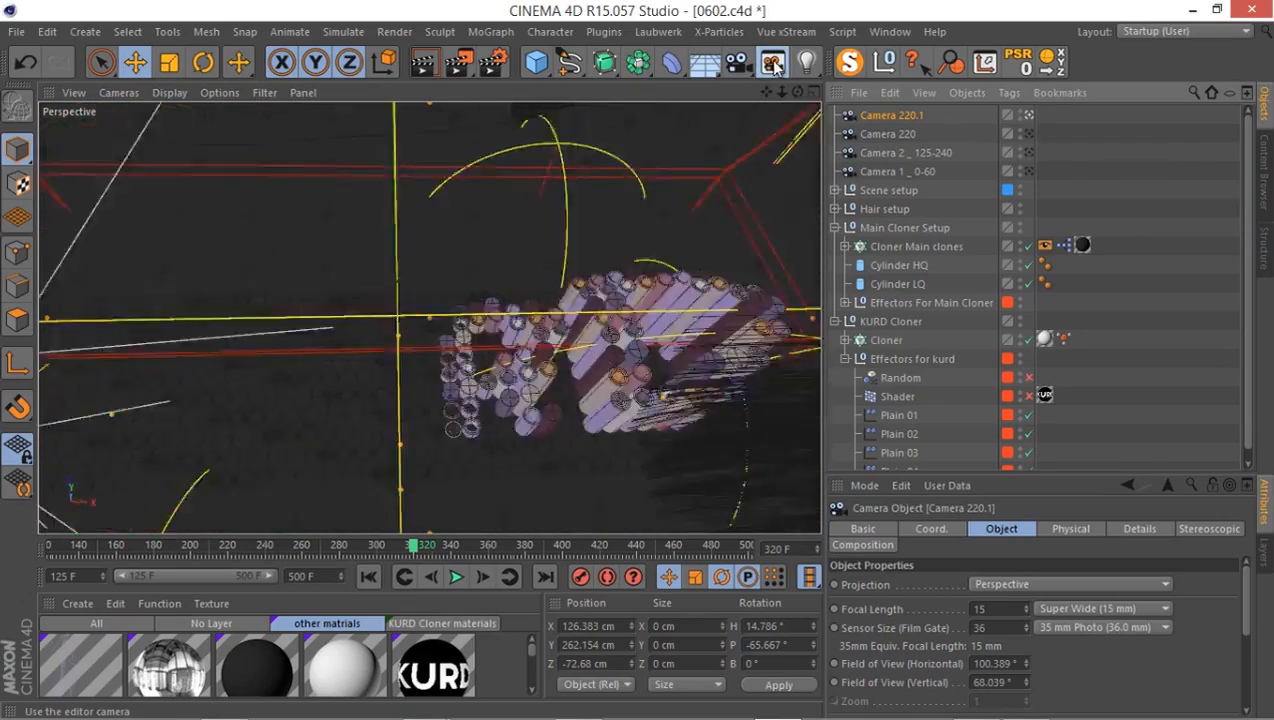
pyautogui.keyDown('alt'); pyautogui.moveTo(432, 352); pyautogui.dragTo(408, 540); pyautogui.keyUp('alt')
pyautogui.keyDown('alt'); pyautogui.moveTo(393, 326); pyautogui.dragTo(608, 384); pyautogui.keyUp('alt')
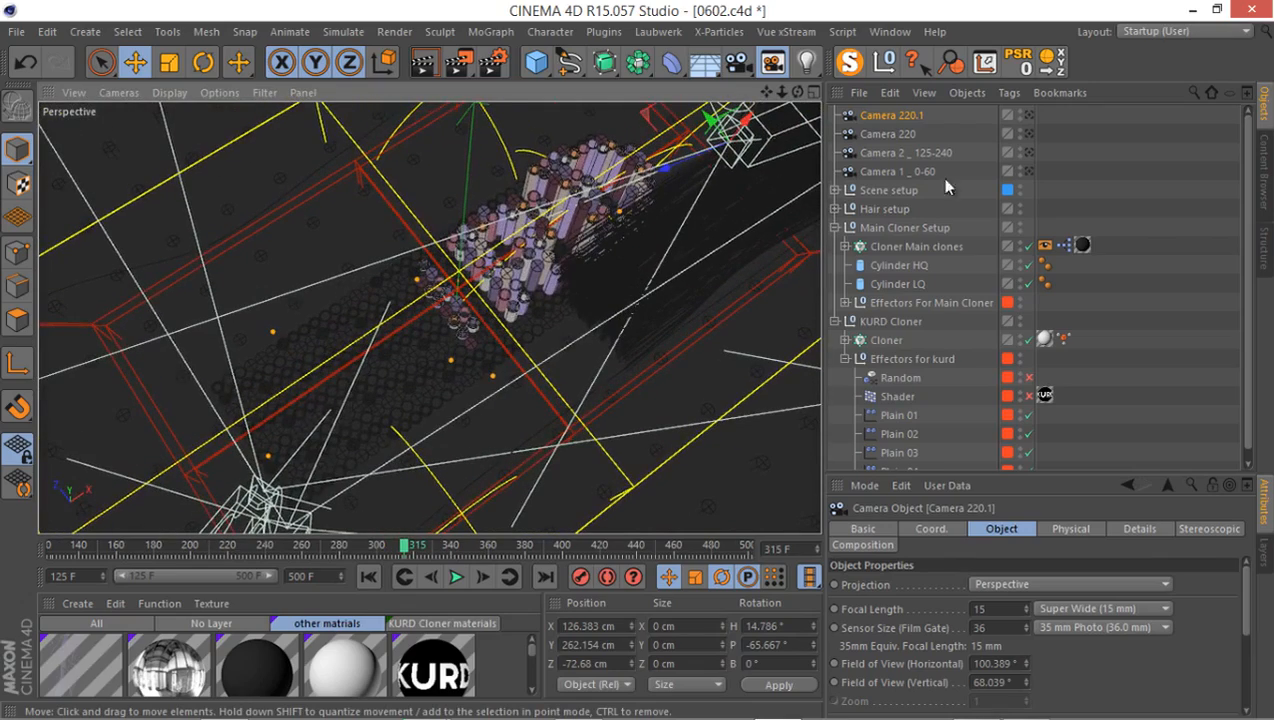
pyautogui.click(1028, 115)
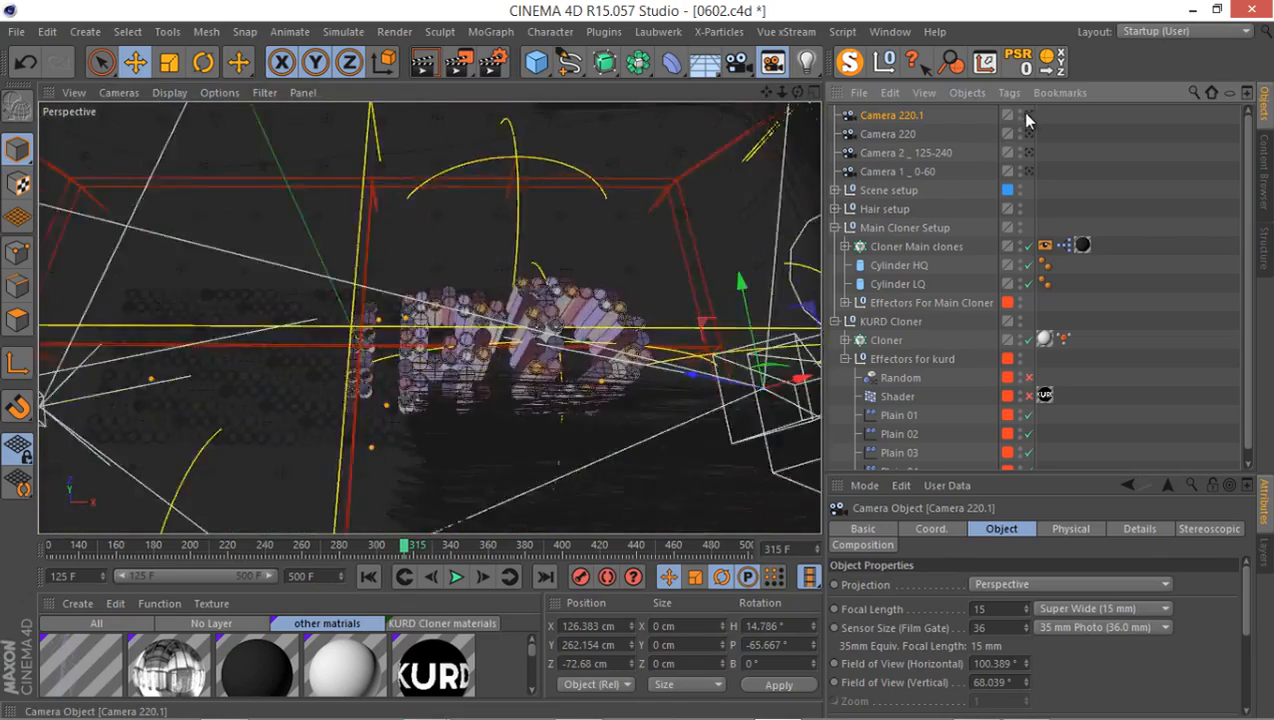
pyautogui.click(1028, 115)
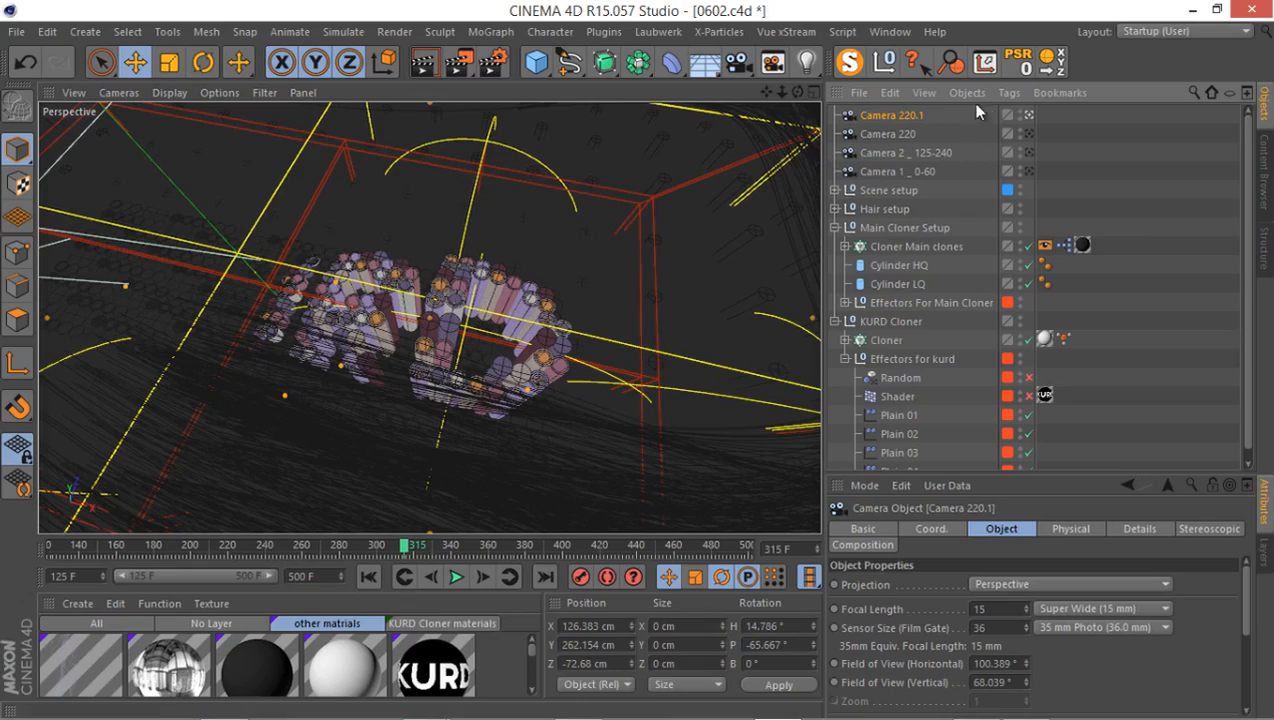
# Step: Reframe the duplicate camera more steeply over the letters at frame 315, at about X 99, Y 271, Z -71 cm
pyautogui.keyDown('alt'); pyautogui.moveTo(634, 255); pyautogui.dragTo(646, 238, button='middle'); pyautogui.keyUp('alt')
pyautogui.keyDown('alt'); pyautogui.moveTo(645, 240); pyautogui.dragTo(552, 315); pyautogui.keyUp('alt')
pyautogui.keyDown('alt'); pyautogui.moveTo(552, 315); pyautogui.dragTo(579, 319, button='middle'); pyautogui.keyUp('alt')
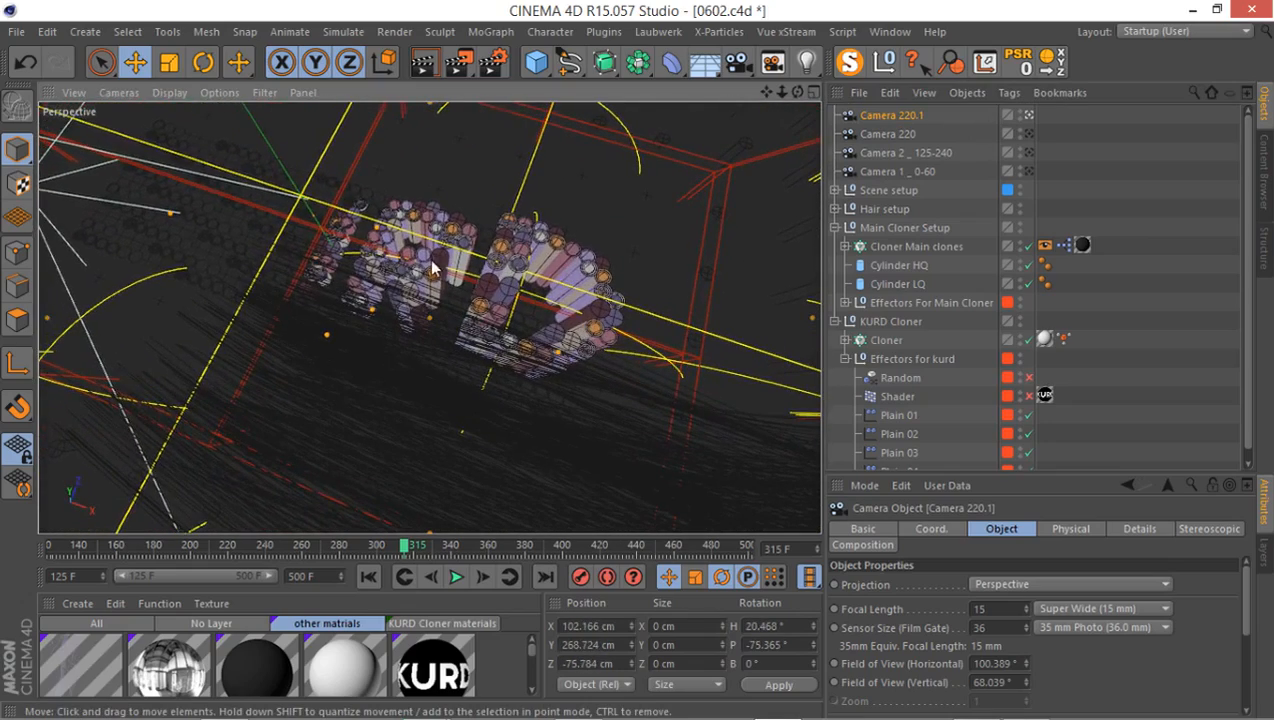
pyautogui.keyDown('alt'); pyautogui.moveTo(432, 268); pyautogui.dragTo(434, 268); pyautogui.keyUp('alt')
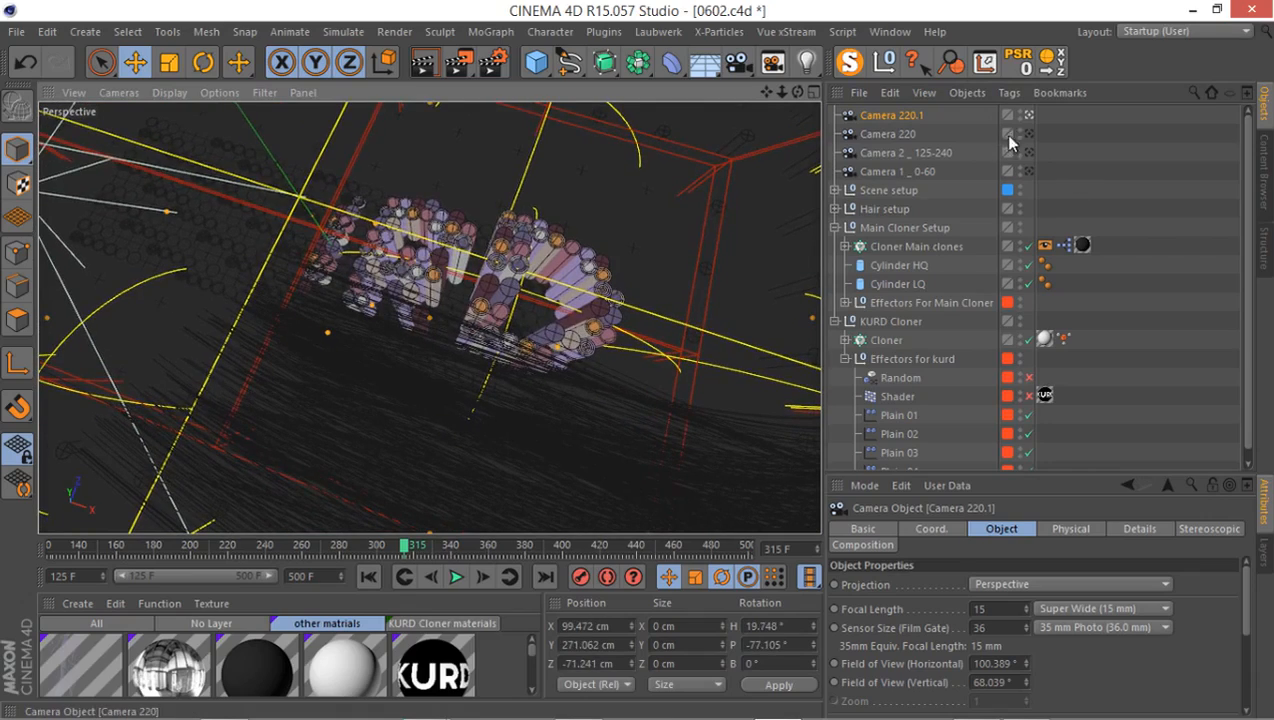
# Step: Look through Camera 220 at frame 221 and reframe it more steeply, at about X -153, Y 287, Z -92 cm
pyautogui.click(1030, 135)
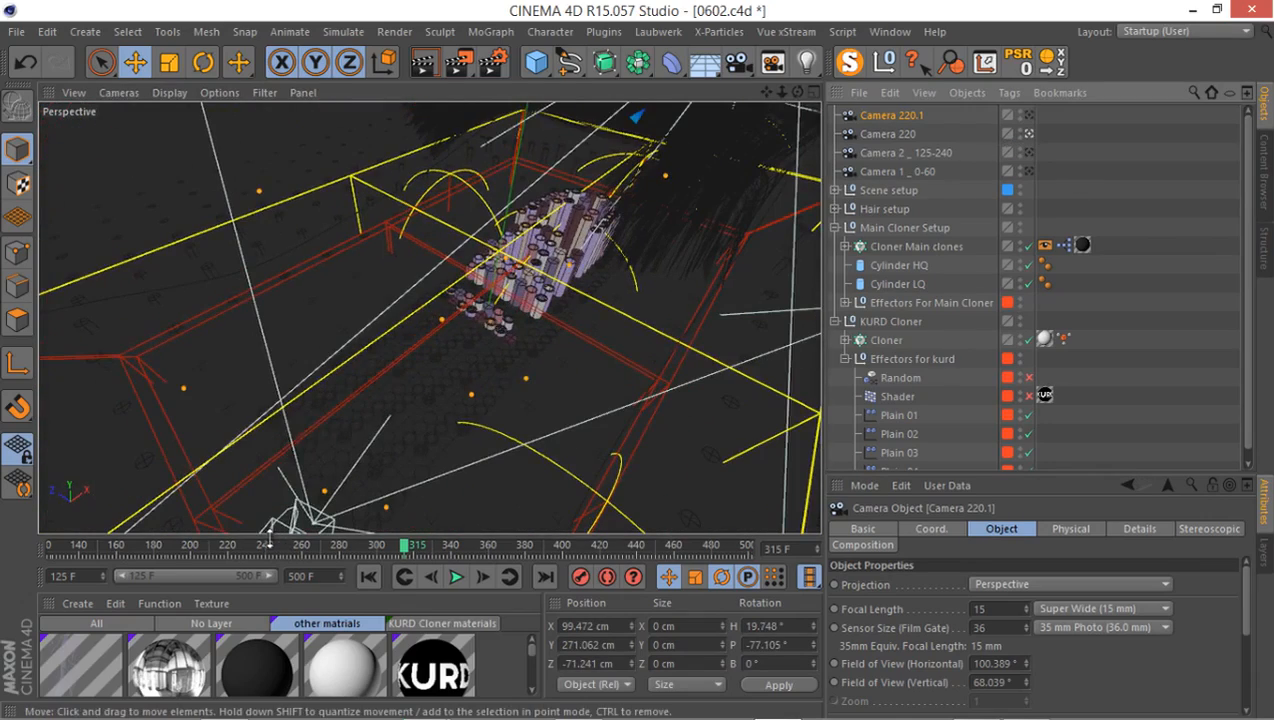
pyautogui.moveTo(248, 545); pyautogui.dragTo(228, 545)
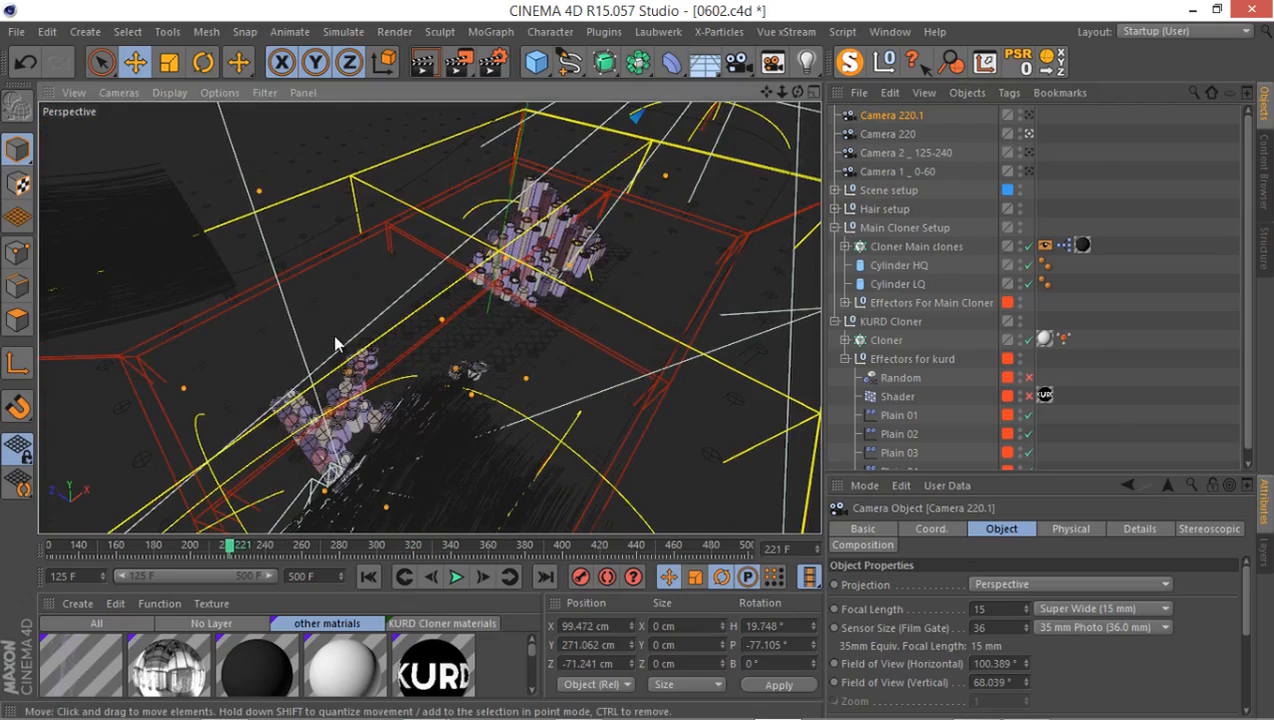
pyautogui.keyDown('alt'); pyautogui.moveTo(336, 344); pyautogui.dragTo(325, 388); pyautogui.keyUp('alt')
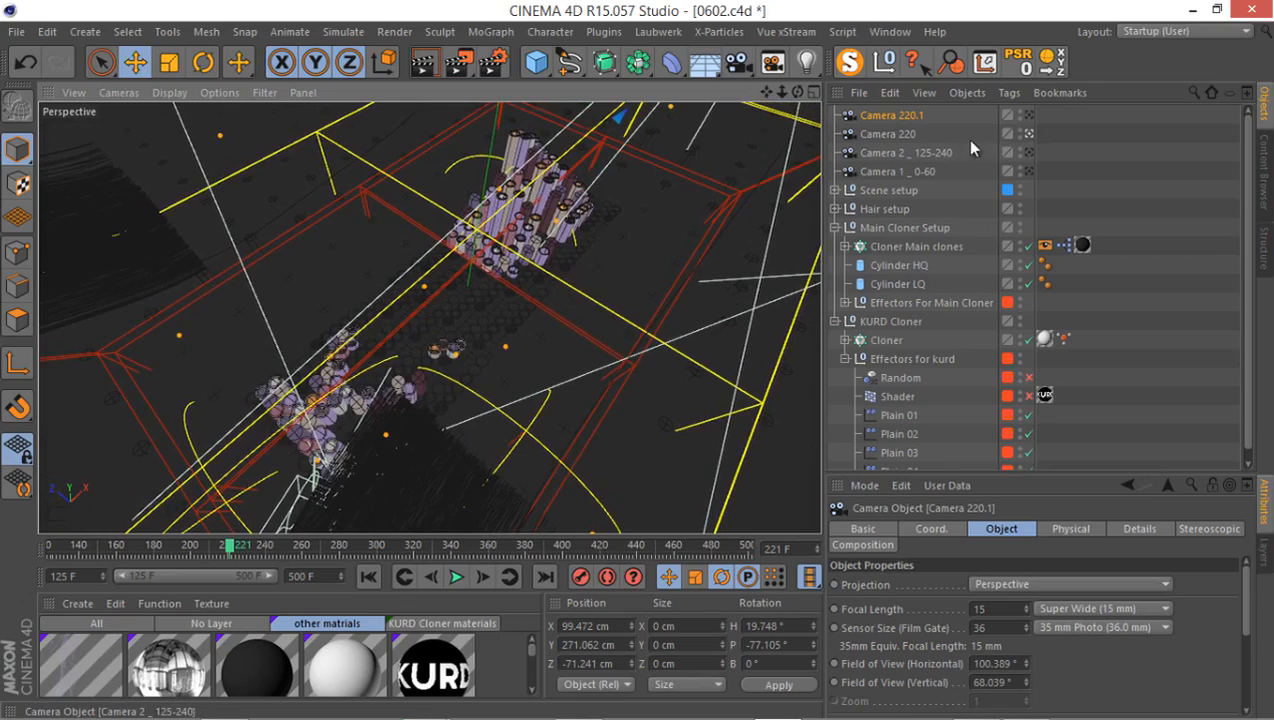
# Step: Rename the duplicate camera as Camera 320 and place Camera 220 above it in the object list
pyautogui.doubleClick(929, 116)
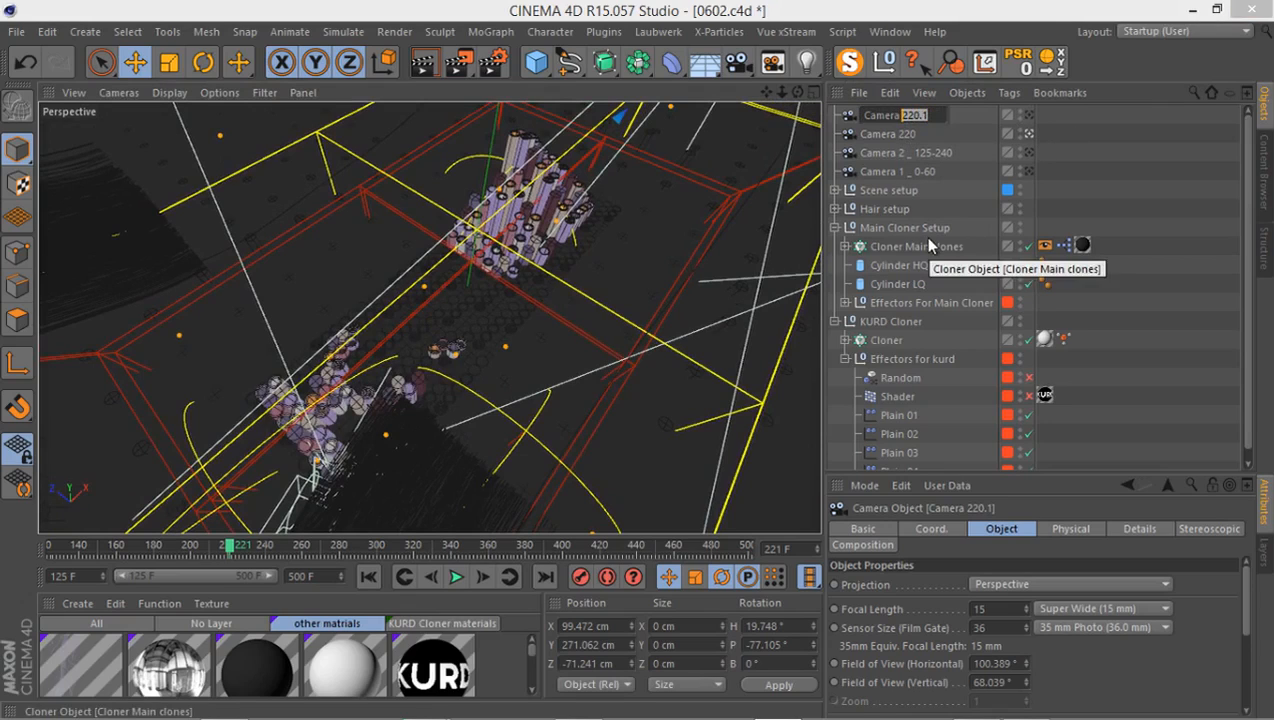
pyautogui.write('320')
pyautogui.press('Return')
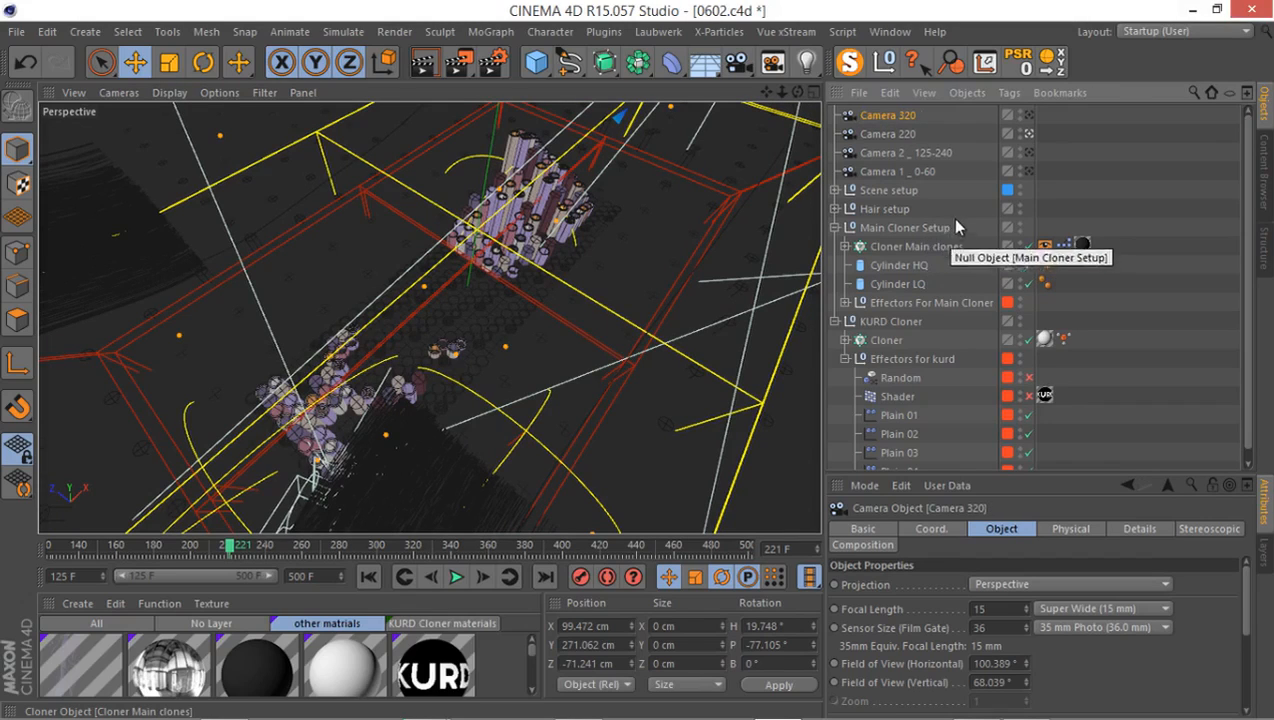
pyautogui.click(887, 118)
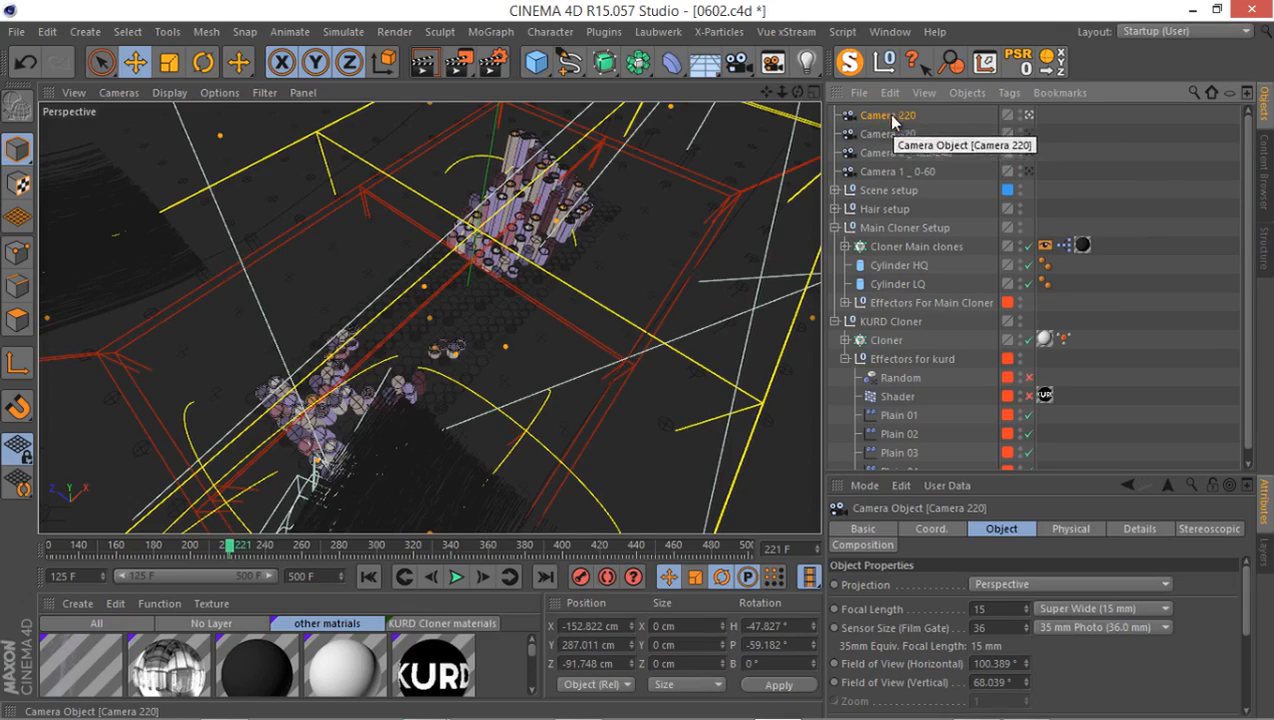
# Step: Create a Camera Morph from Camera 220 and Camera 320, with Simple Morph as the source mode
pyautogui.keyDown('ctrl'); pyautogui.click(886, 134); pyautogui.keyUp('ctrl')
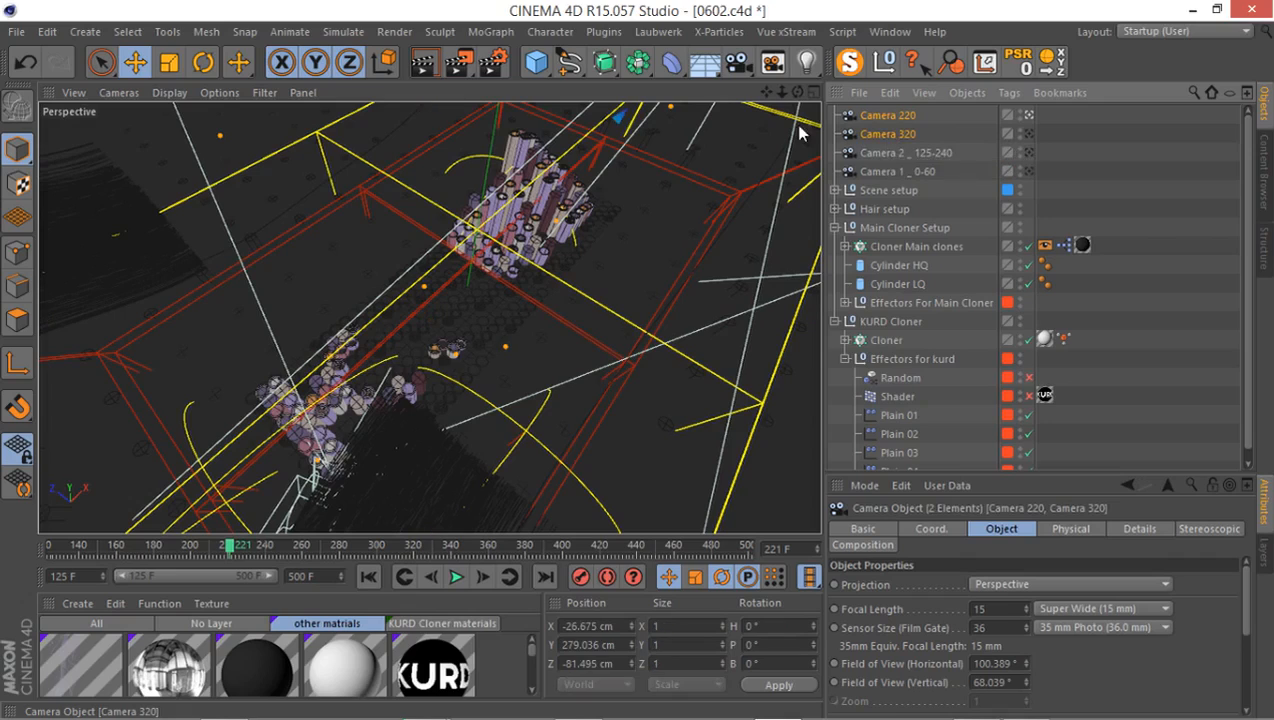
pyautogui.click(738, 62)
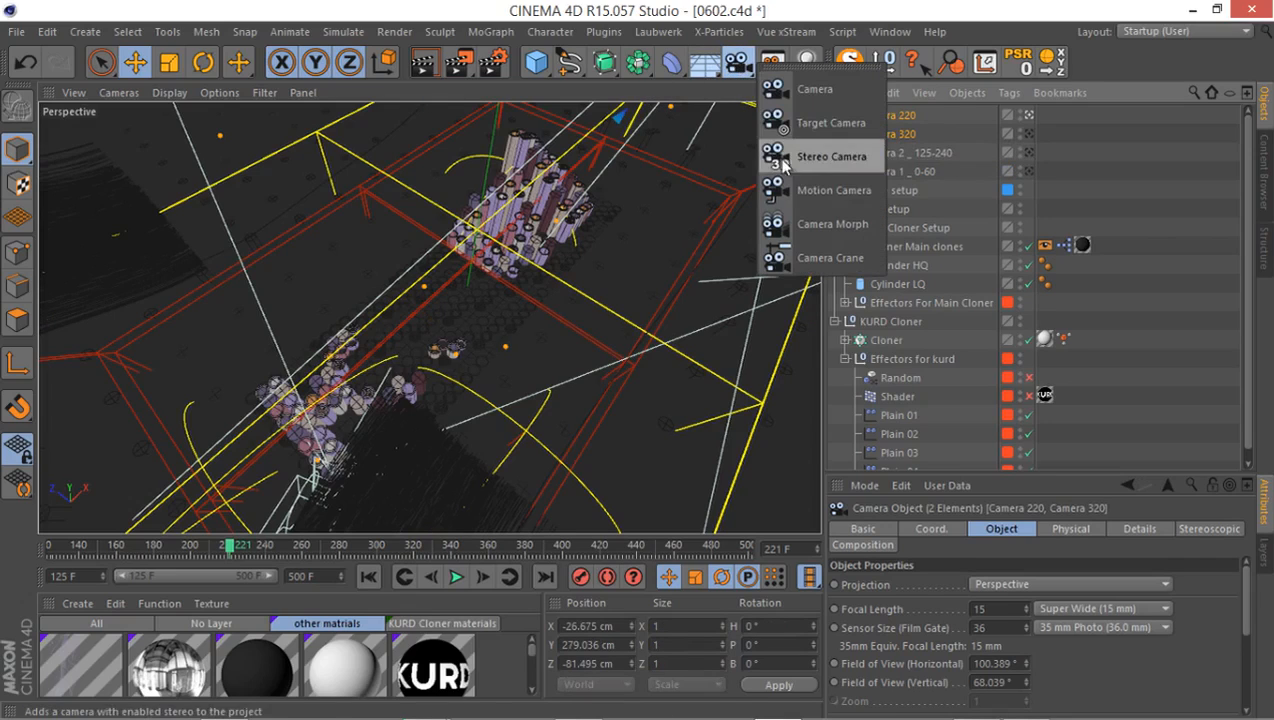
pyautogui.click(859, 223)
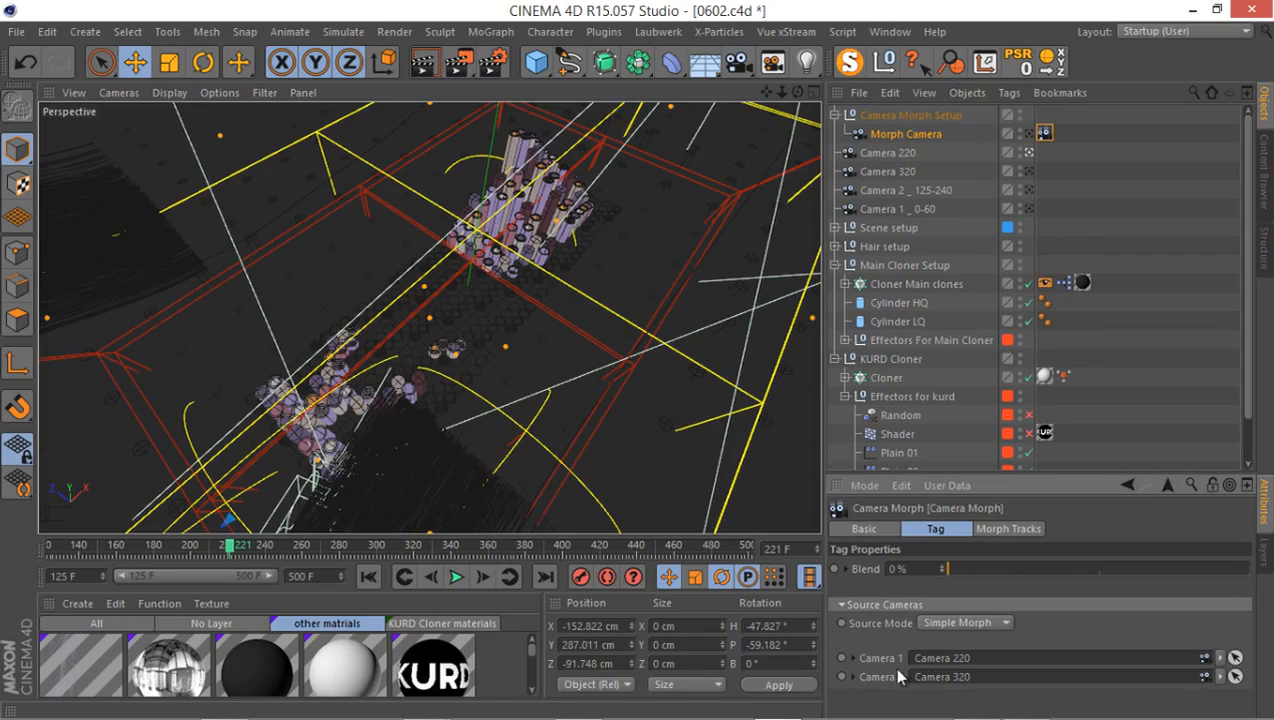
pyautogui.click(1000, 624)
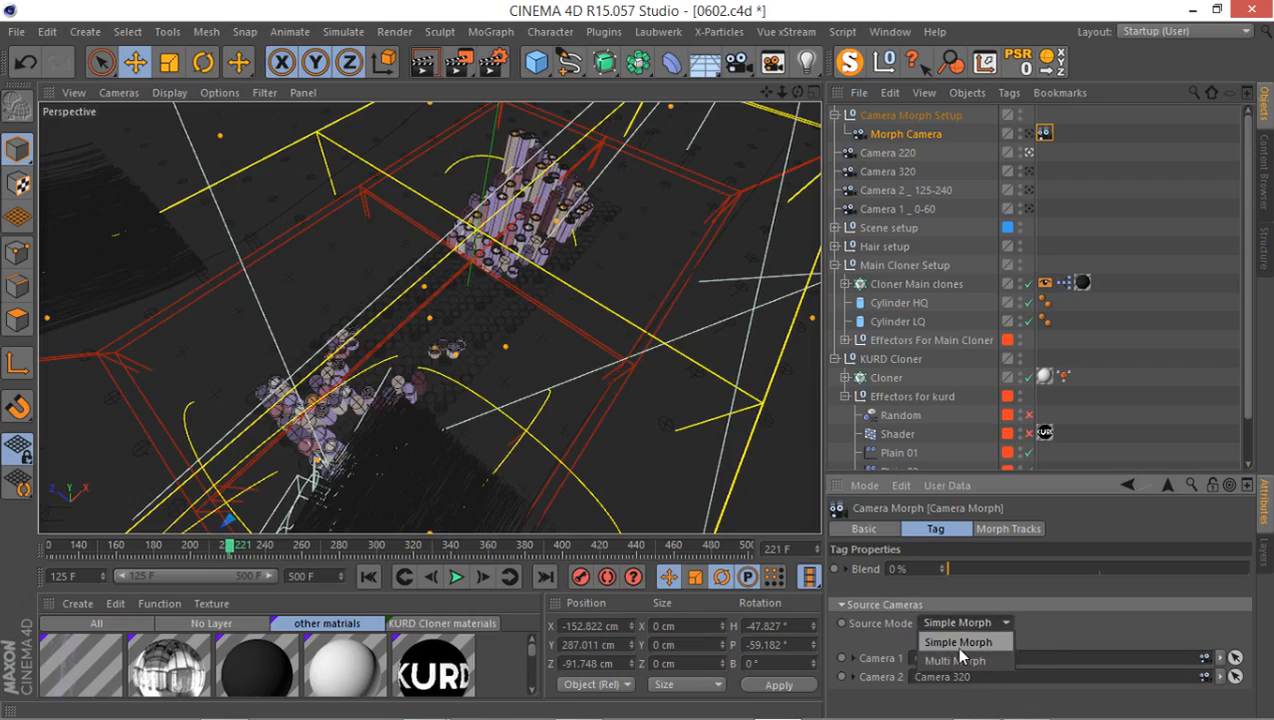
pyautogui.click(959, 645)
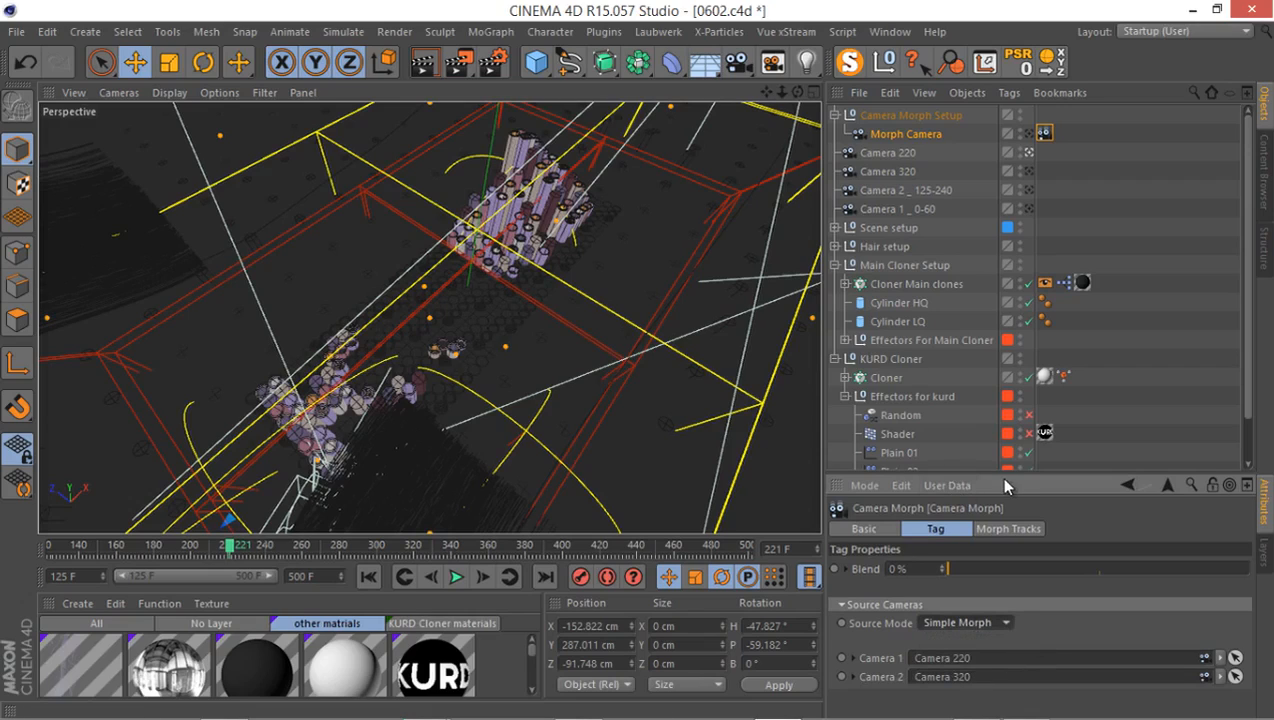
# Step: Look through the Morph Camera and set a keyframe for Blend at 0% on frame 220
pyautogui.moveTo(1006, 476); pyautogui.dragTo(1010, 406)
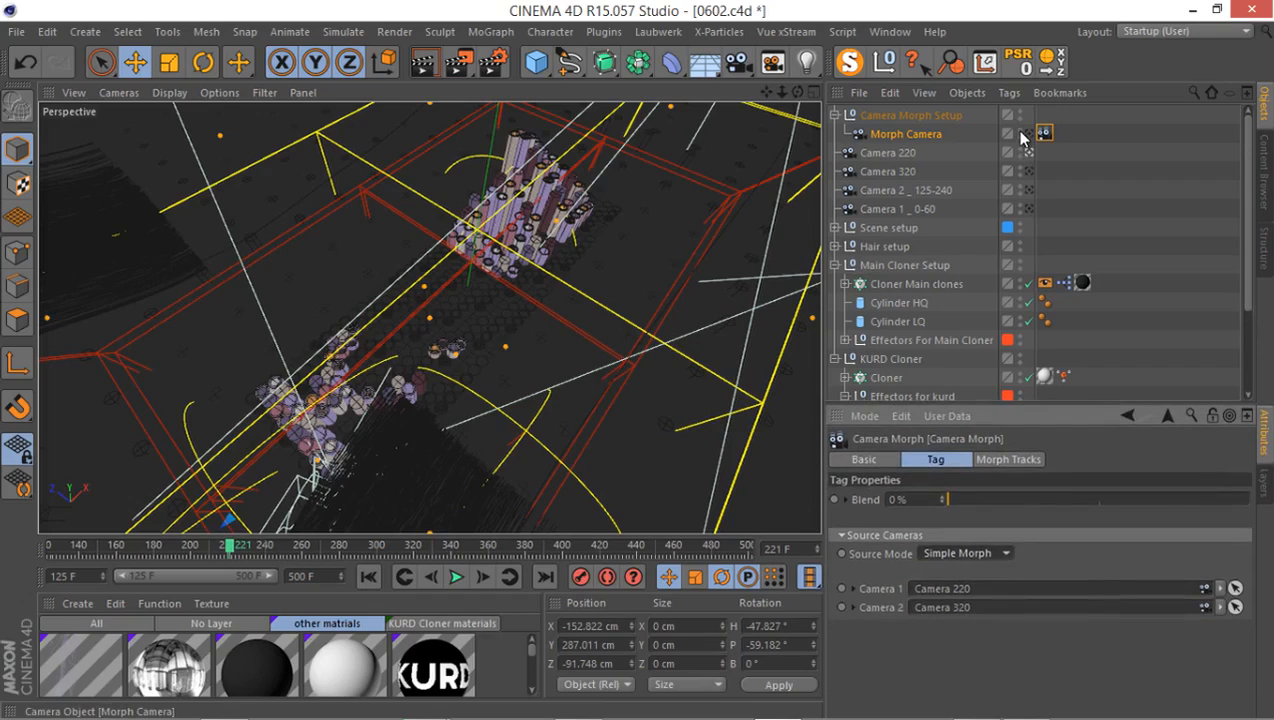
pyautogui.click(1021, 131)
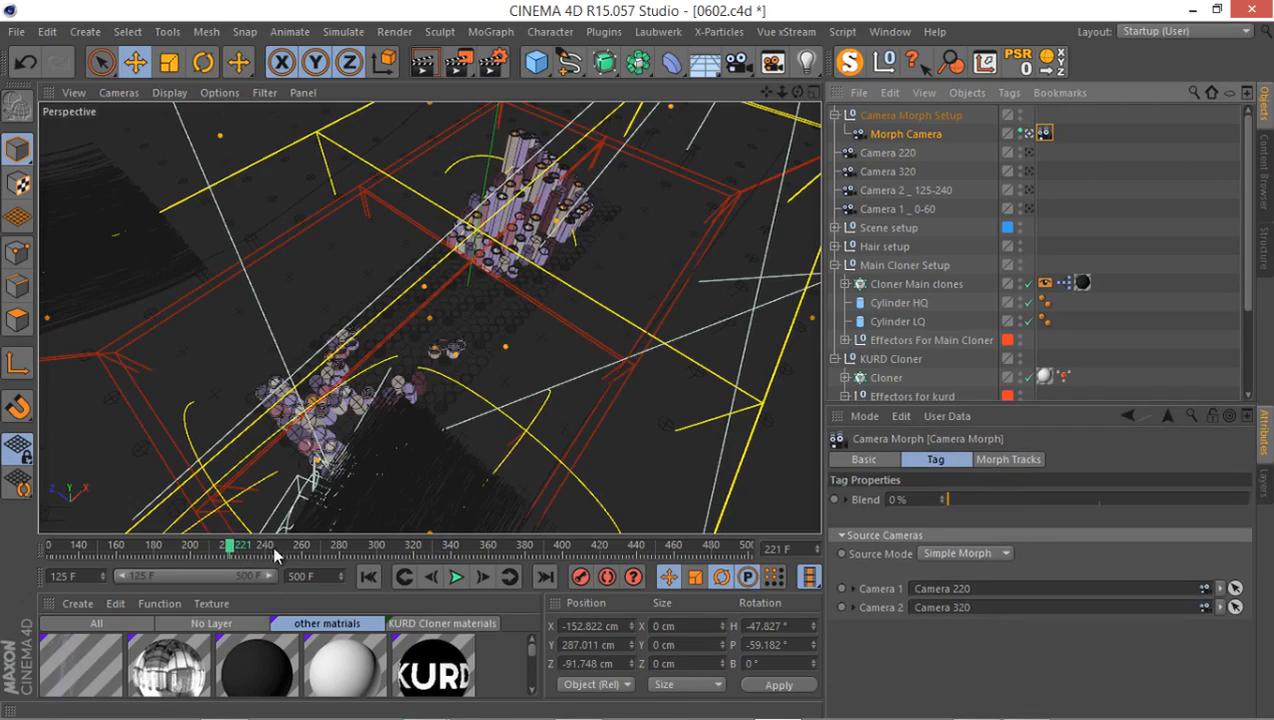
pyautogui.press('f')
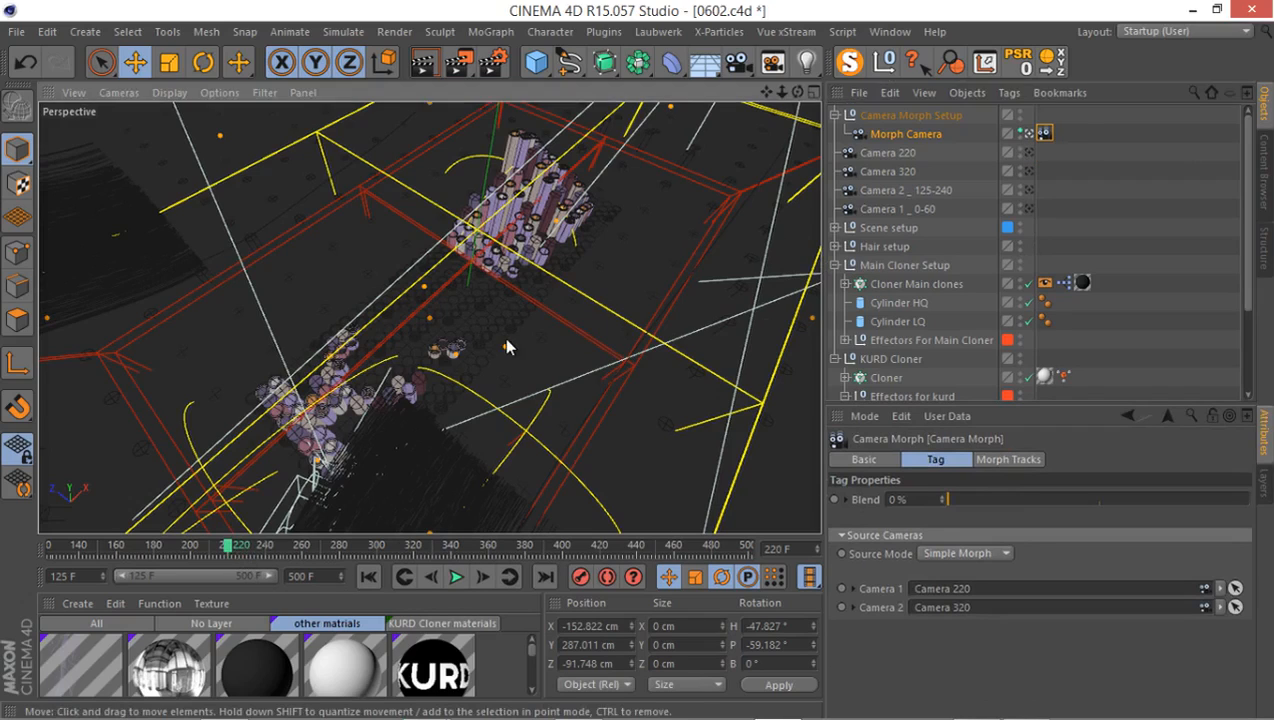
pyautogui.click(835, 500)
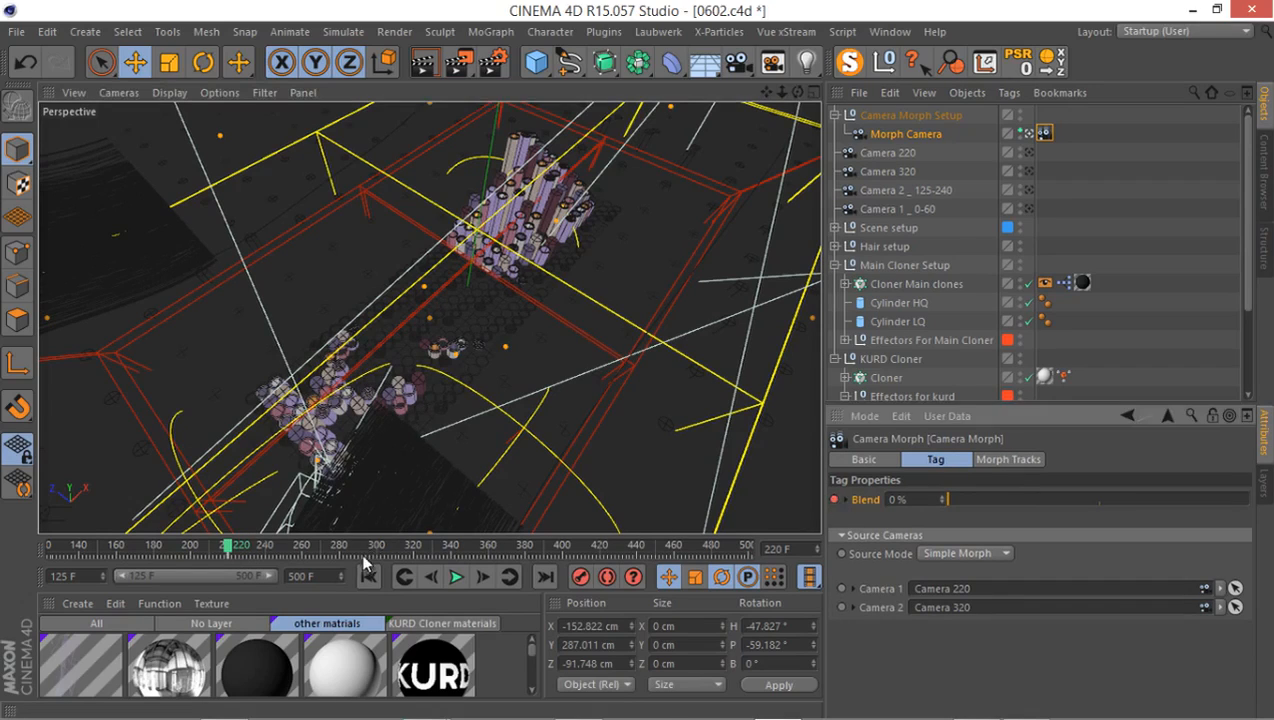
# Step: Set the Camera Morph's Blend to 100% at frame 320 and keyframe it
pyautogui.click(783, 548)
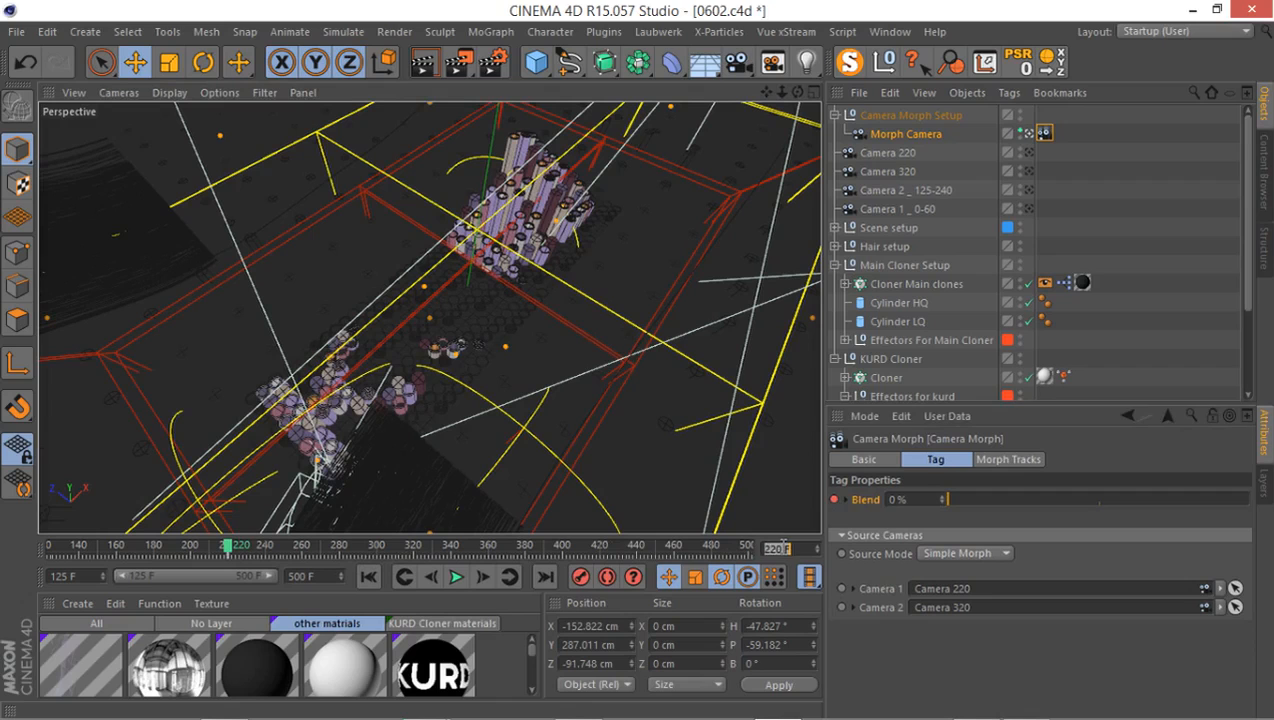
pyautogui.write('320')
pyautogui.press('Return')
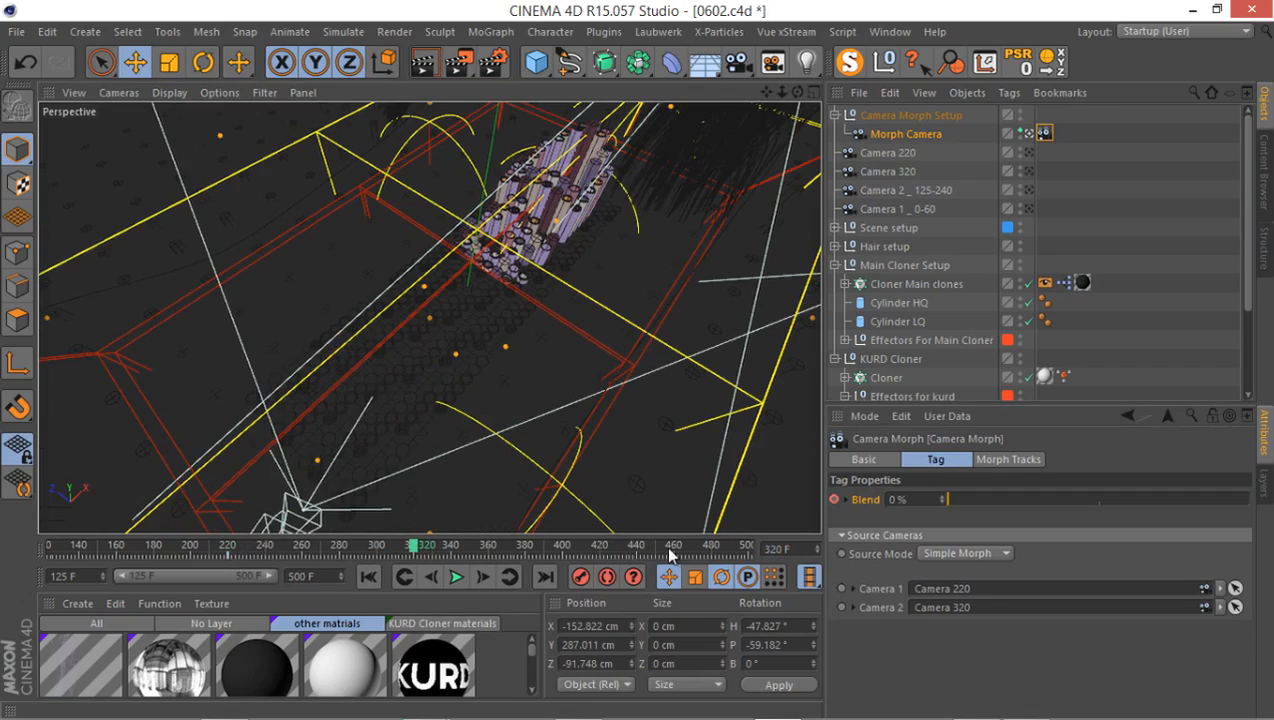
pyautogui.moveTo(955, 501); pyautogui.dragTo(1196, 499)
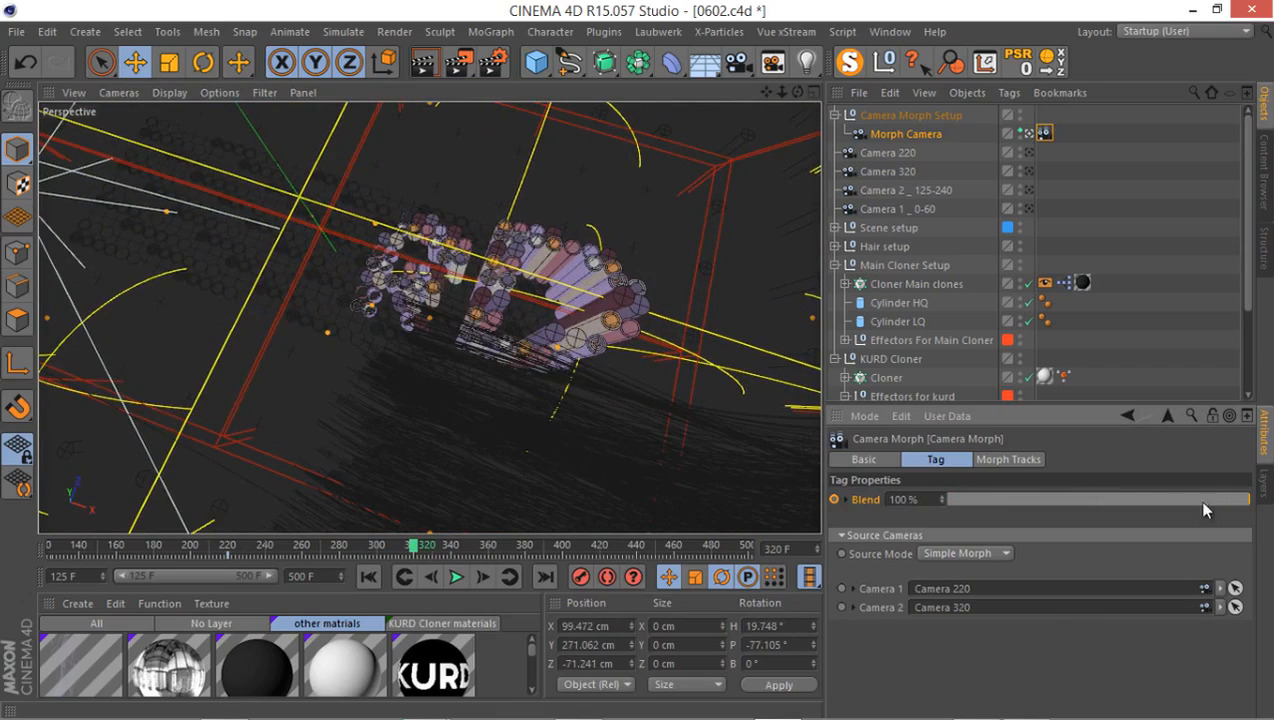
pyautogui.click(834, 499)
# Step: Play back the morphing camera move from frame 220 past frame 320 and review it again around frame 258
pyautogui.moveTo(418, 552); pyautogui.dragTo(229, 566)
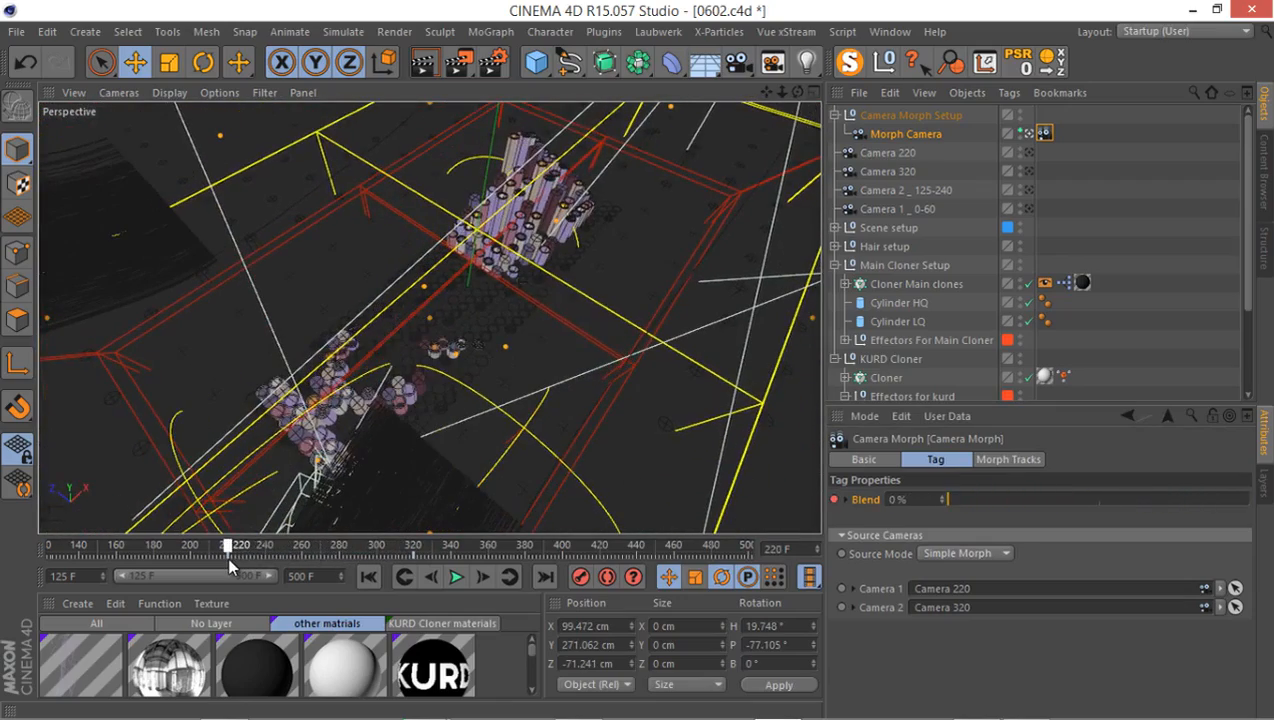
pyautogui.click(456, 577)
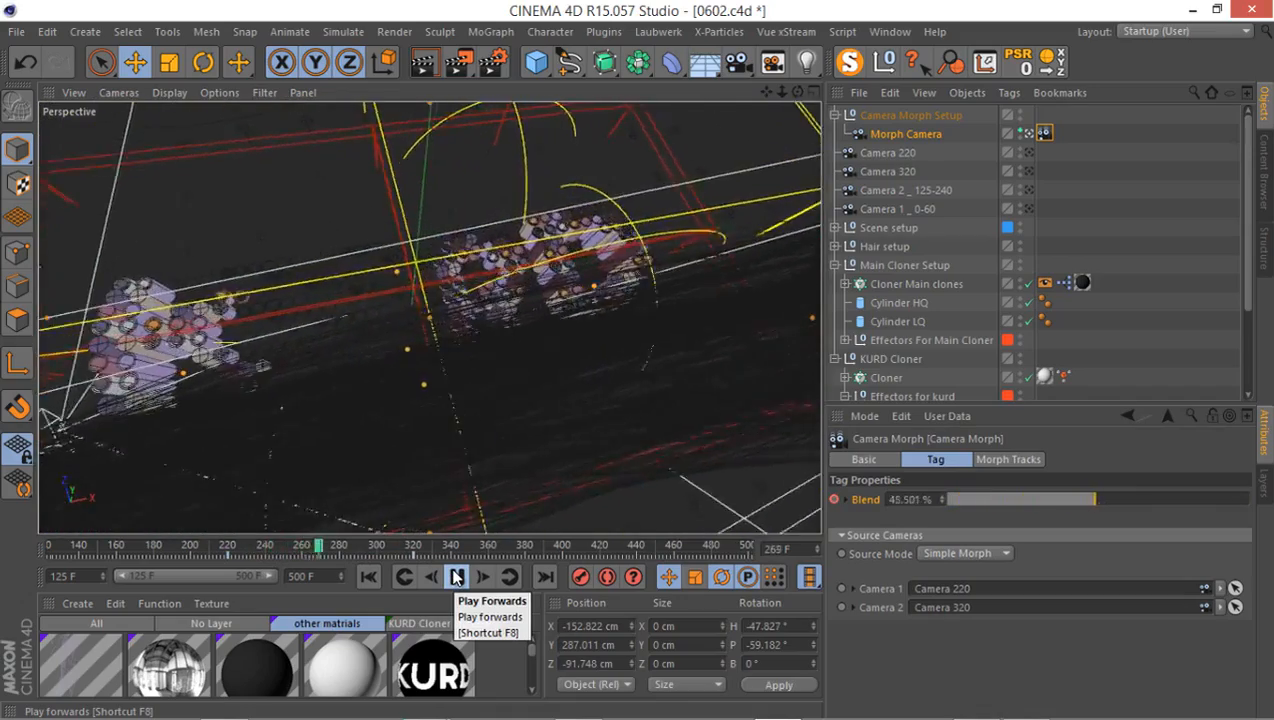
pyautogui.click(456, 577)
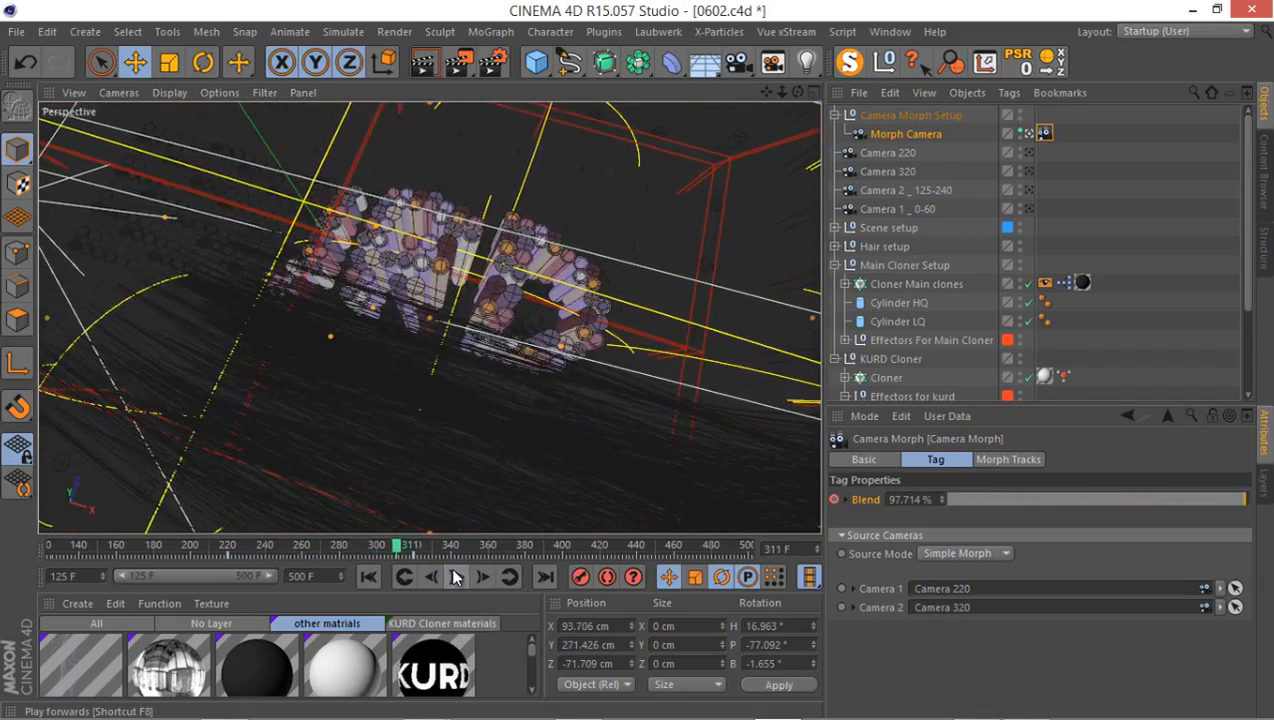
pyautogui.click(456, 577)
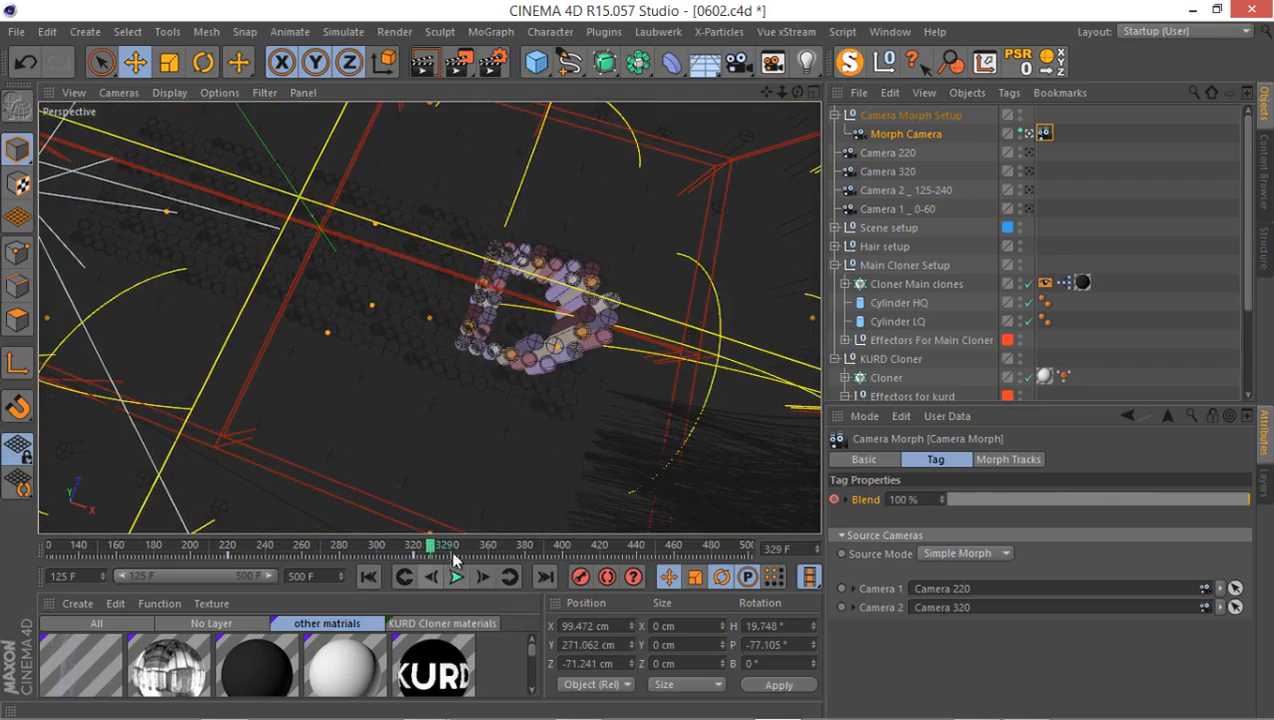
pyautogui.moveTo(424, 556); pyautogui.dragTo(299, 557)
# Step: Examine the Alembic settings of the Tracer inside the MAIN HAIR FROM ALEMBIC group of the hair setup
pyautogui.click(834, 115)
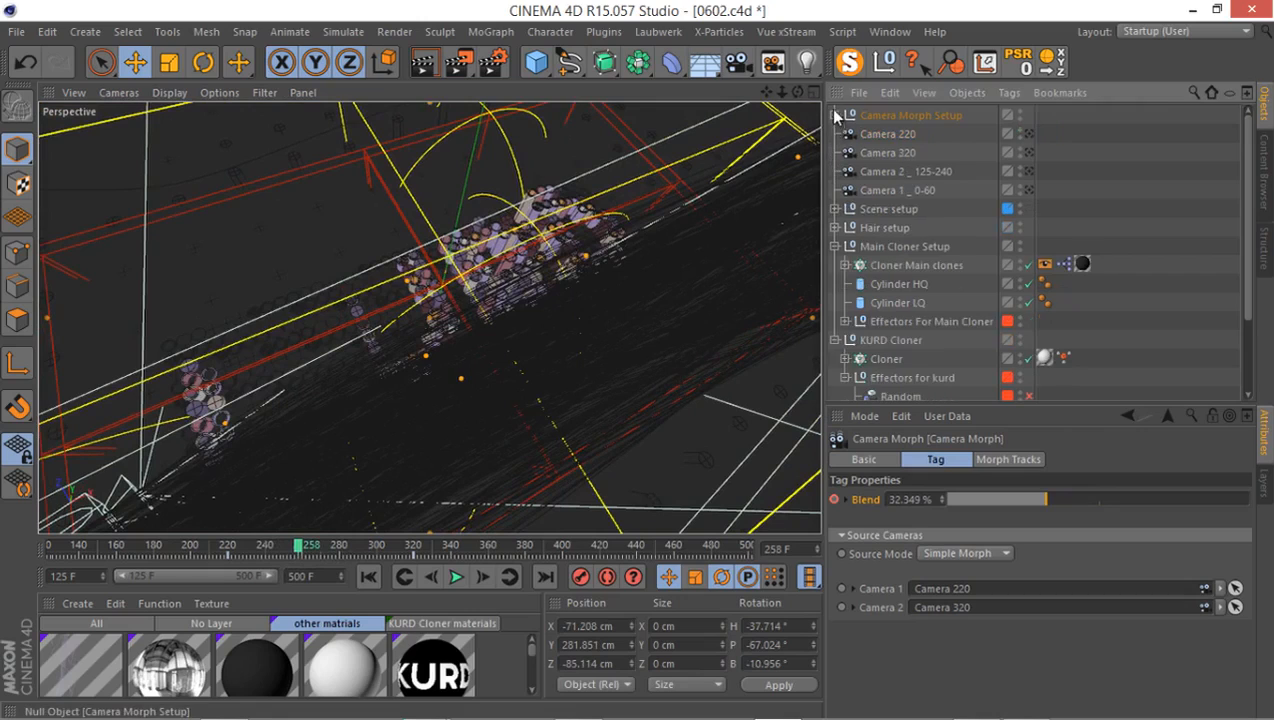
pyautogui.click(834, 228)
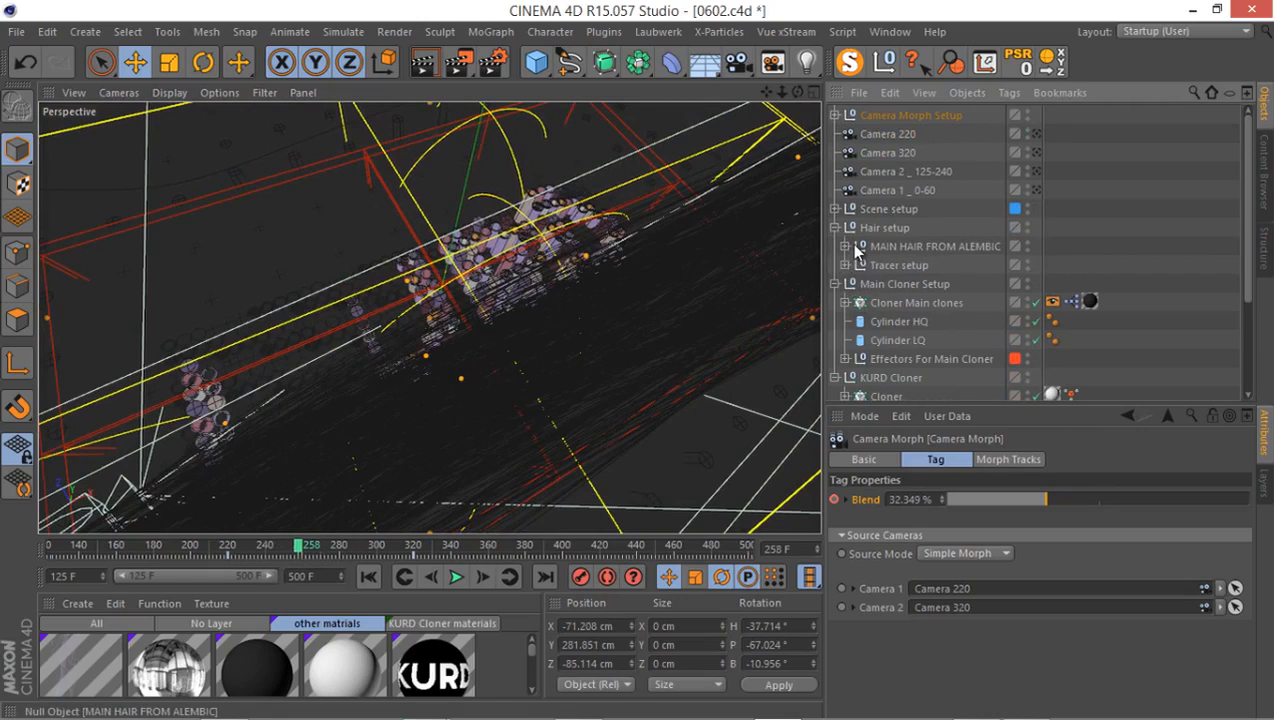
pyautogui.click(845, 246)
pyautogui.click(891, 266)
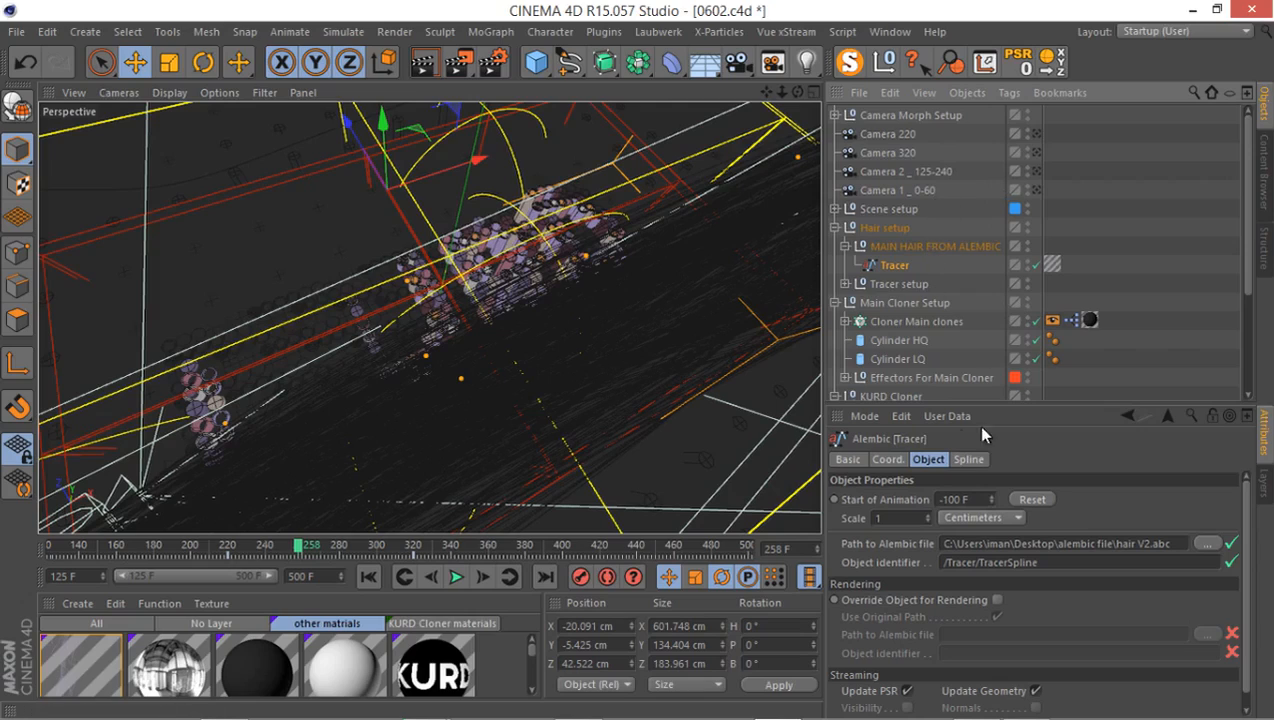
pyautogui.moveTo(276, 545); pyautogui.dragTo(297, 577)
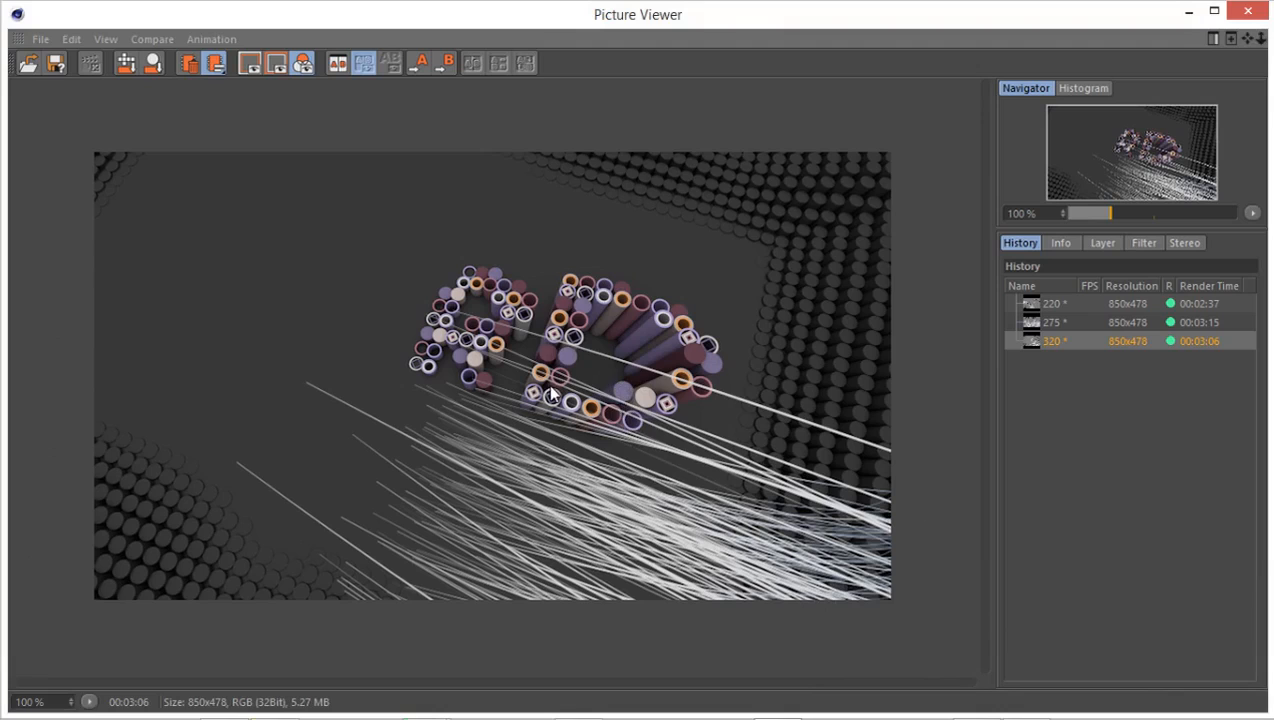
# Step: Compare the rendered frames 220, 275 and 320 in the Picture Viewer, then close it
pyautogui.click(1050, 305)
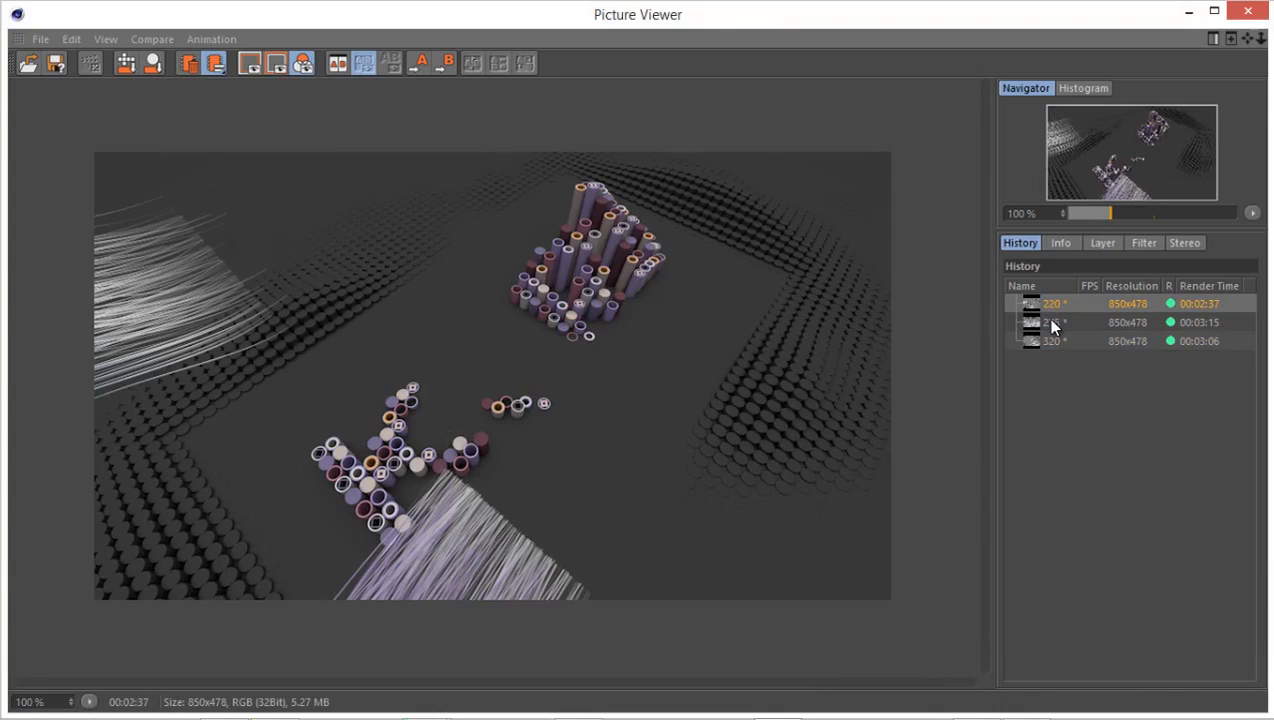
pyautogui.click(1058, 322)
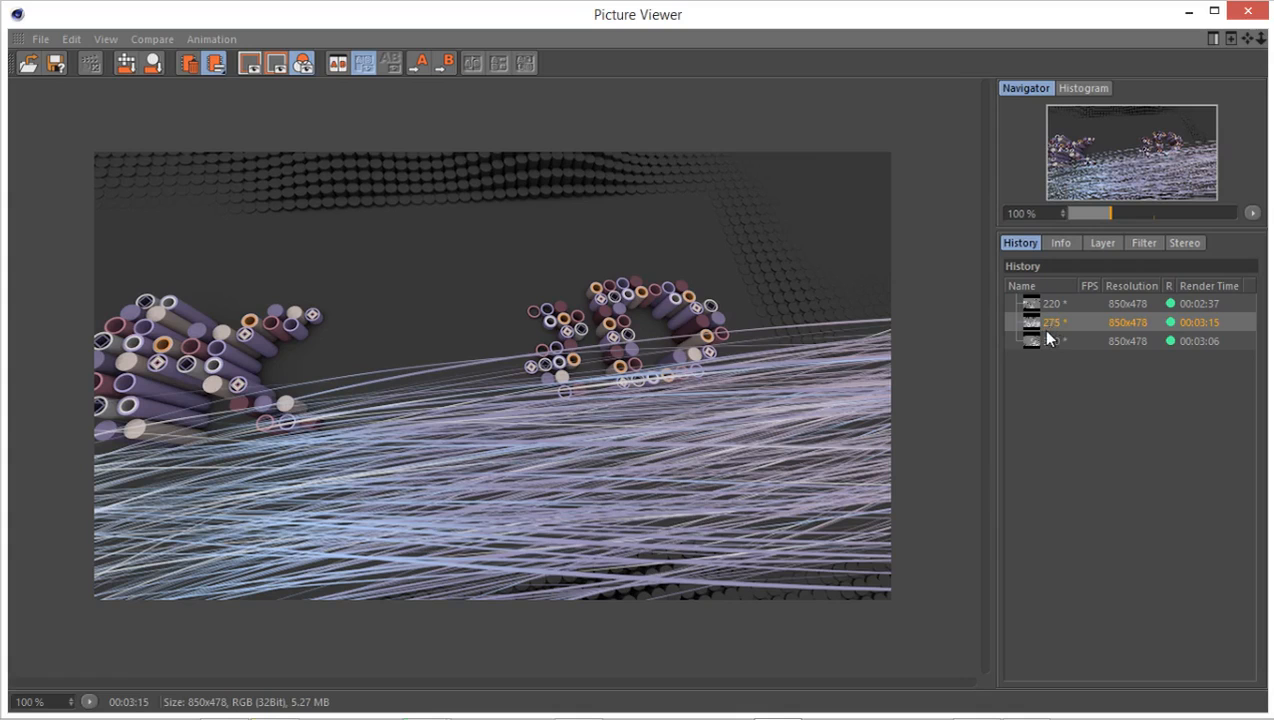
pyautogui.click(1042, 341)
pyautogui.click(1050, 328)
pyautogui.click(1048, 336)
pyautogui.click(1058, 322)
pyautogui.click(1247, 11)
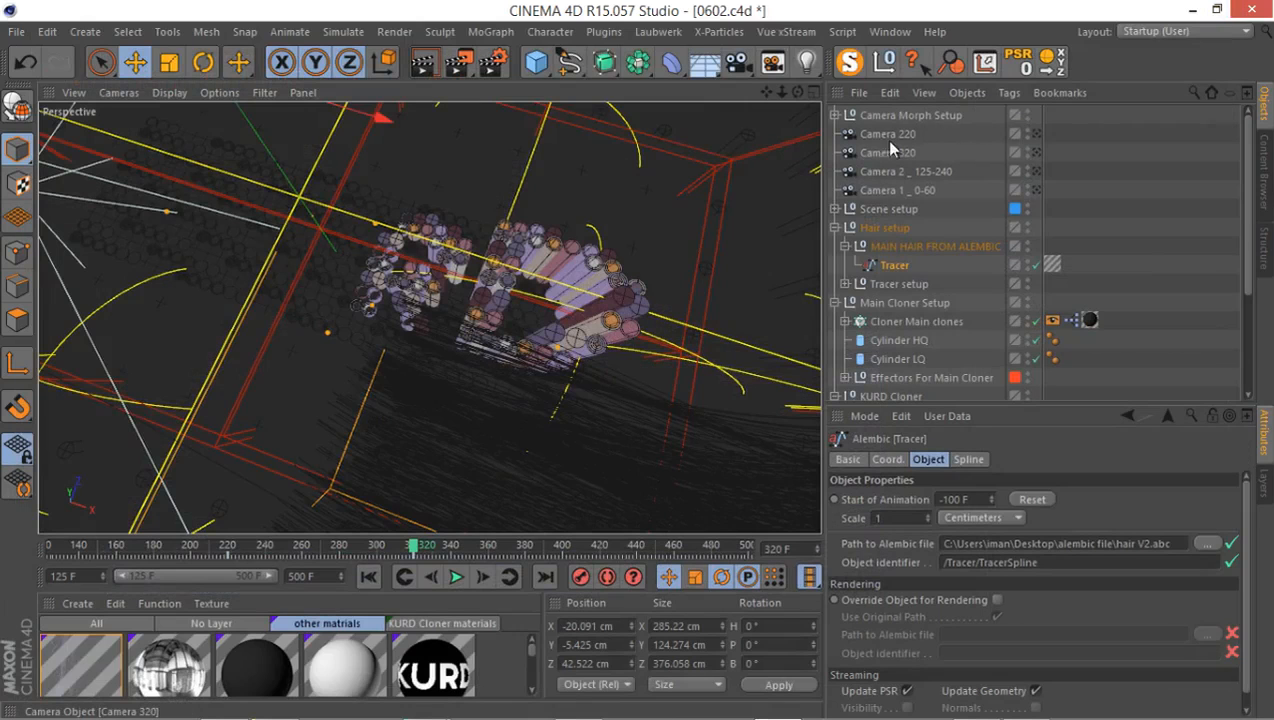
# Step: Rename the Camera Morph Setup null as Camera 3
pyautogui.click(890, 116)
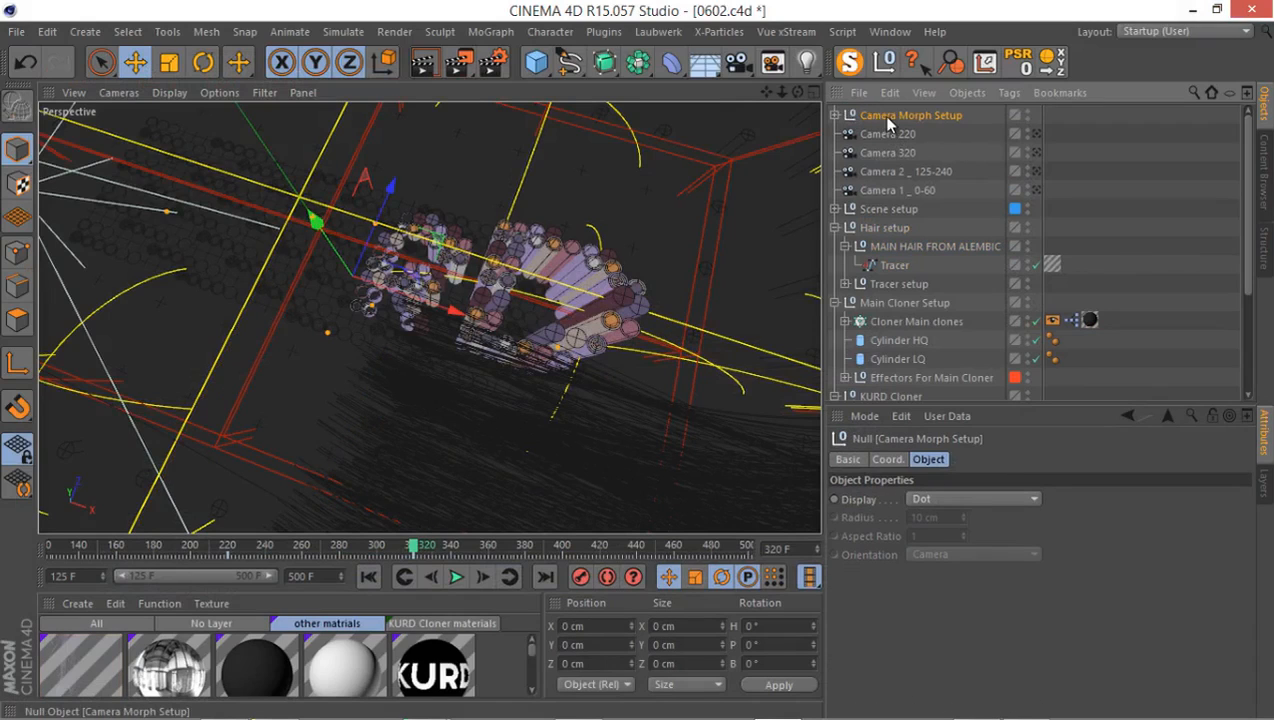
pyautogui.doubleClick(890, 116)
pyautogui.click(968, 114)
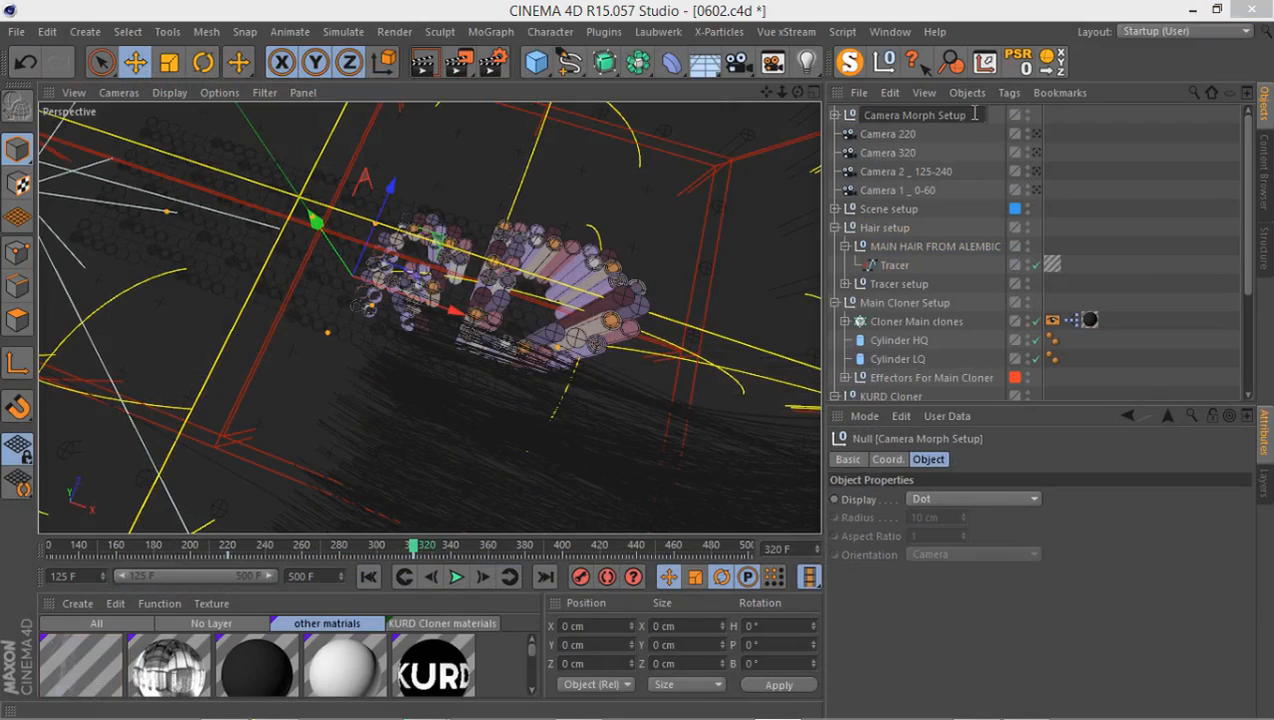
pyautogui.moveTo(974, 113); pyautogui.dragTo(909, 134)
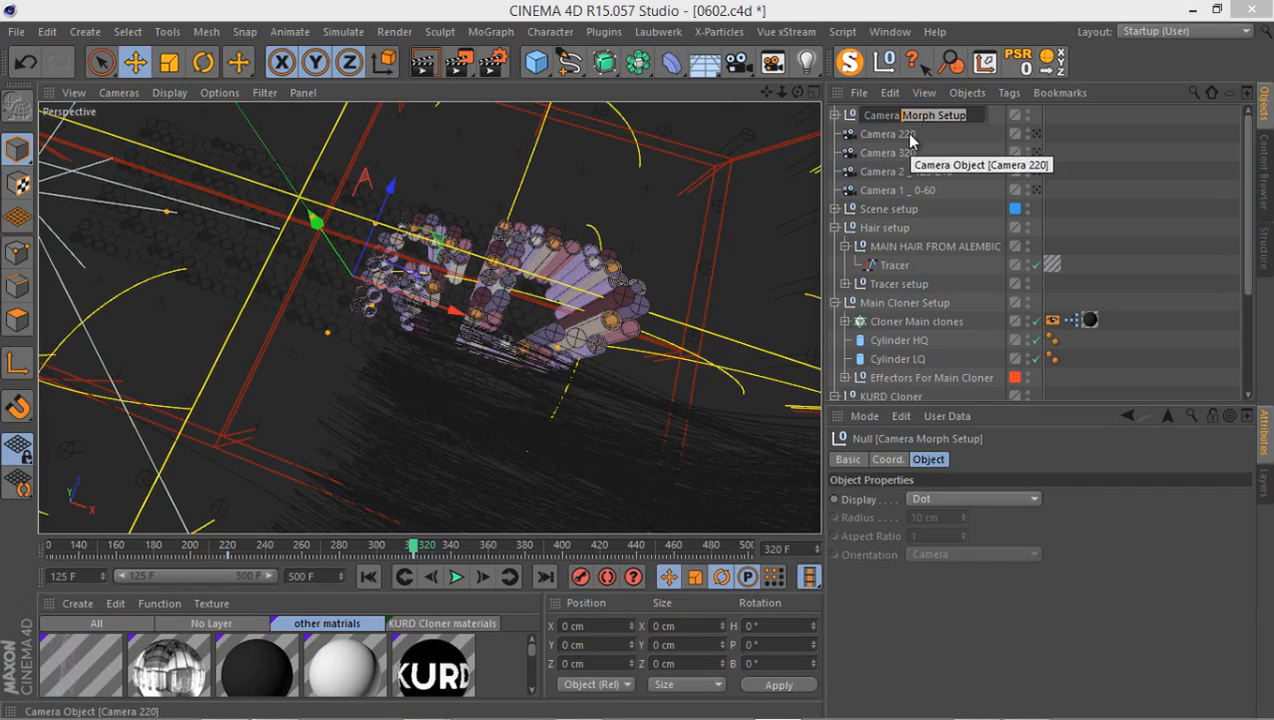
pyautogui.write('3')
pyautogui.press('Return')
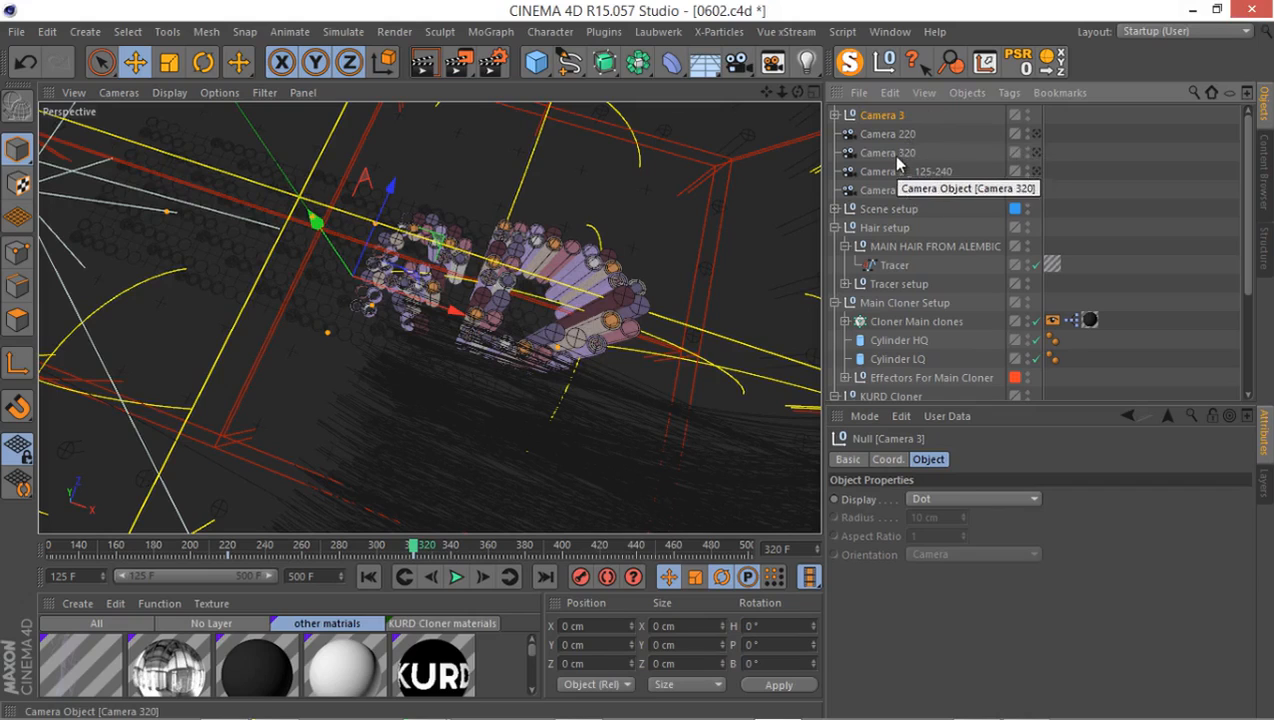
# Step: Group the Camera 3 null with Camera 220 and Camera 320, and name the group Camera 3 220-320 Morph
pyautogui.keyDown('shift'); pyautogui.click(897, 160); pyautogui.keyUp('shift')
pyautogui.hotkey('alt', 'g')
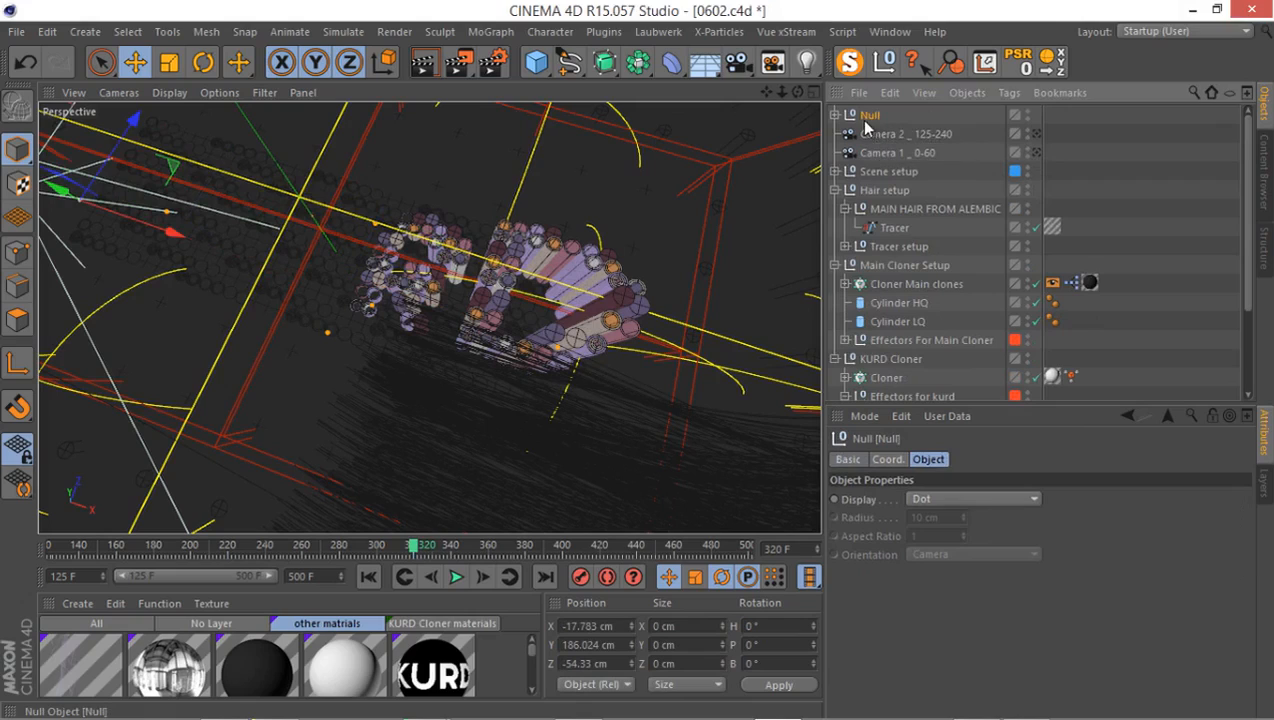
pyautogui.doubleClick(871, 115)
pyautogui.press('BackSpace')
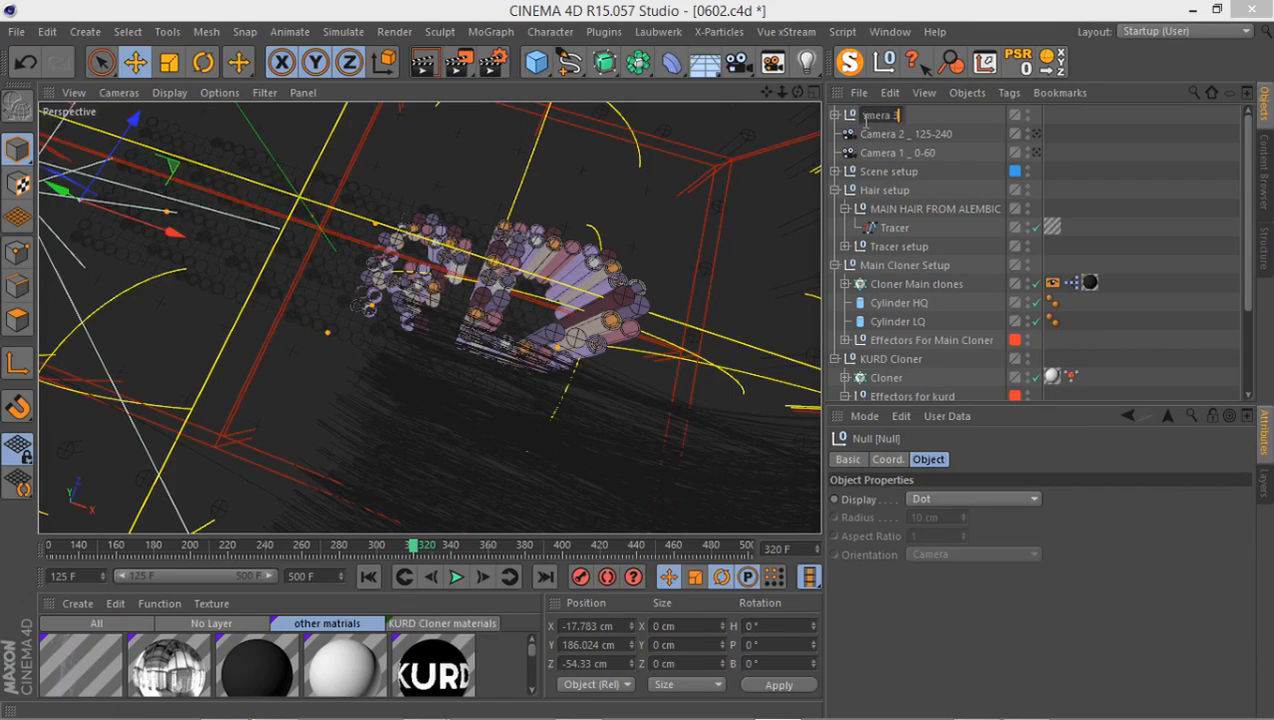
pyautogui.write('Camera 3 220-')
pyautogui.press('Left')
pyautogui.press('Left')
pyautogui.press('Left')
pyautogui.press('Left')
pyautogui.press('Right')
pyautogui.press('Right')
pyautogui.press('Right')
pyautogui.press('Right')
pyautogui.press('Right')
pyautogui.press('Right')
pyautogui.write('Morph')
pyautogui.press('Return')
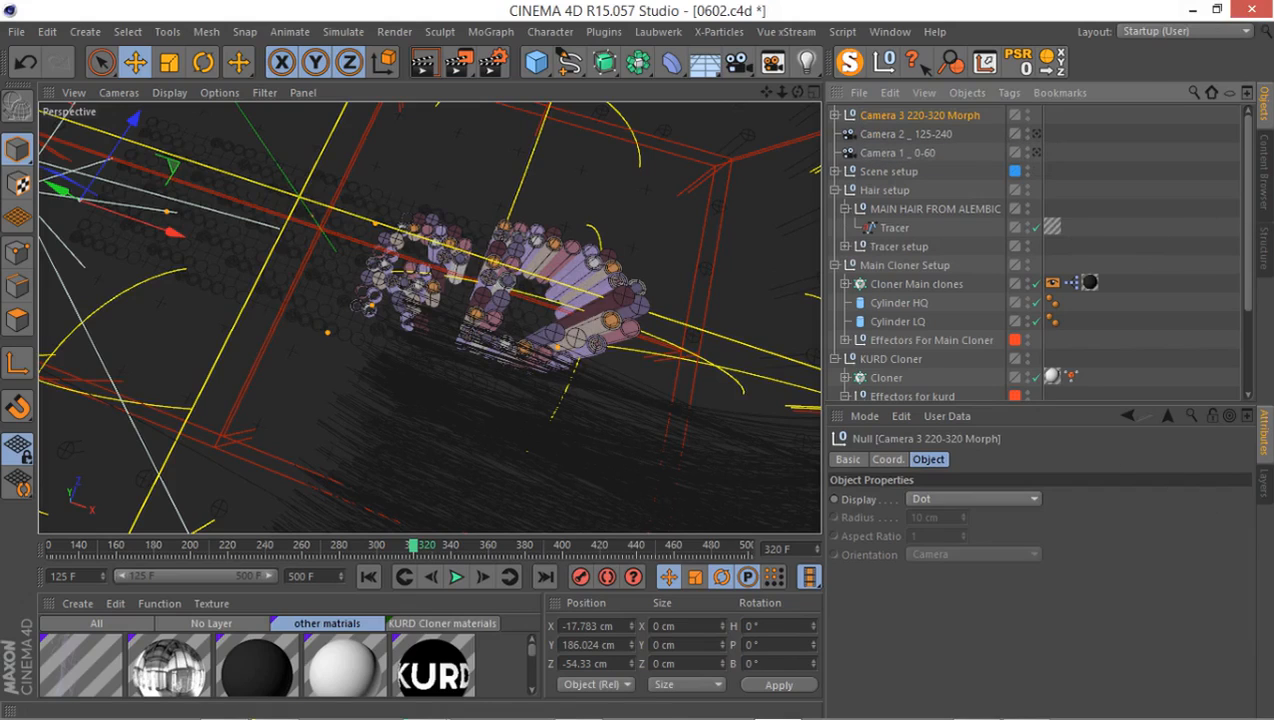
# Step: Hide the Effectors layer in the viewport and enlarge the object list to show all objects
pyautogui.click(1263, 484)
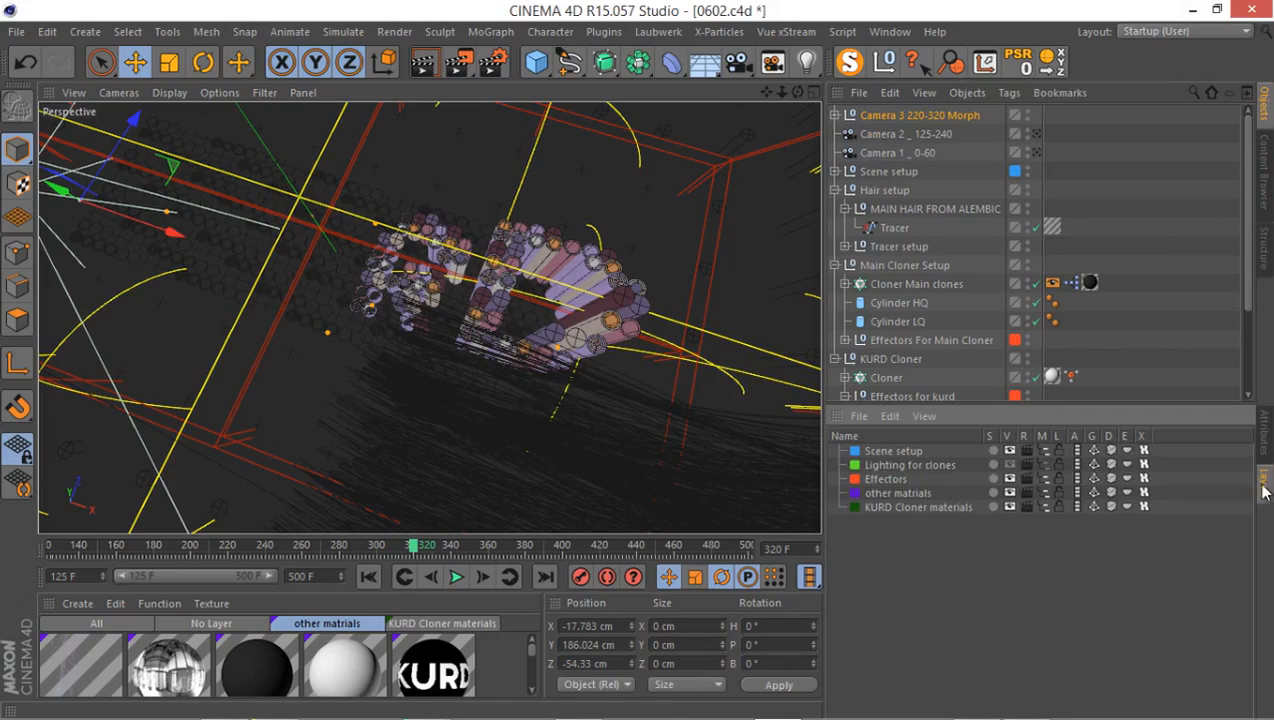
pyautogui.click(1009, 479)
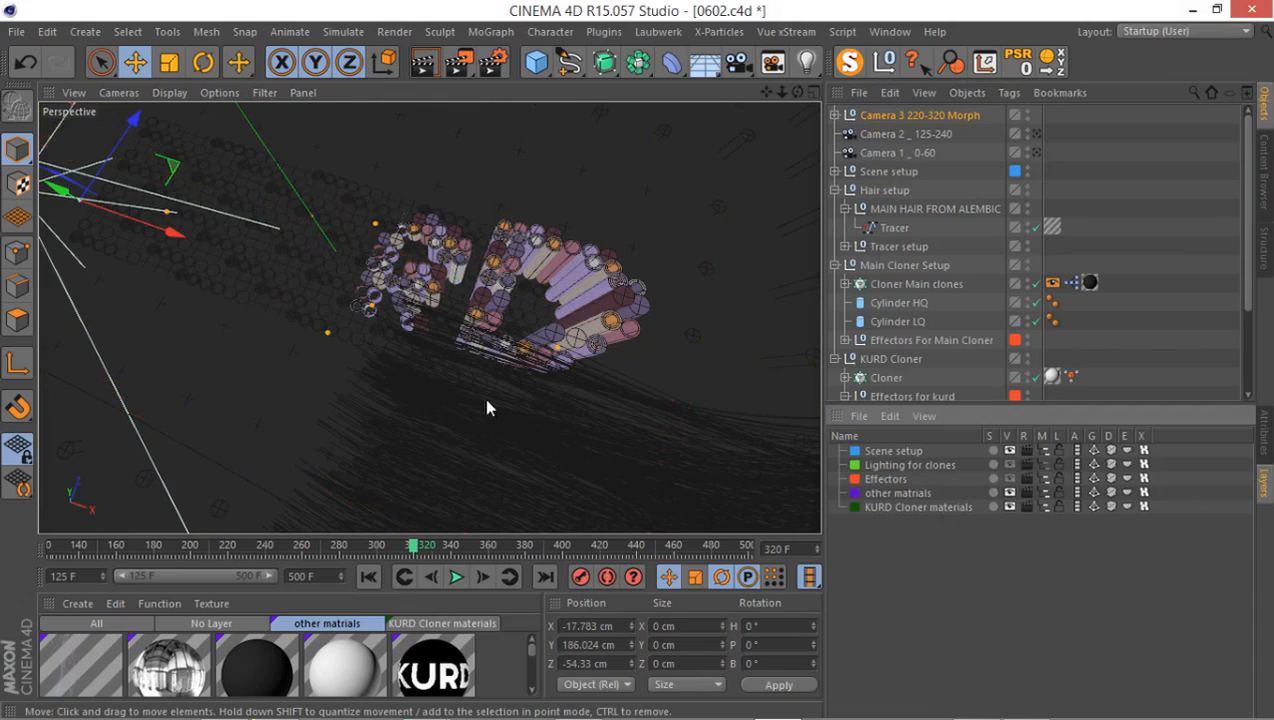
pyautogui.moveTo(1116, 401); pyautogui.dragTo(1116, 606)
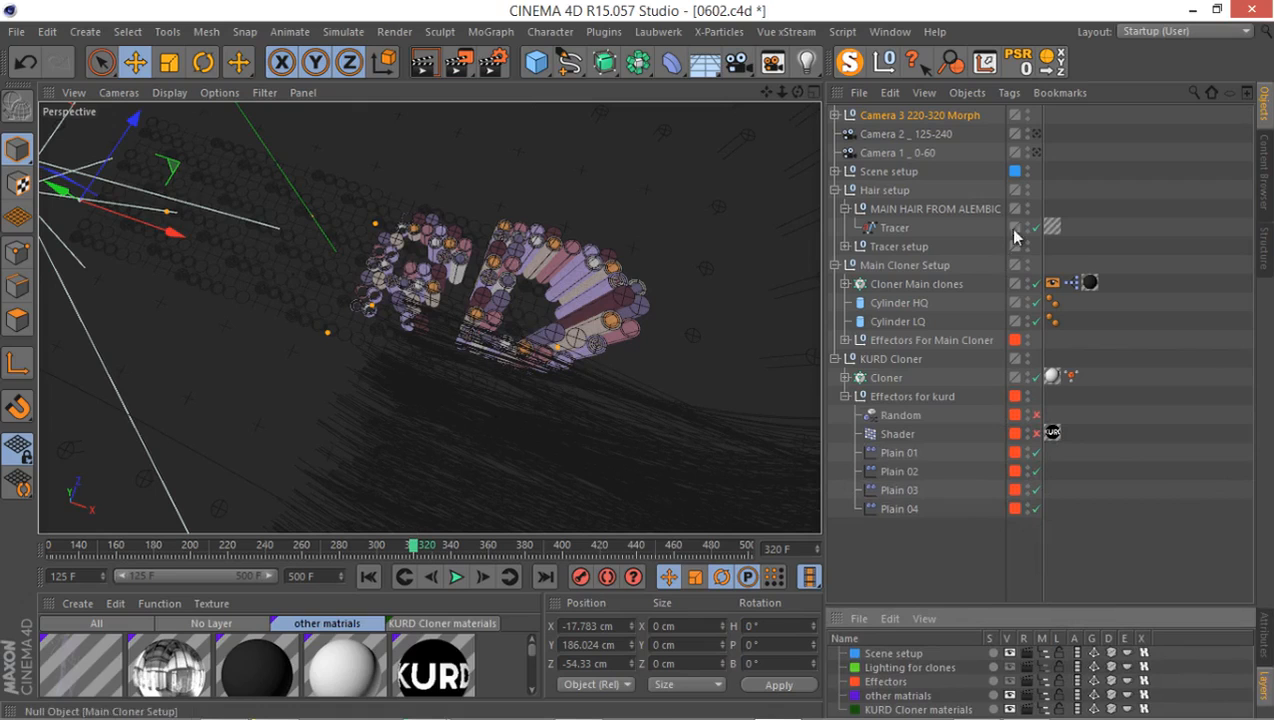
# Step: Switch to the editor camera, look straight down on the KURD clones, and scrub the animation to frame 341
pyautogui.click(1152, 134)
pyautogui.click(772, 63)
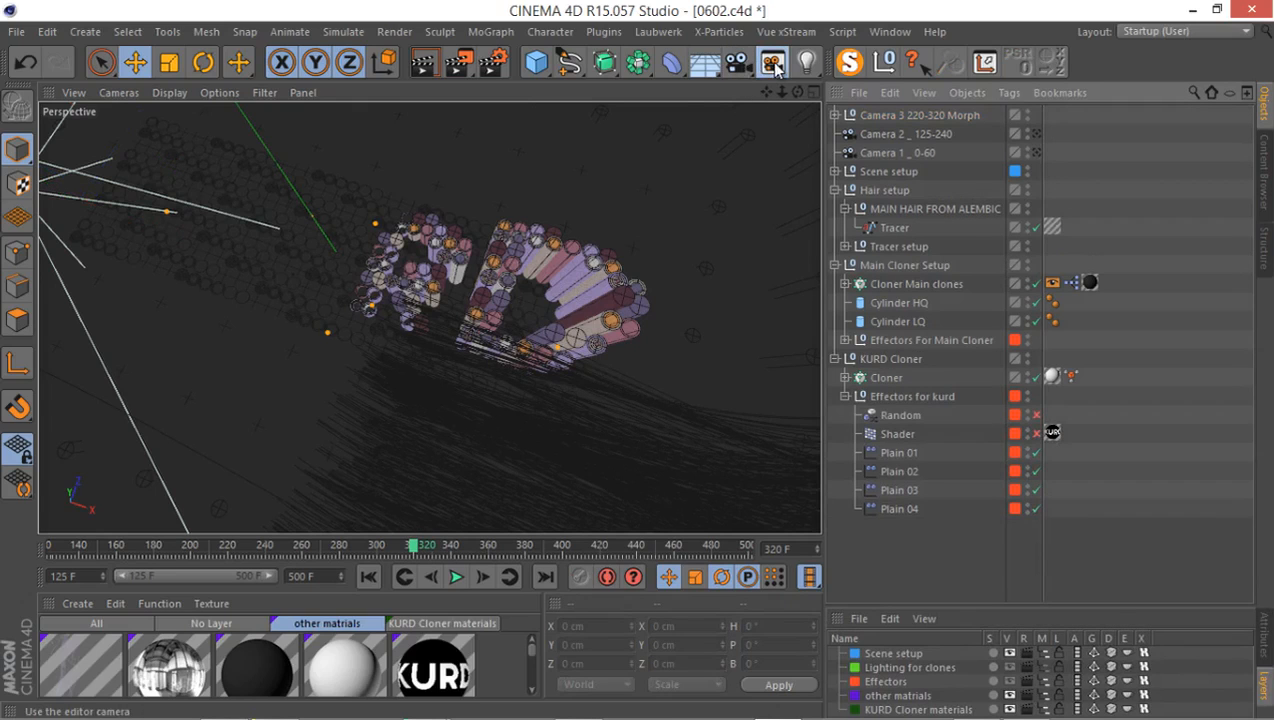
pyautogui.keyDown('alt'); pyautogui.moveTo(447, 297); pyautogui.dragTo(507, 300); pyautogui.keyUp('alt')
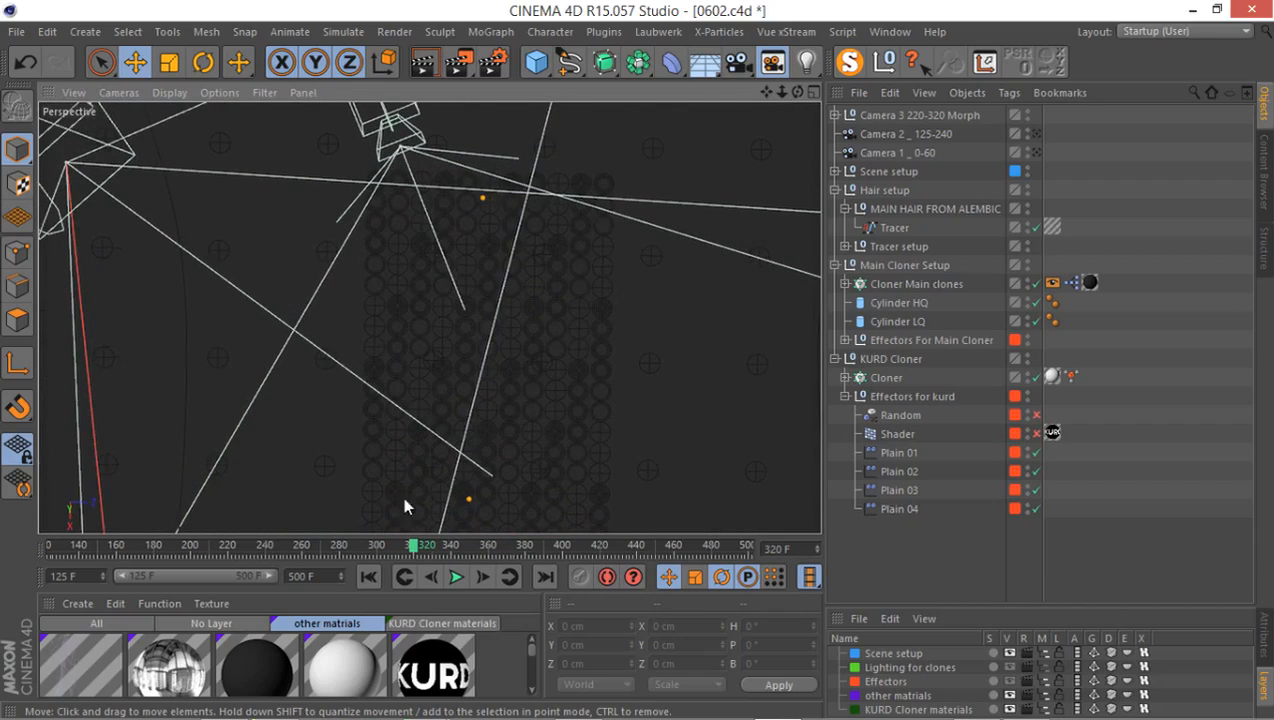
pyautogui.moveTo(413, 544); pyautogui.dragTo(310, 535)
pyautogui.moveTo(336, 528); pyautogui.dragTo(444, 516)
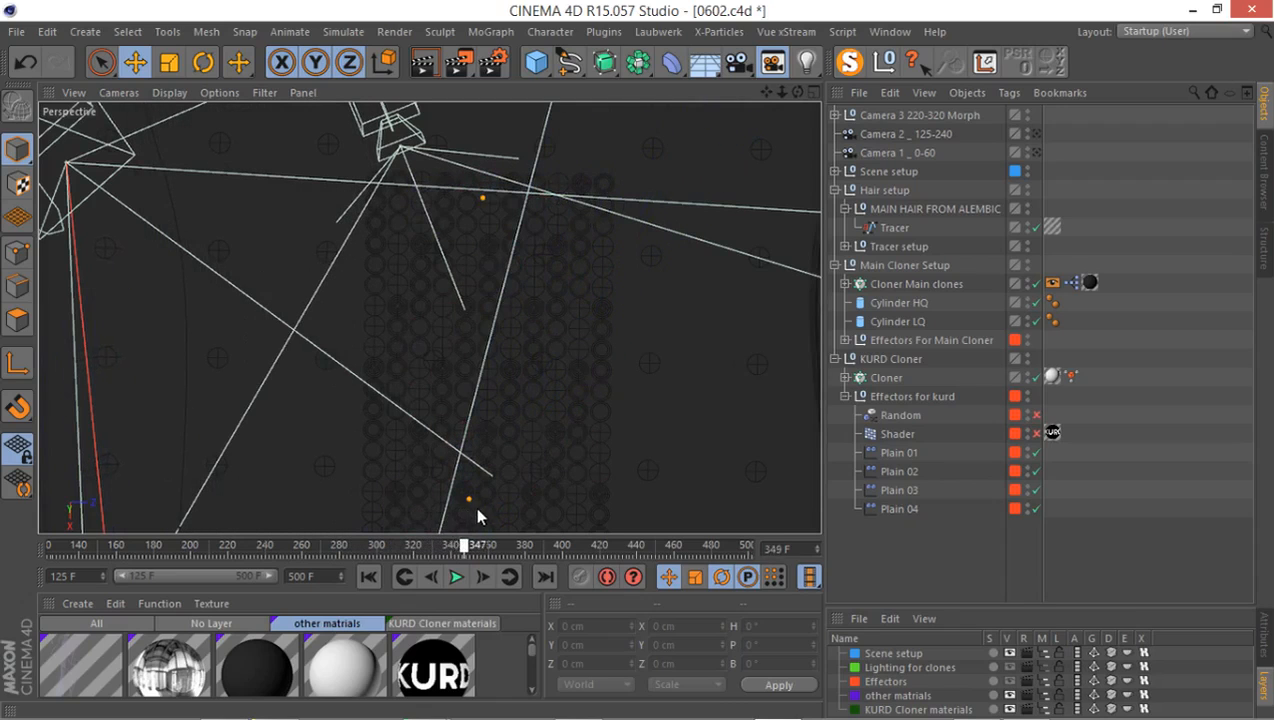
pyautogui.moveTo(566, 509); pyautogui.dragTo(452, 540)
# Step: Enable the KURD Shader effector and create a new camera framed from above on the letter K at frame 282
pyautogui.click(1036, 433)
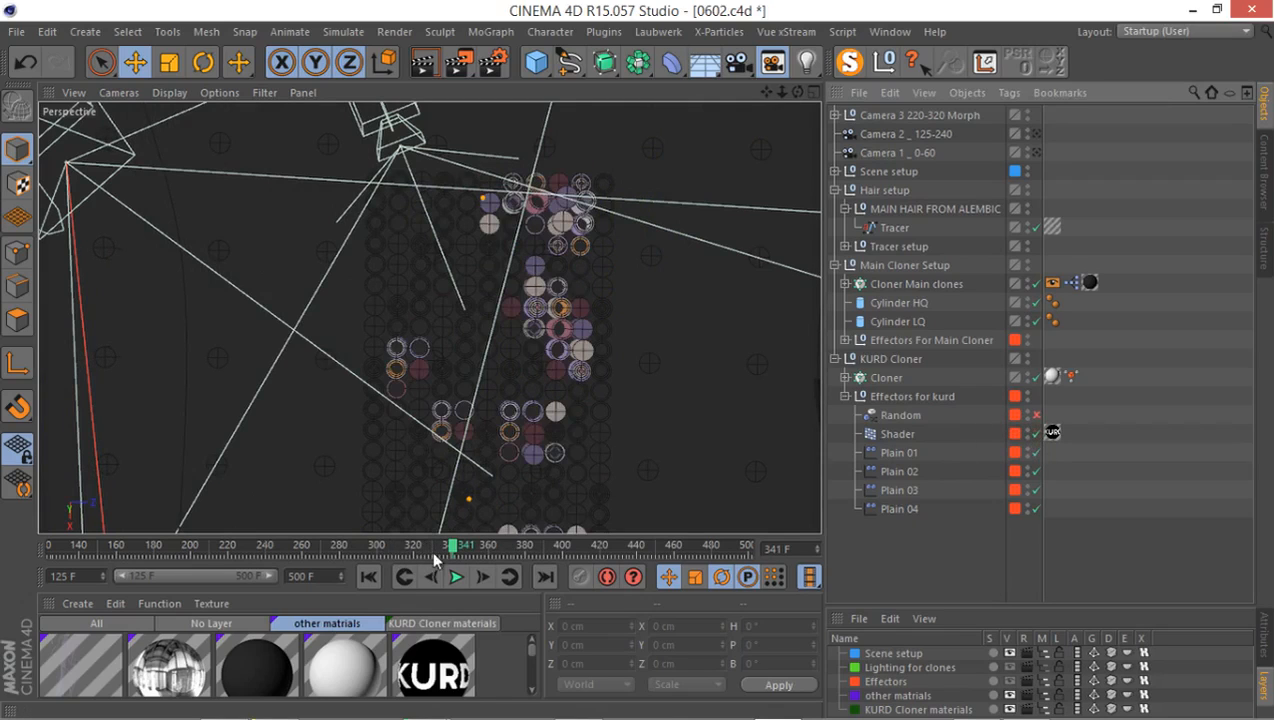
pyautogui.moveTo(431, 549); pyautogui.dragTo(343, 546)
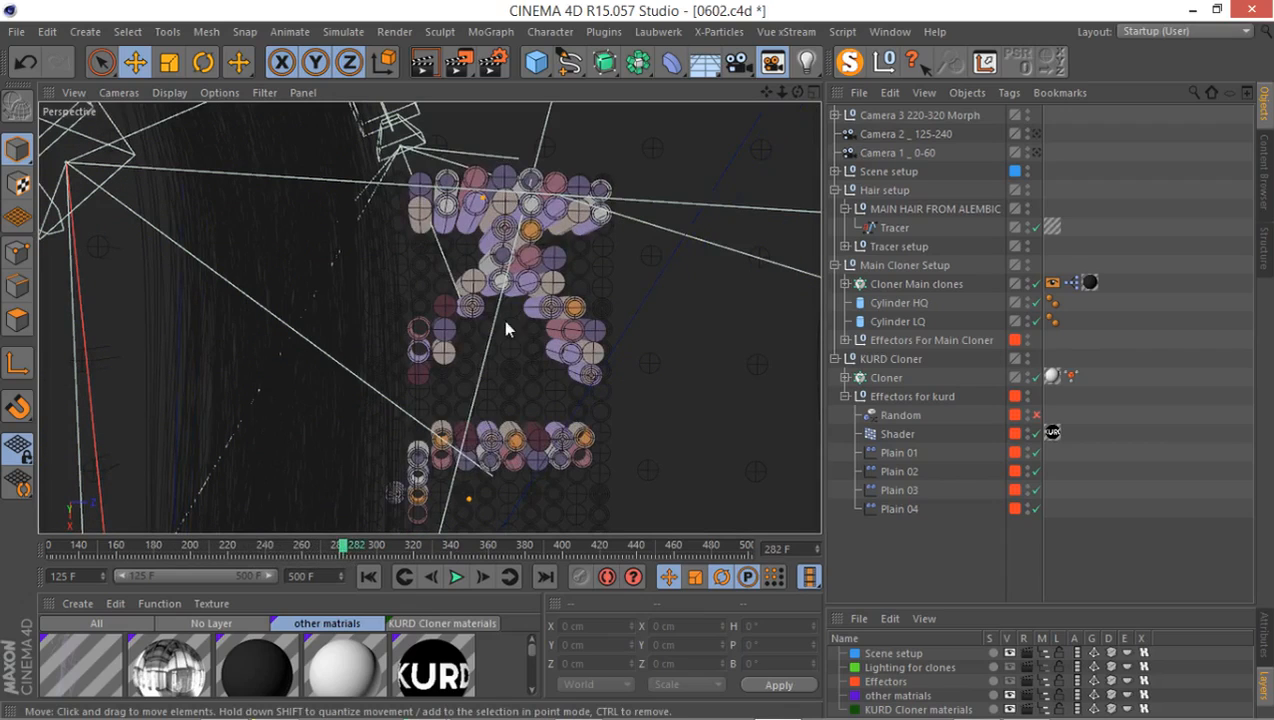
pyautogui.moveTo(503, 319)
pyautogui.keyDown('alt'); pyautogui.mouseDown()
pyautogui.moveTo(482, 328)
pyautogui.moveTo(478, 350)
pyautogui.moveTo(517, 330)
pyautogui.moveTo(529, 299)
pyautogui.moveTo(513, 287)
pyautogui.mouseUp(); pyautogui.keyUp('alt')
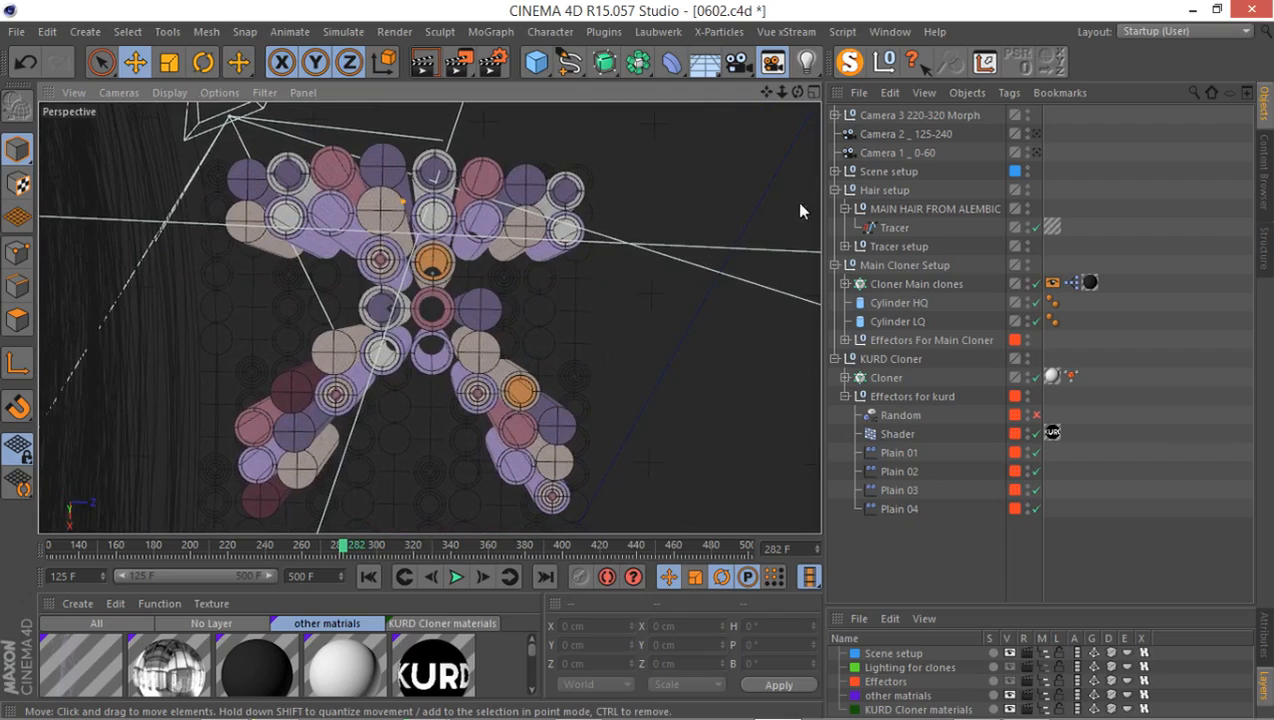
pyautogui.click(738, 62)
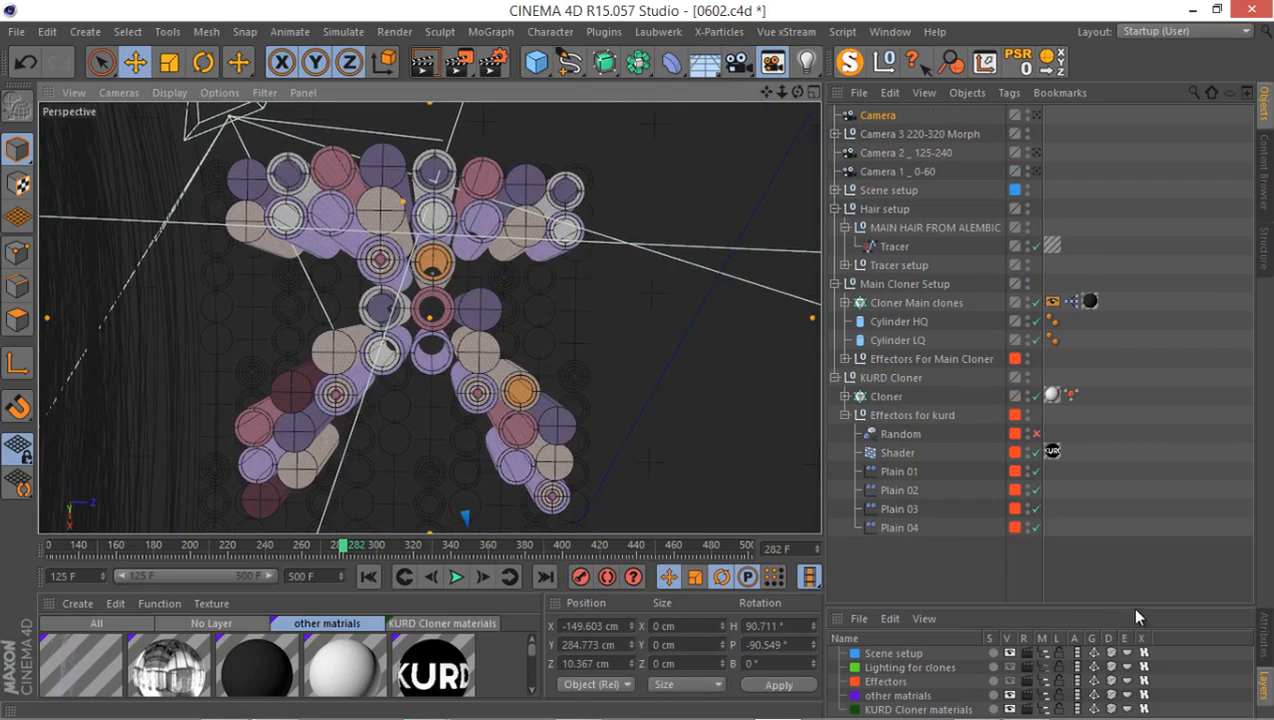
# Step: Set the new camera's focal length to 12 mm
pyautogui.moveTo(1135, 607); pyautogui.dragTo(1150, 446)
pyautogui.click(1266, 486)
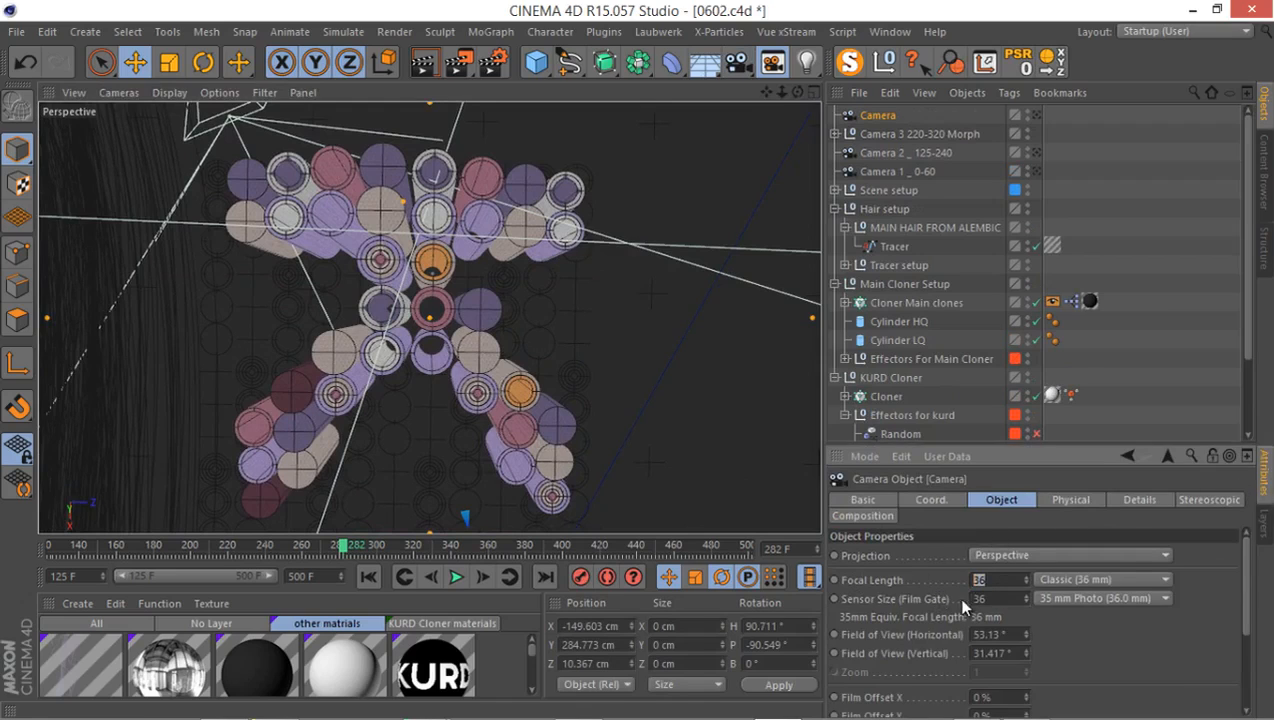
pyautogui.write('12')
pyautogui.press('Return')
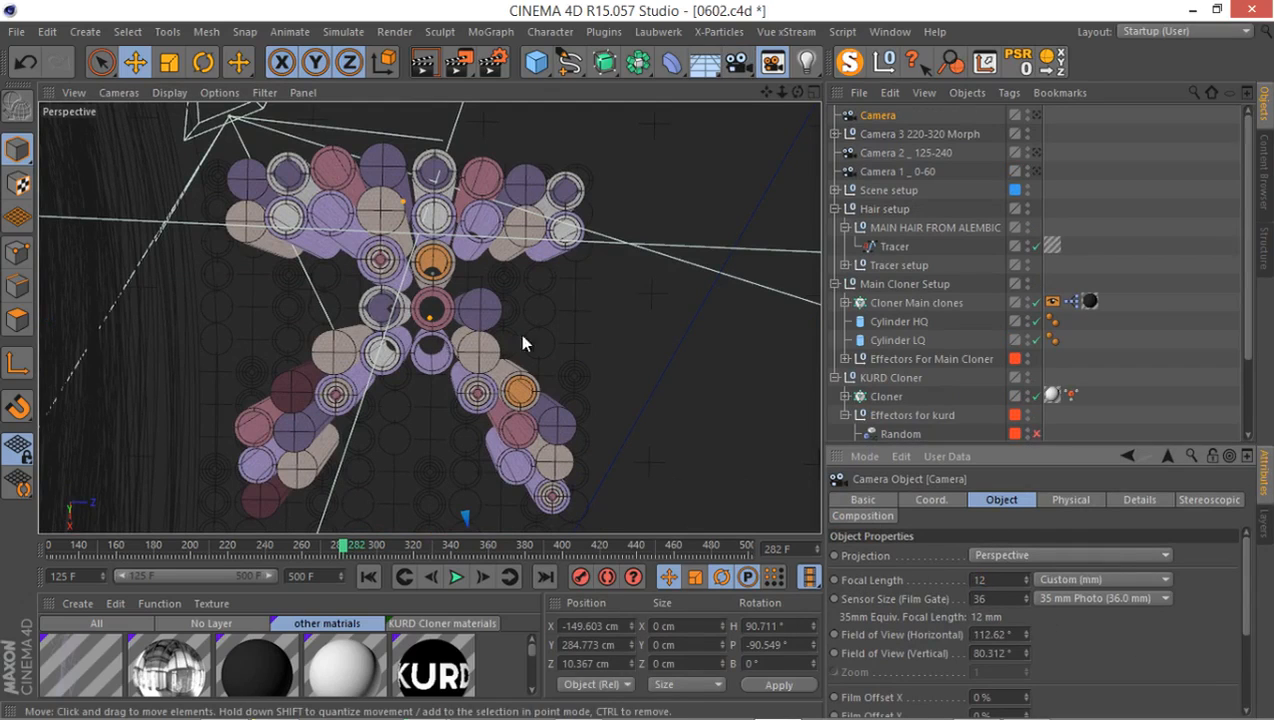
# Step: Look through the new camera, reframe it closer above the letter K, and keyframe its position and rotation at frame 276
pyautogui.click(1036, 114)
pyautogui.keyDown('alt'); pyautogui.moveTo(390, 299); pyautogui.dragTo(429, 293, button='right'); pyautogui.keyUp('alt')
pyautogui.keyDown('alt'); pyautogui.moveTo(444, 320); pyautogui.dragTo(416, 309, button='middle'); pyautogui.keyUp('alt')
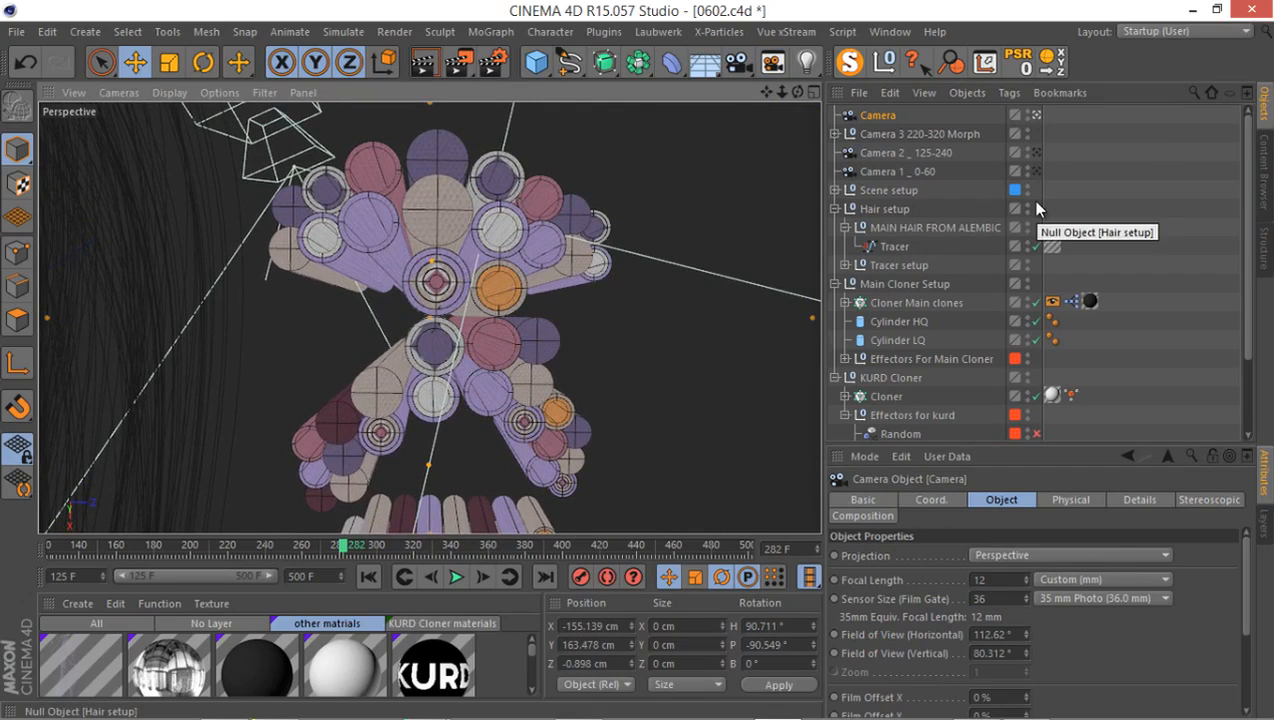
pyautogui.click(931, 498)
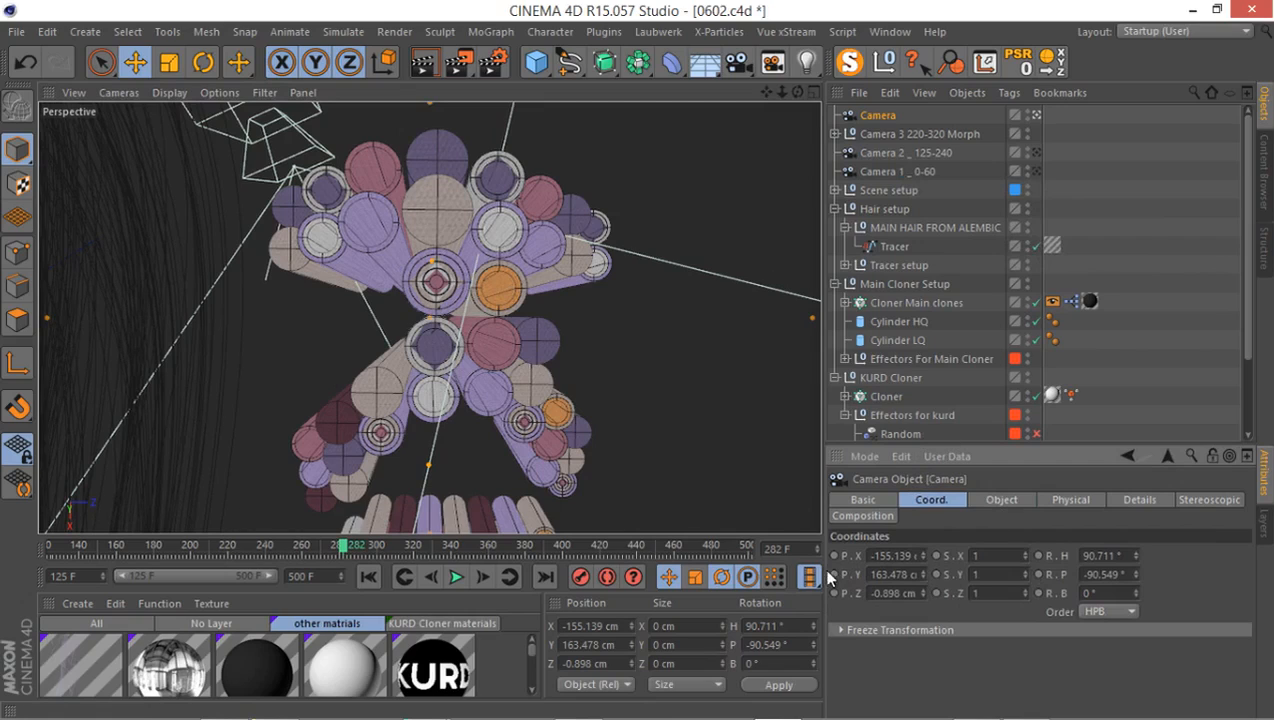
pyautogui.click(722, 580)
pyautogui.moveTo(344, 547); pyautogui.dragTo(332, 547)
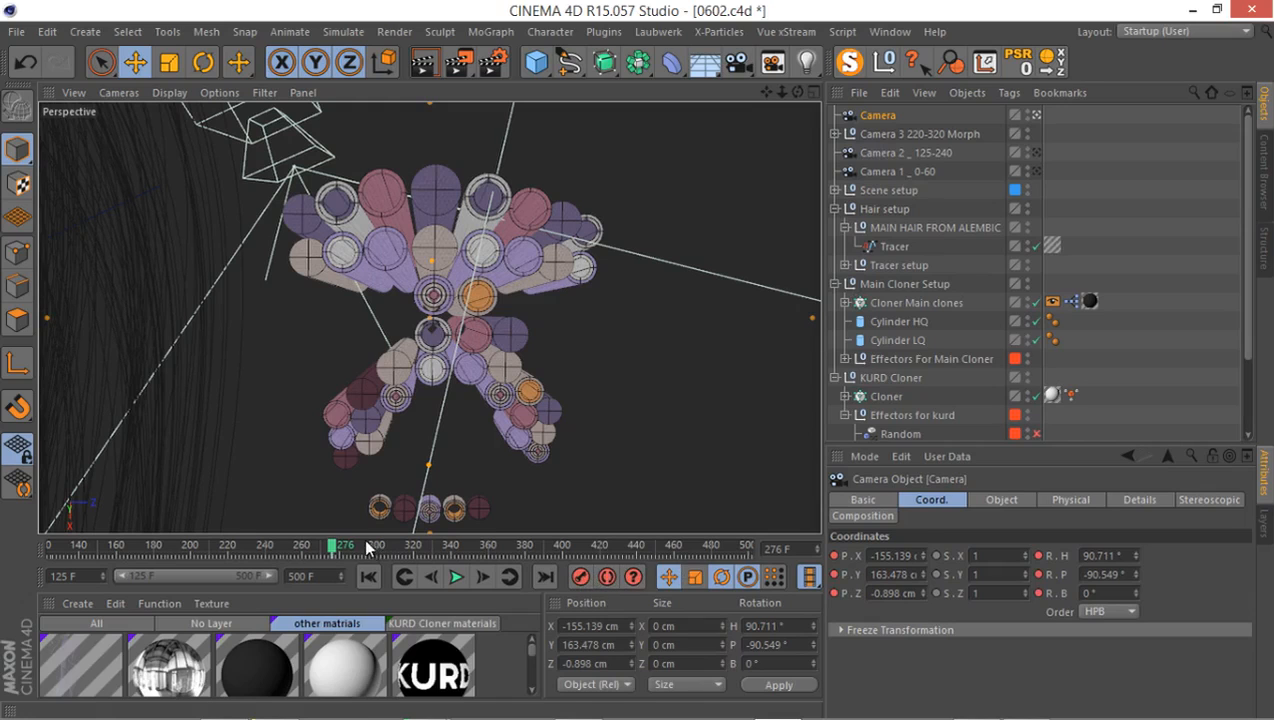
# Step: At frame 306, switch to the four-view layout and hide Camera 3 220-320 Morph, Camera 2 and Camera 1 in the viewports
pyautogui.moveTo(336, 548); pyautogui.dragTo(385, 535)
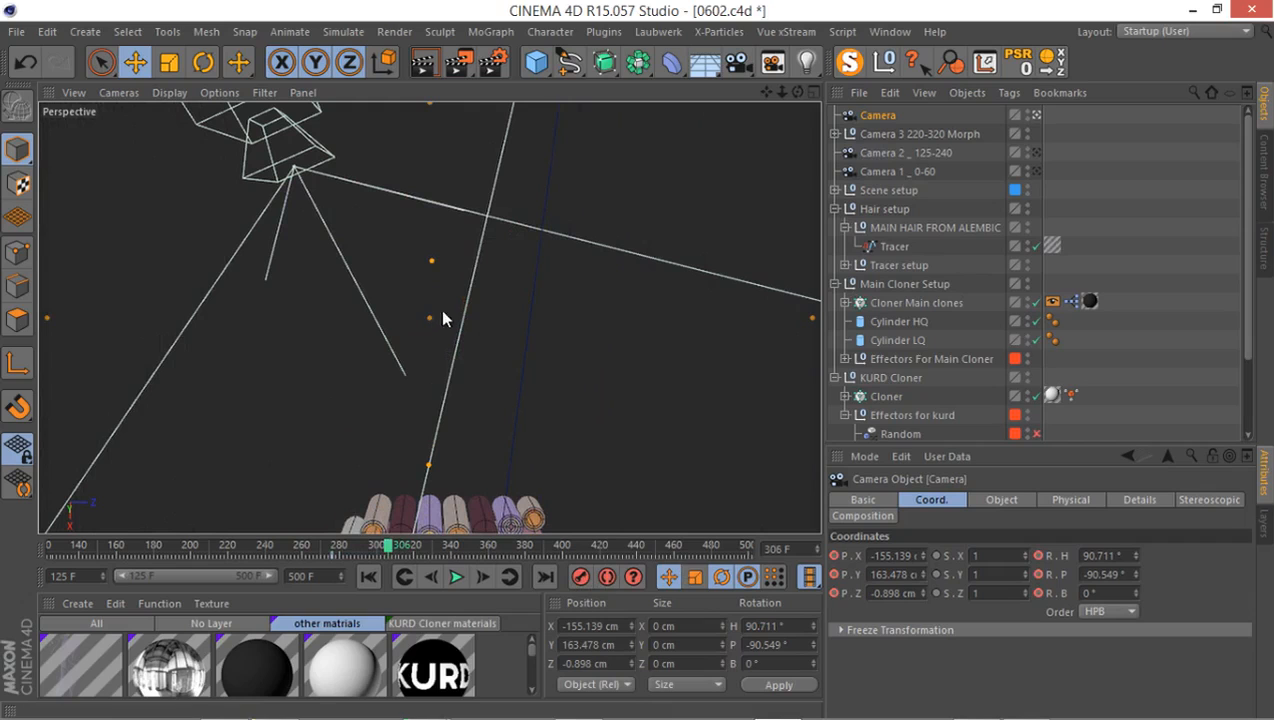
pyautogui.middleClick(541, 250)
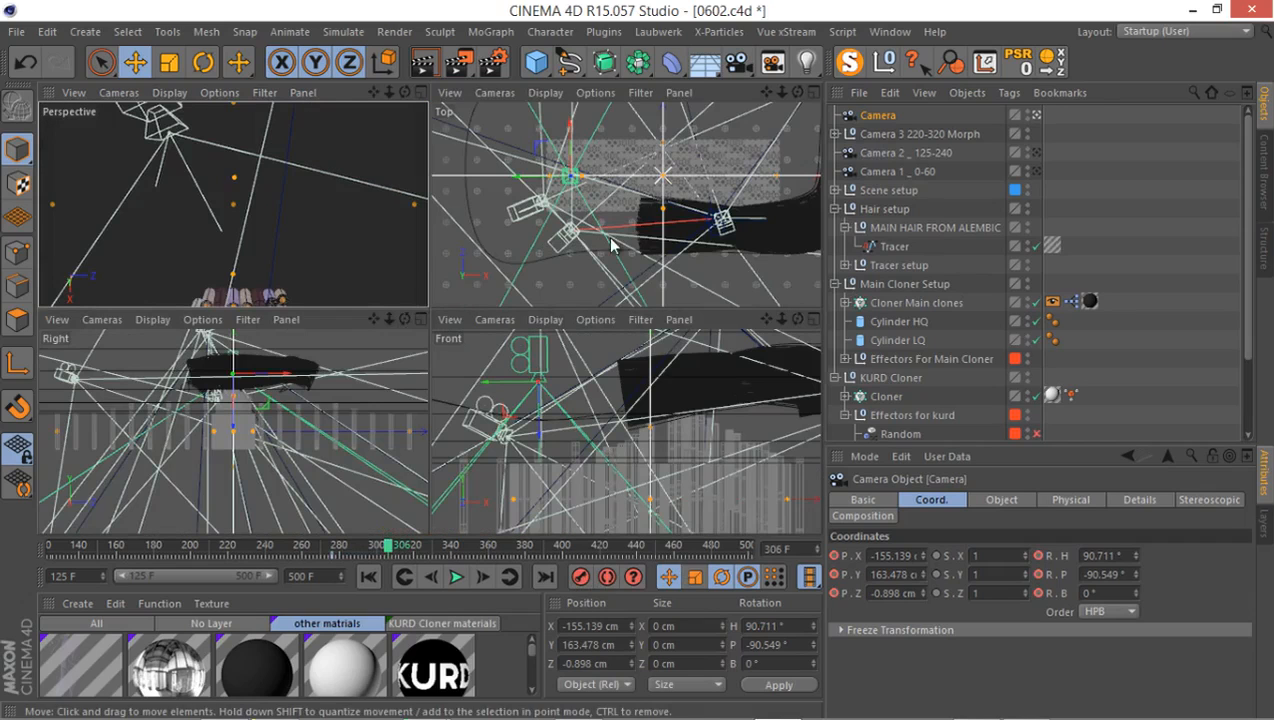
pyautogui.scroll(5, 619, 232)
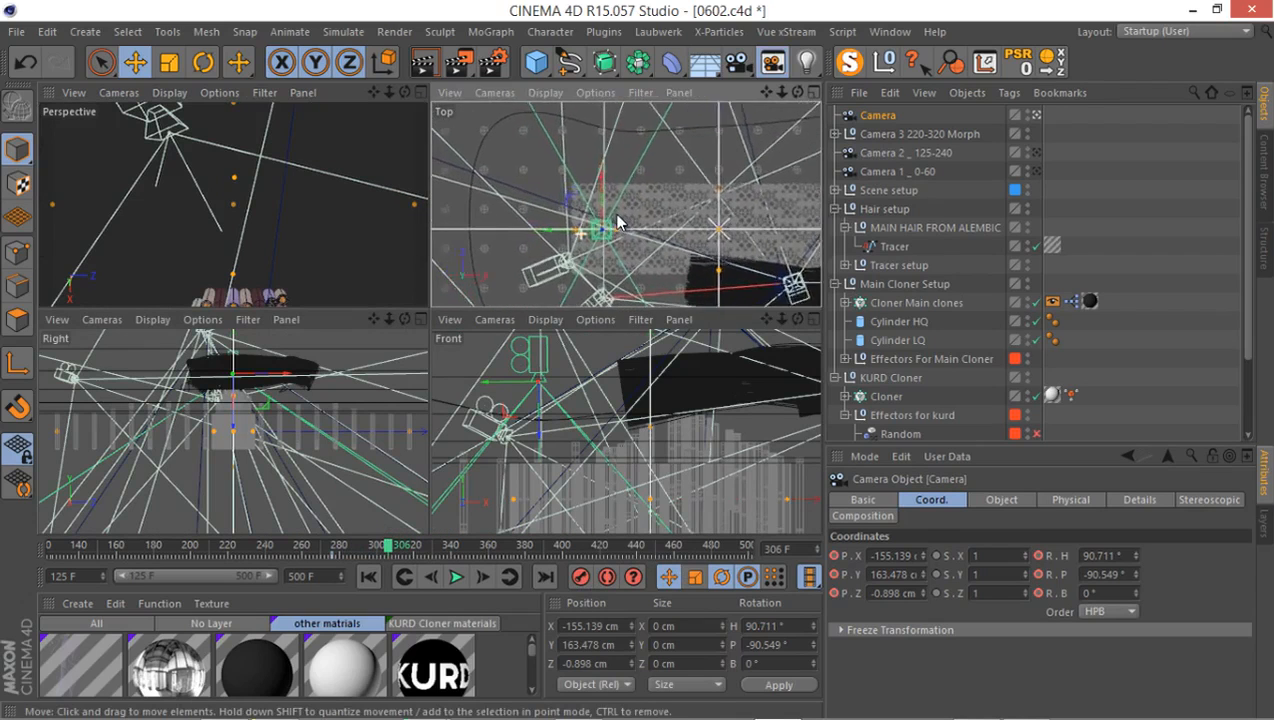
pyautogui.keyDown('alt'); pyautogui.moveTo(598, 229); pyautogui.dragTo(578, 233, button='middle'); pyautogui.keyUp('alt')
pyautogui.keyDown('alt'); pyautogui.moveTo(578, 233); pyautogui.dragTo(586, 254, button='right'); pyautogui.keyUp('alt')
pyautogui.keyDown('alt'); pyautogui.moveTo(586, 254); pyautogui.dragTo(532, 240, button='middle'); pyautogui.keyUp('alt')
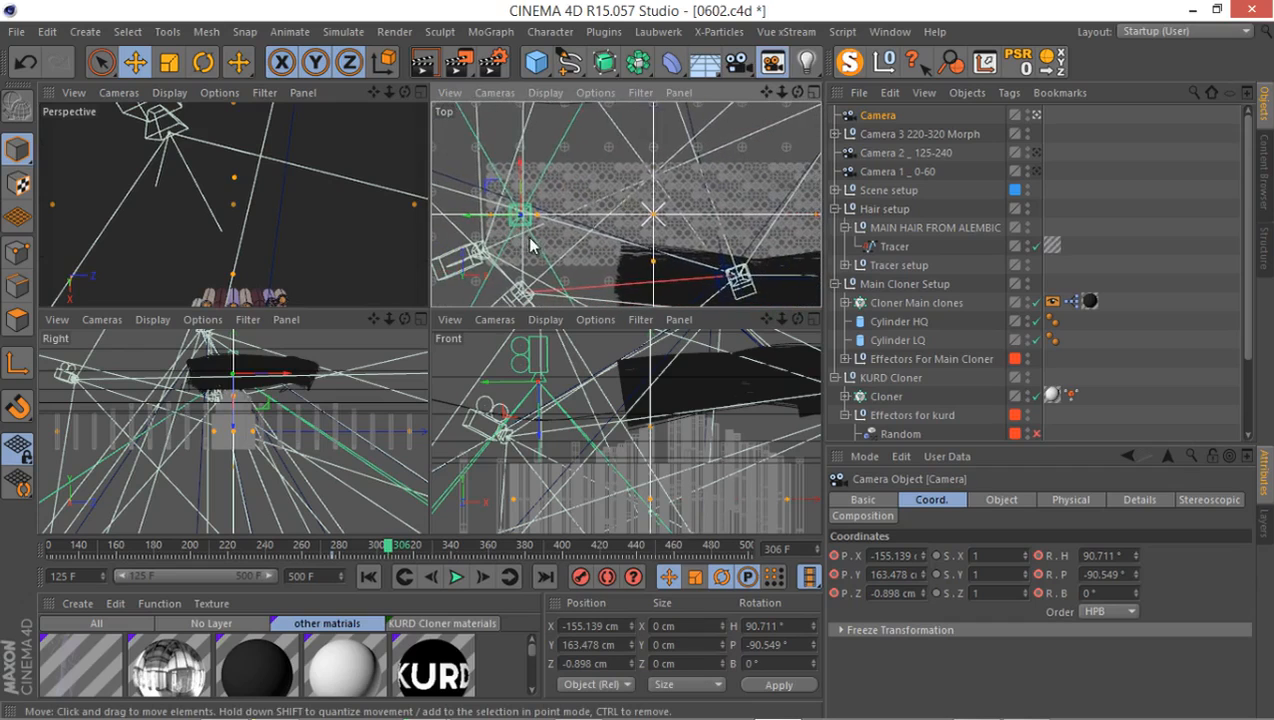
pyautogui.keyDown('alt'); pyautogui.moveTo(532, 239); pyautogui.dragTo(548, 264, button='right'); pyautogui.keyUp('alt')
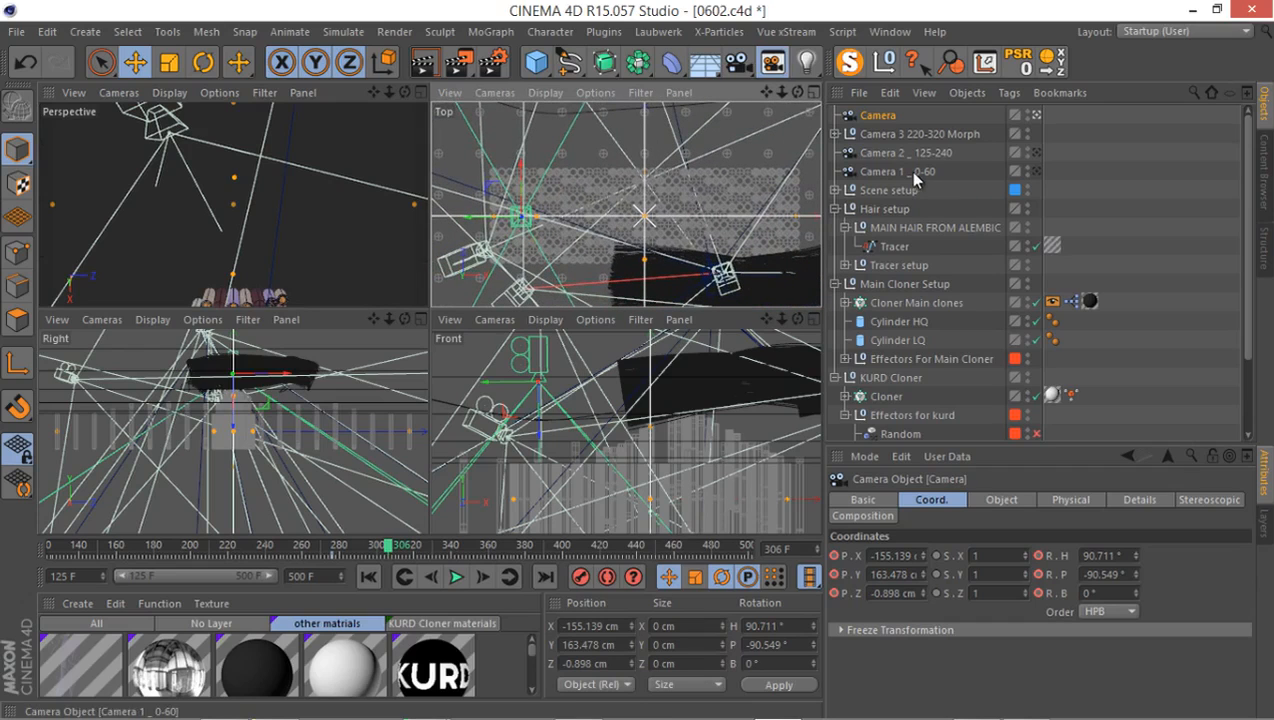
pyautogui.click(1027, 133)
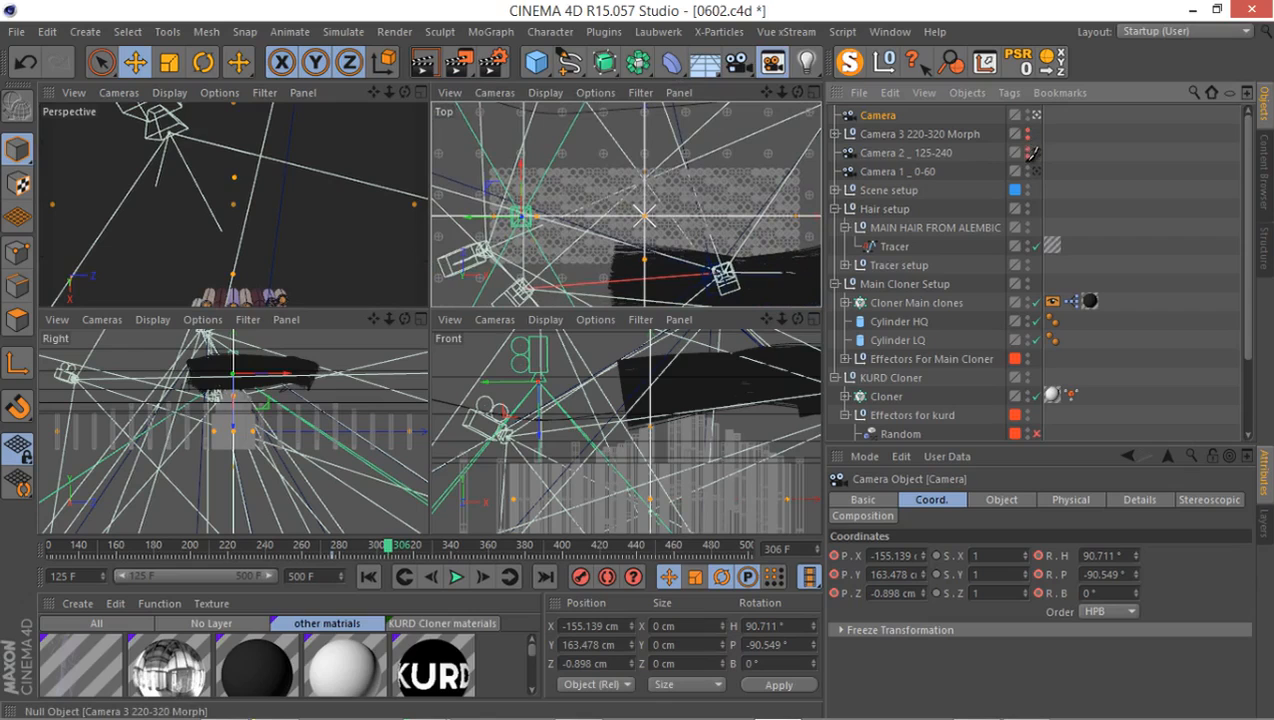
pyautogui.click(1027, 171)
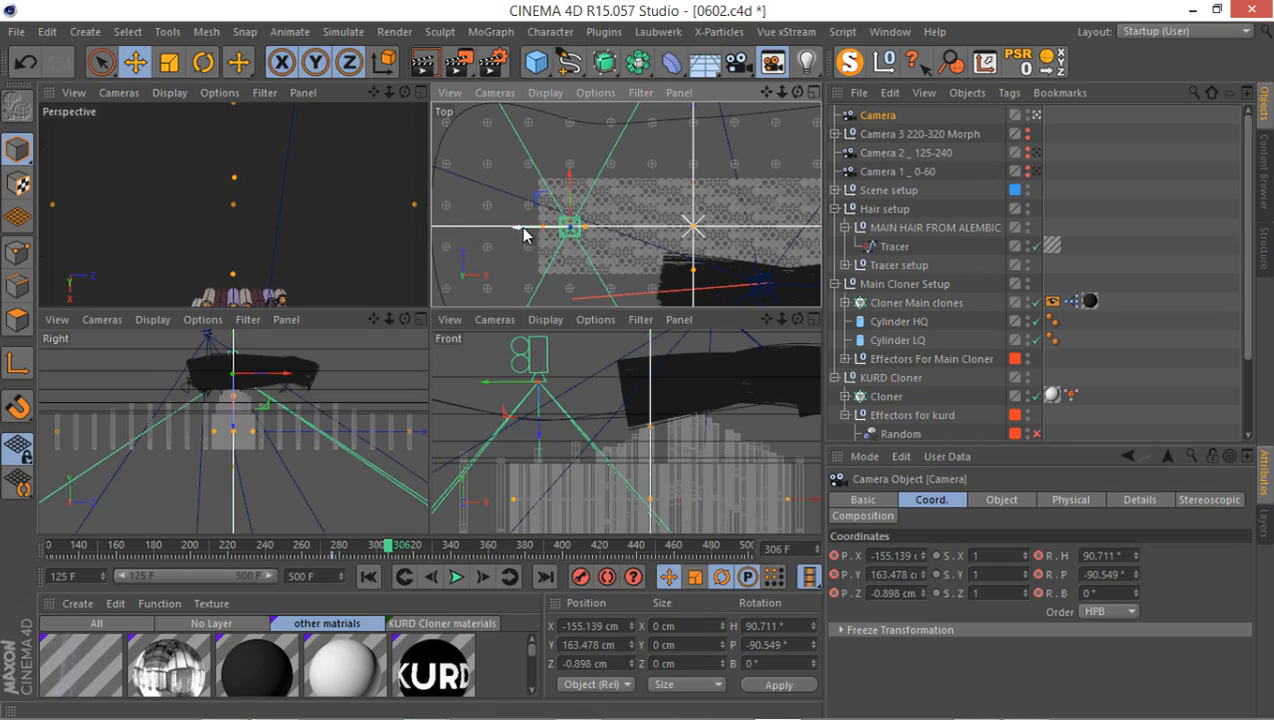
# Step: Move the camera along the KURD letters to about X 148 cm at frame 321 and keyframe its position and rotation there
pyautogui.moveTo(523, 234); pyautogui.dragTo(717, 215)
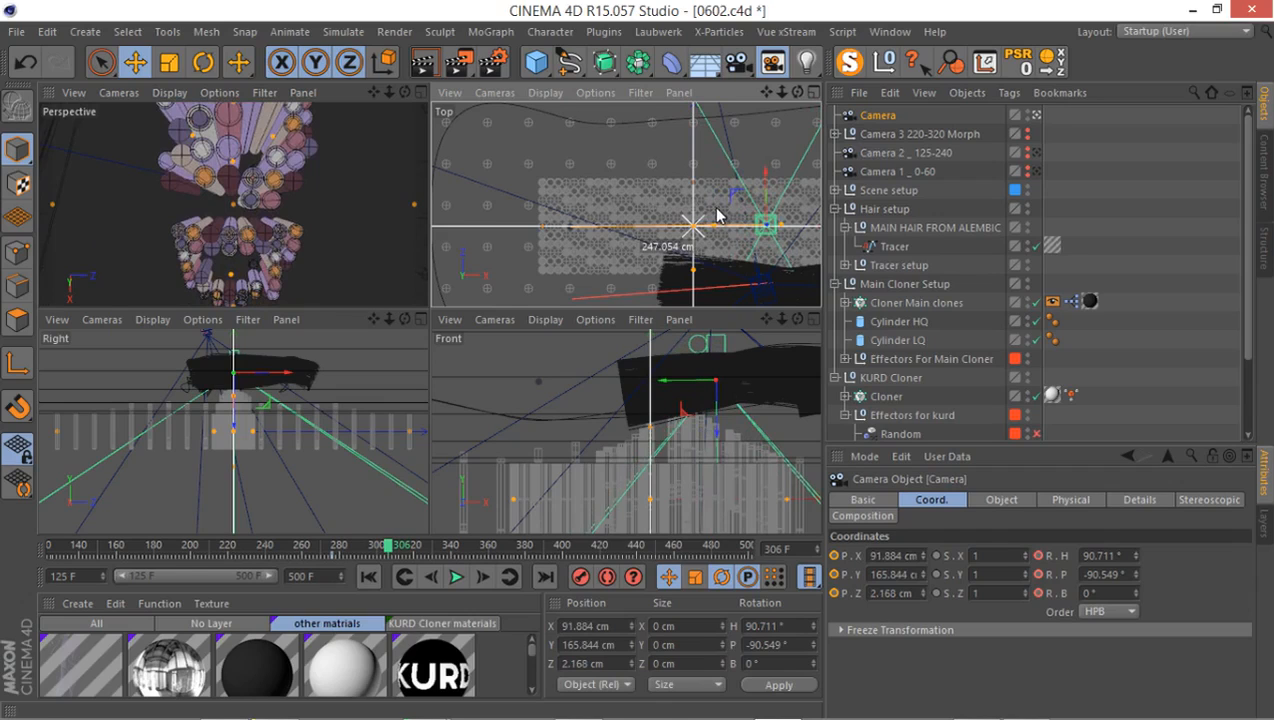
pyautogui.moveTo(717, 215); pyautogui.dragTo(717, 215)
pyautogui.moveTo(393, 543); pyautogui.dragTo(421, 542)
pyautogui.moveTo(522, 236); pyautogui.dragTo(764, 256)
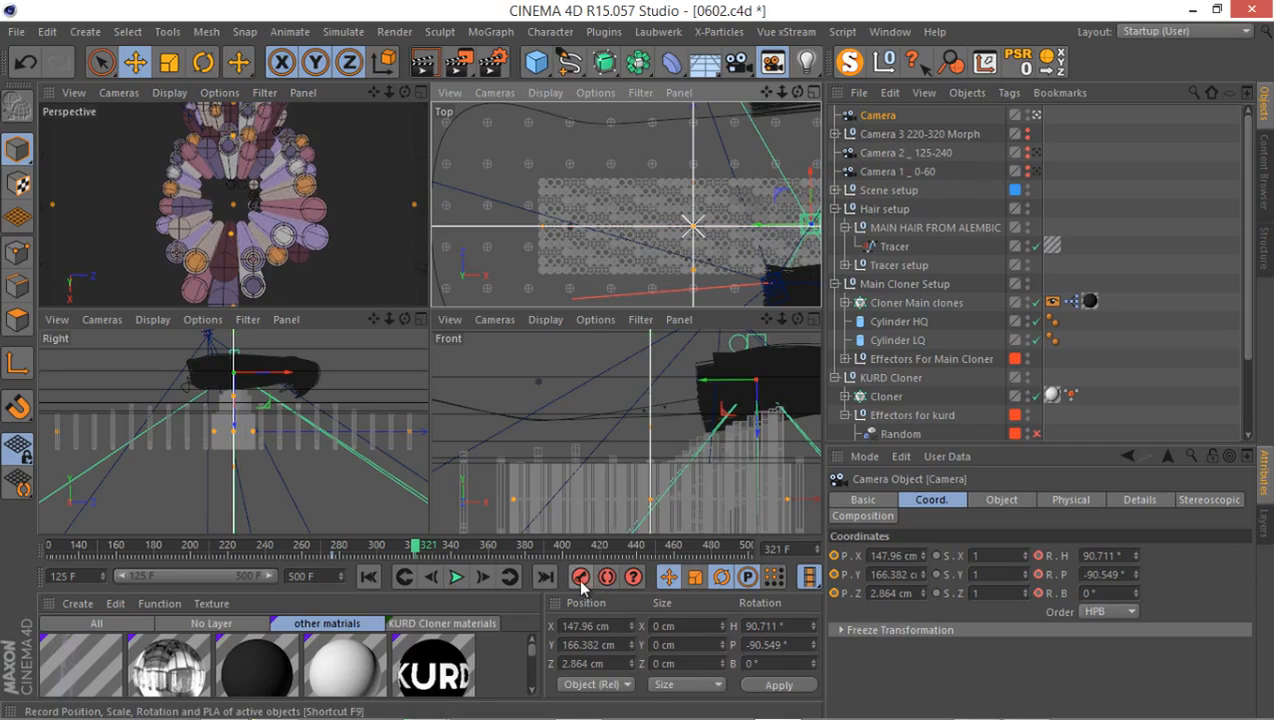
# Step: Maximize the perspective view, then play and scrub the new camera's move from frame 276 to about frame 338
pyautogui.middleClick(270, 268)
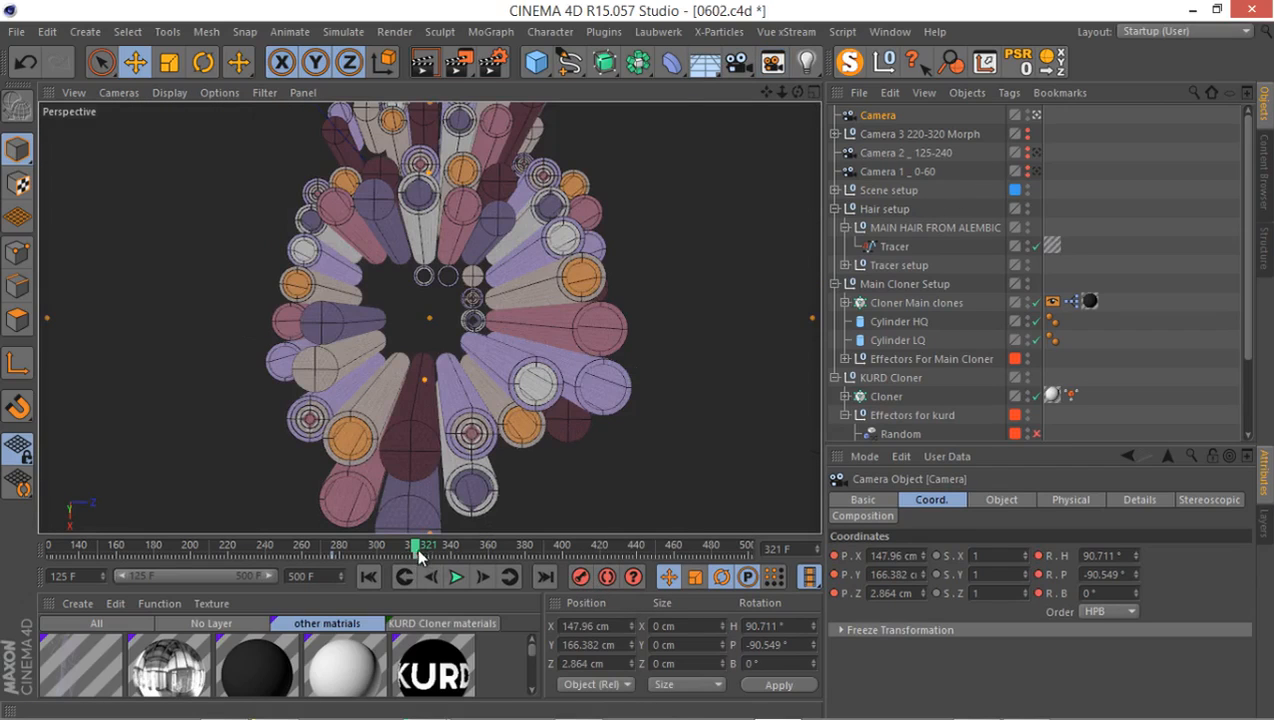
pyautogui.moveTo(412, 545); pyautogui.dragTo(346, 548)
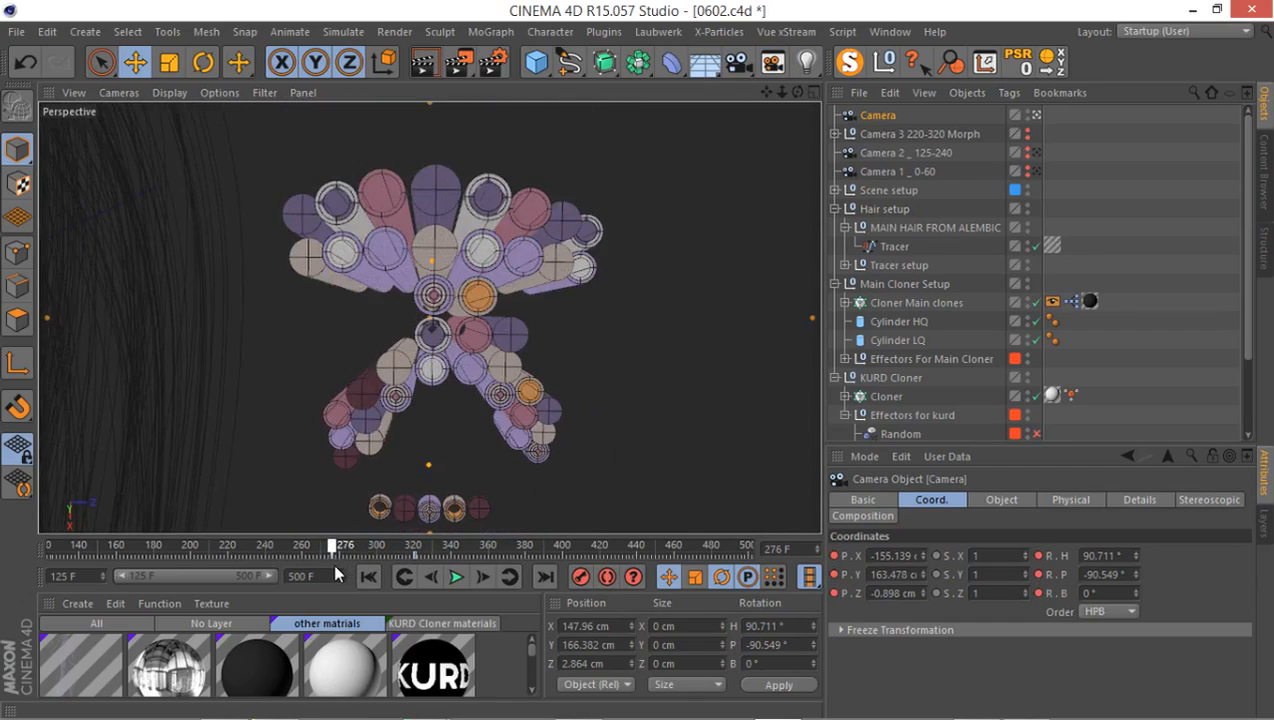
pyautogui.click(455, 577)
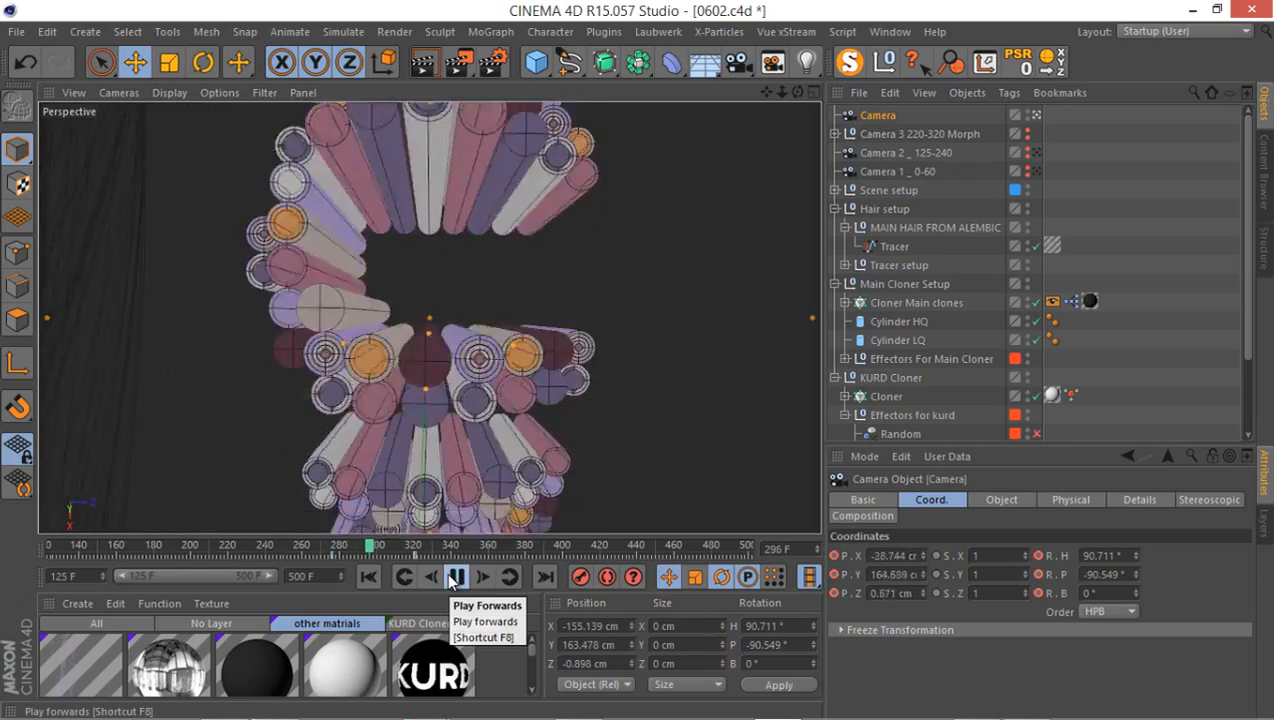
pyautogui.click(455, 577)
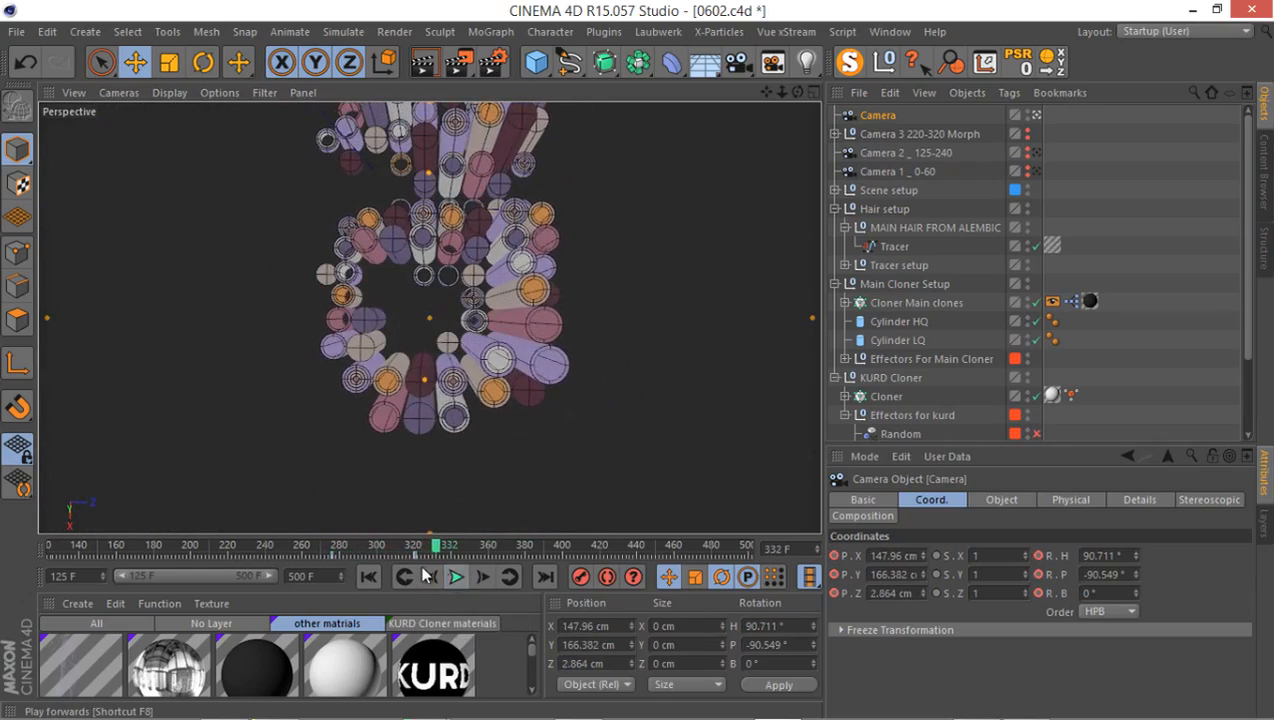
pyautogui.moveTo(429, 546); pyautogui.dragTo(449, 563)
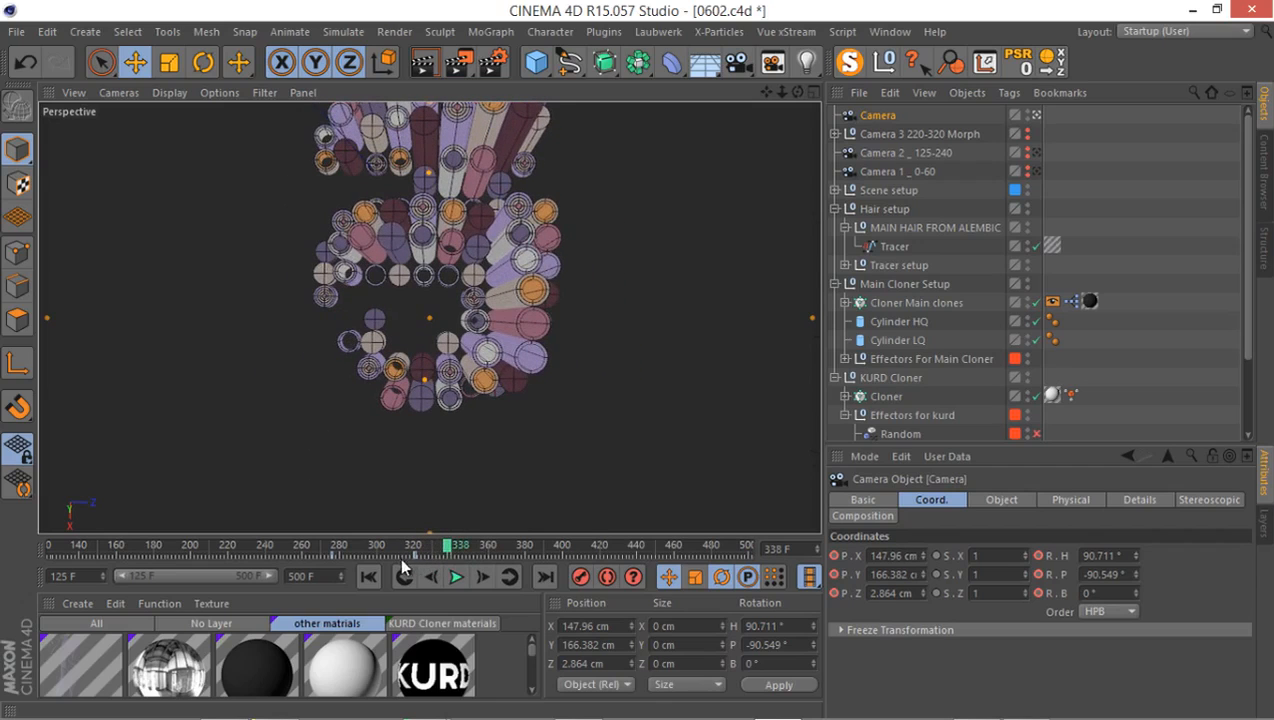
pyautogui.click(451, 555)
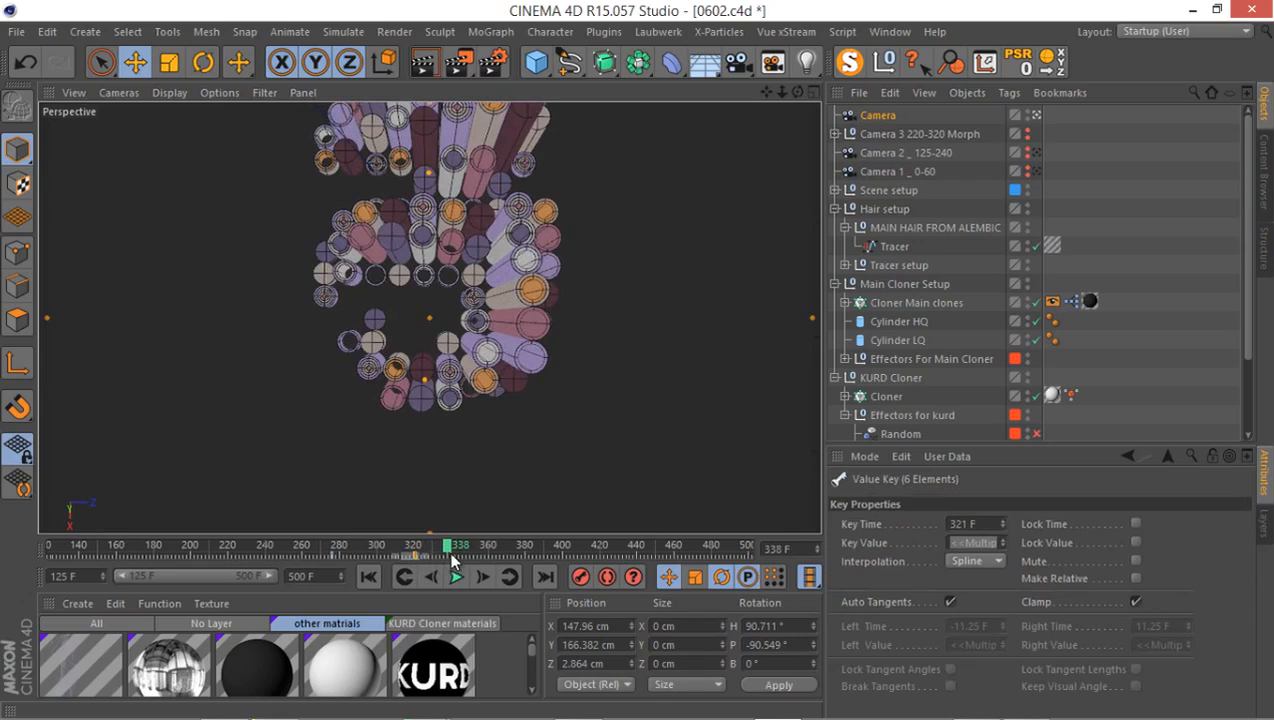
pyautogui.moveTo(445, 549); pyautogui.dragTo(332, 574)
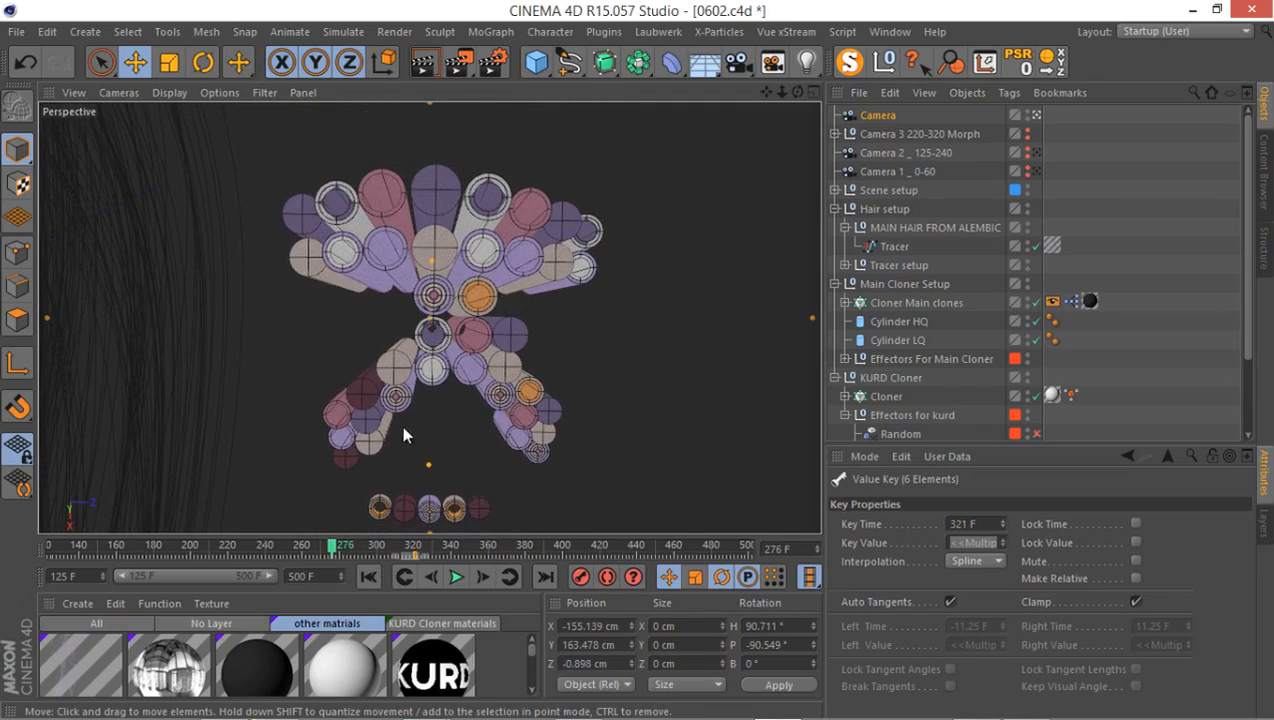
# Step: Preview-render the camera view at frames 276 and 298, playing the move from frame 276 between the renders
pyautogui.click(422, 64)
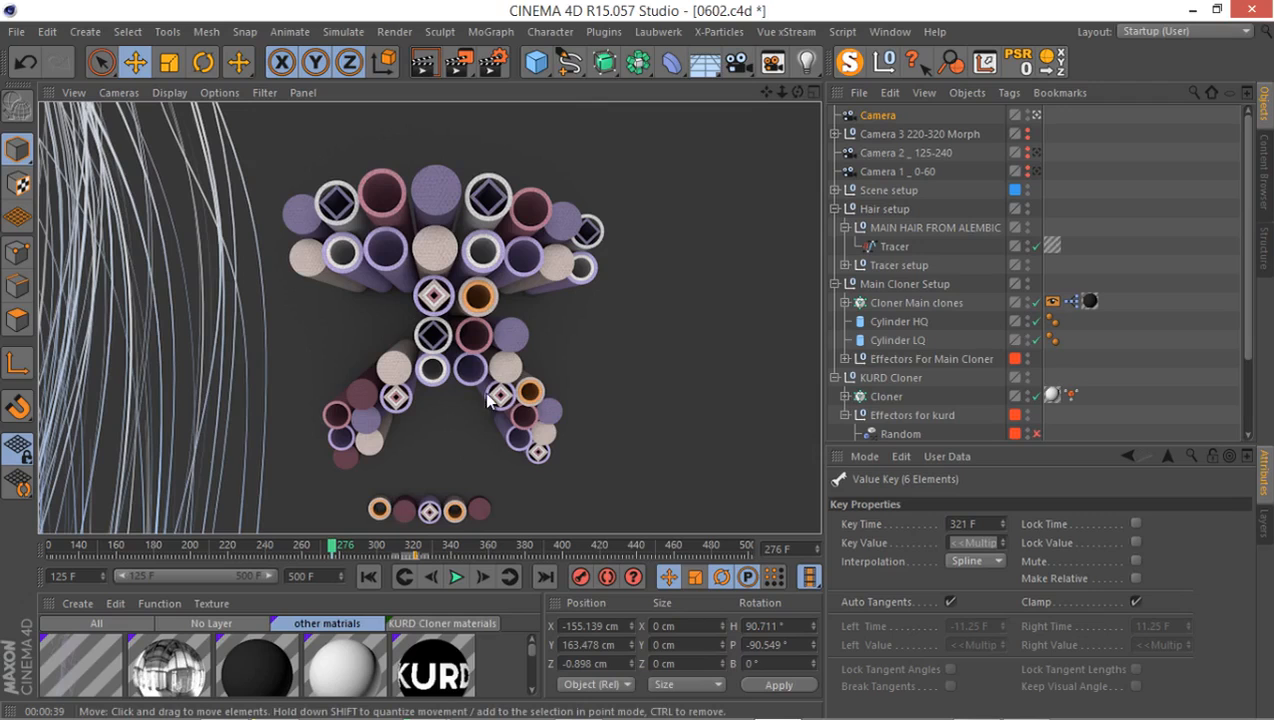
pyautogui.click(333, 547)
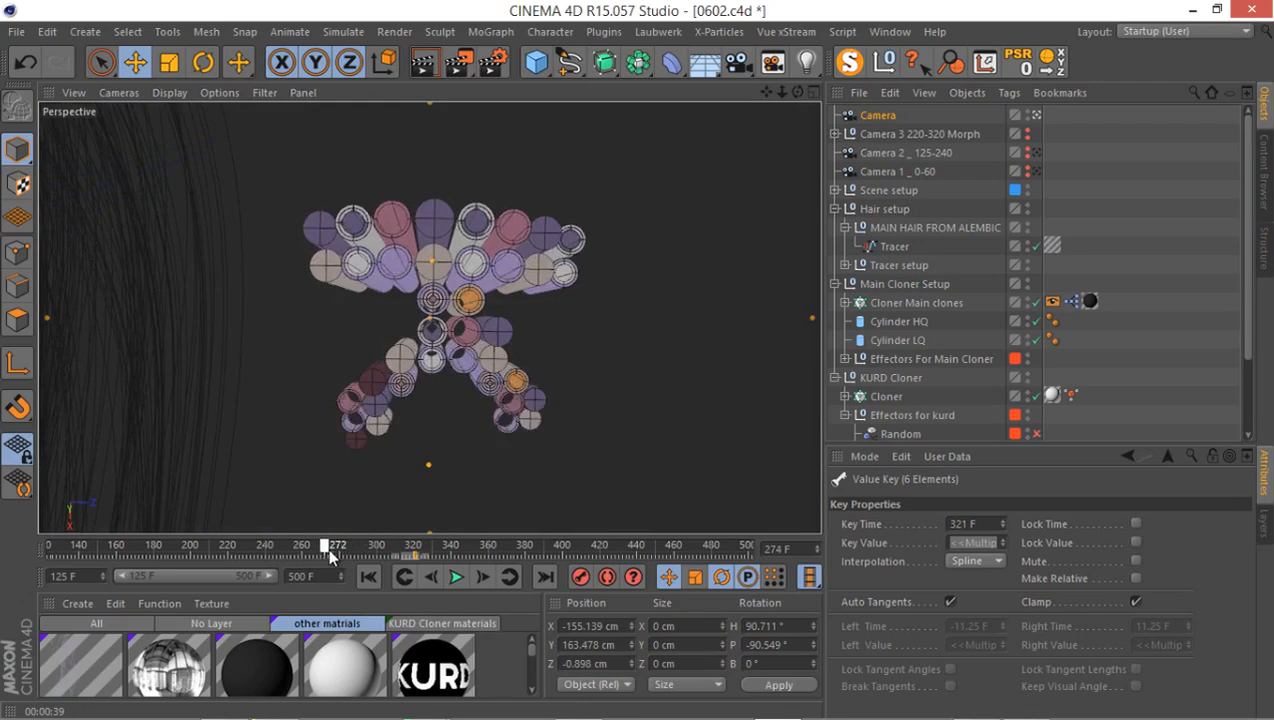
pyautogui.moveTo(342, 549)
pyautogui.mouseDown()
pyautogui.moveTo(377, 543)
pyautogui.moveTo(333, 558)
pyautogui.mouseUp()
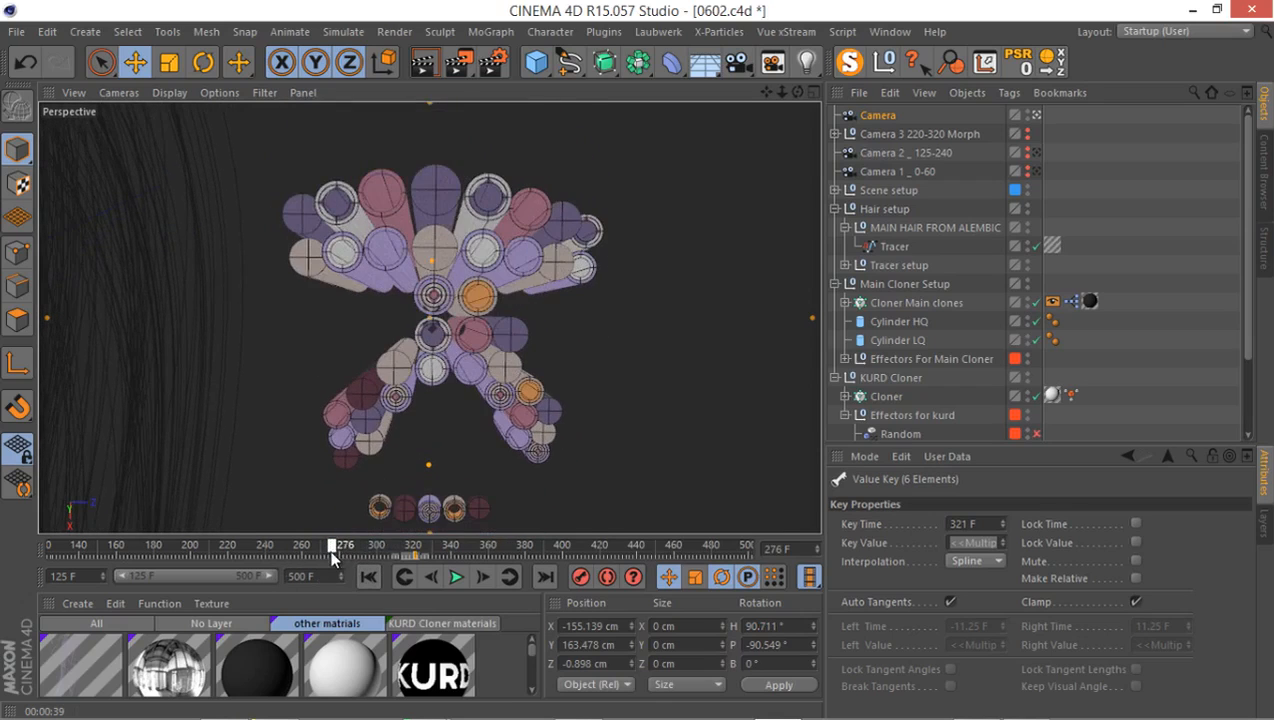
pyautogui.click(456, 578)
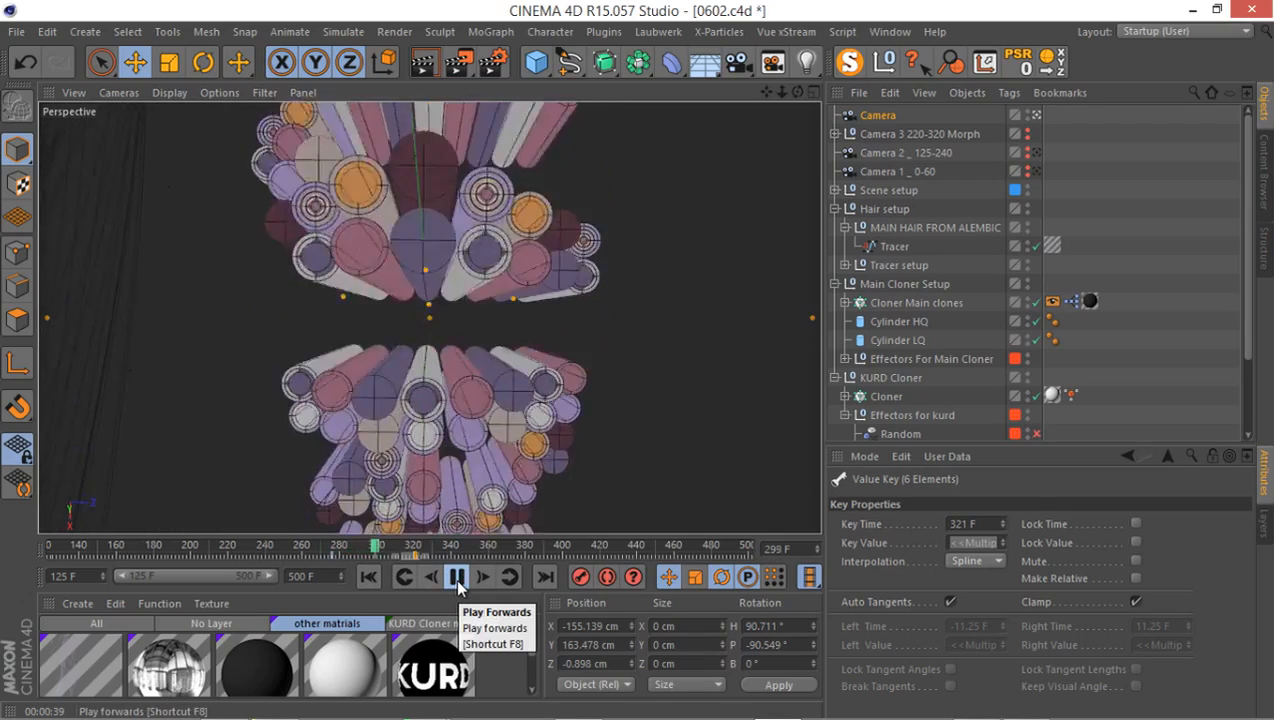
pyautogui.click(457, 580)
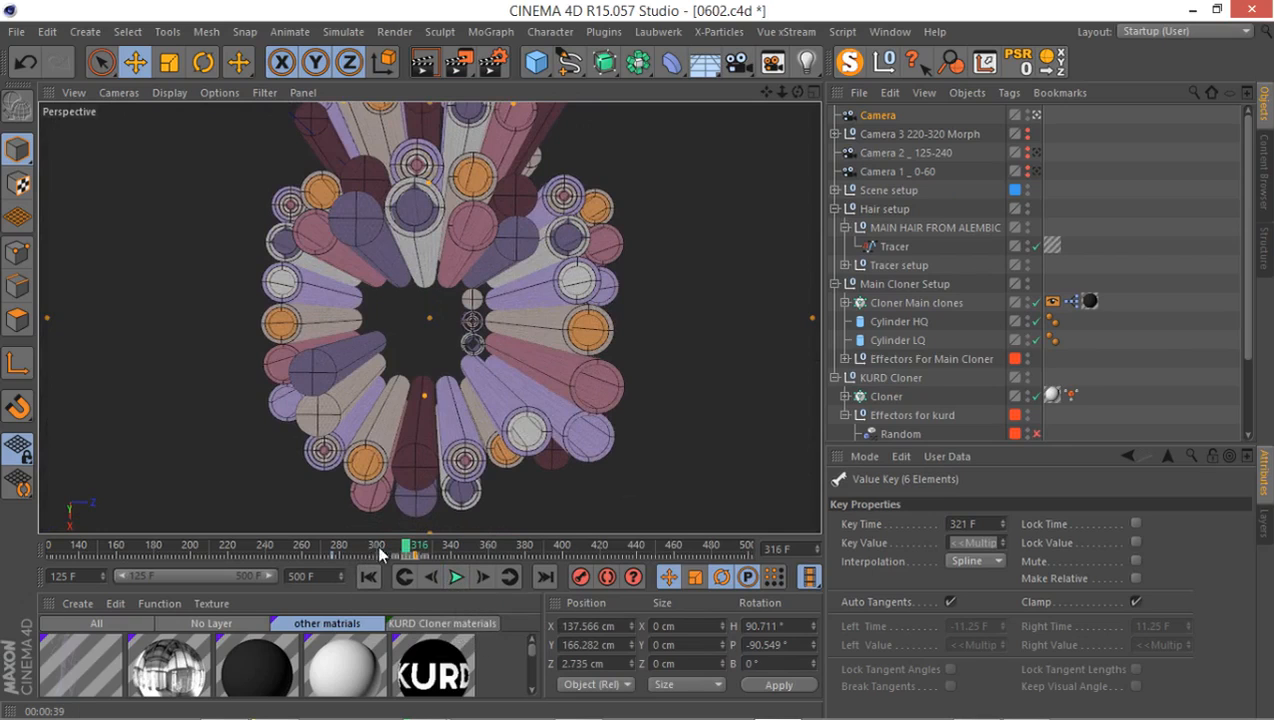
pyautogui.moveTo(376, 545); pyautogui.dragTo(374, 548)
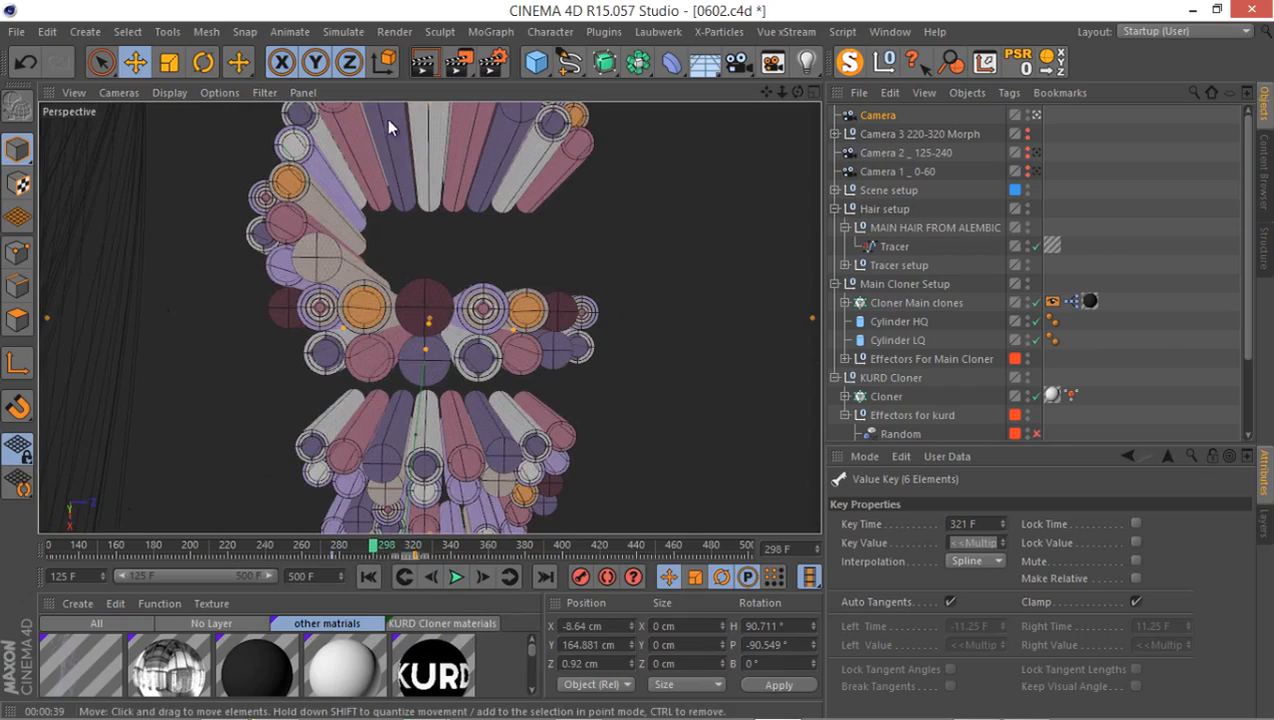
pyautogui.click(421, 64)
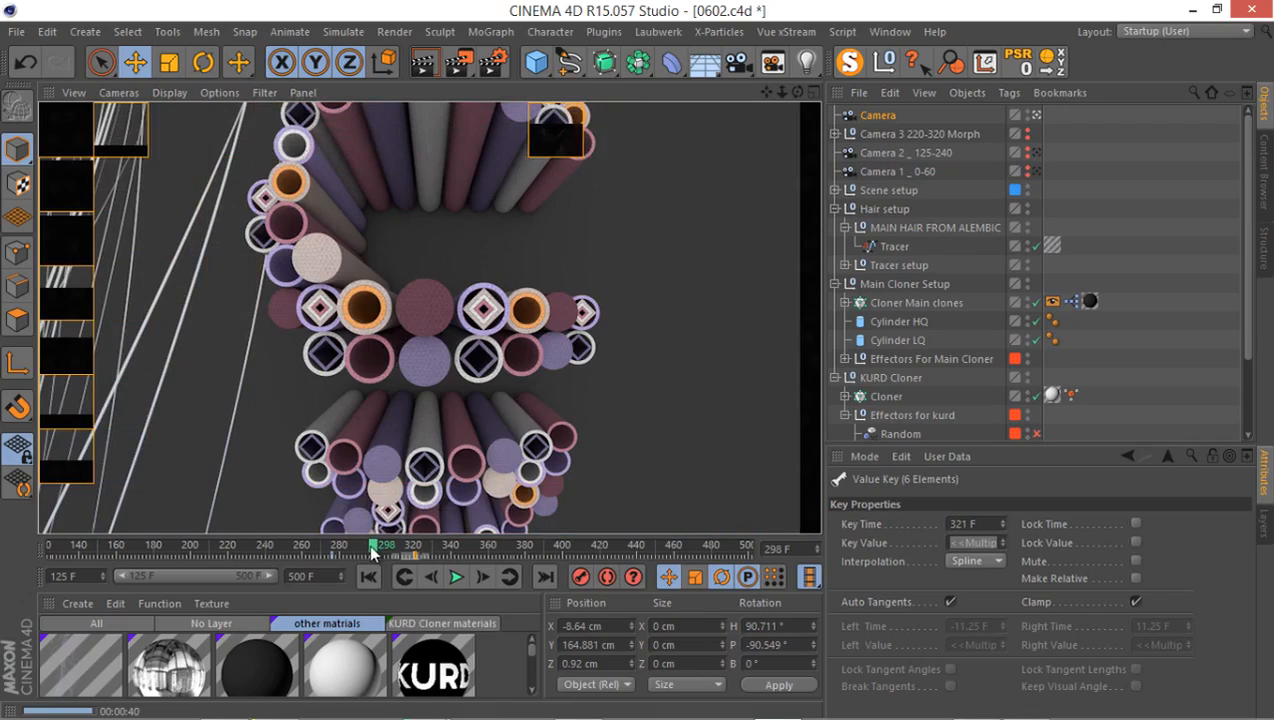
# Step: Scrub to the end of the shot at frame 332 and rename the new camera as Camera 4 _ 276-335
pyautogui.moveTo(372, 553); pyautogui.dragTo(428, 552)
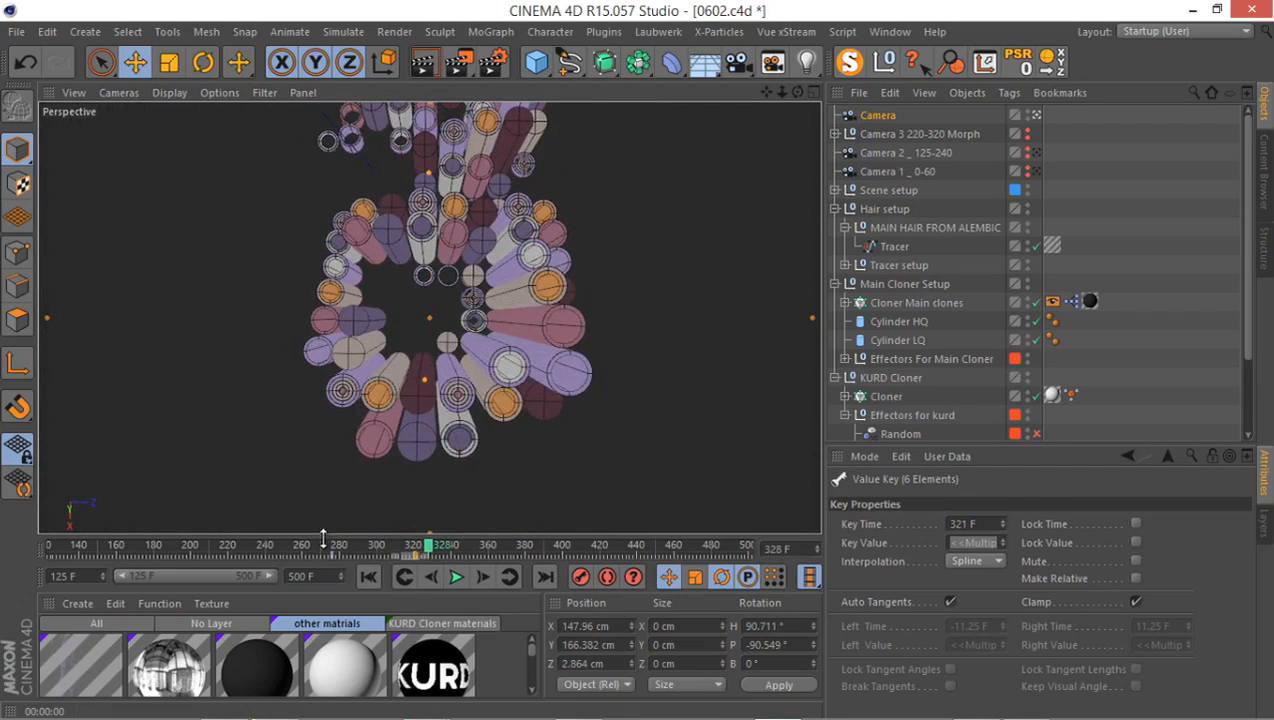
pyautogui.moveTo(351, 553); pyautogui.dragTo(440, 567)
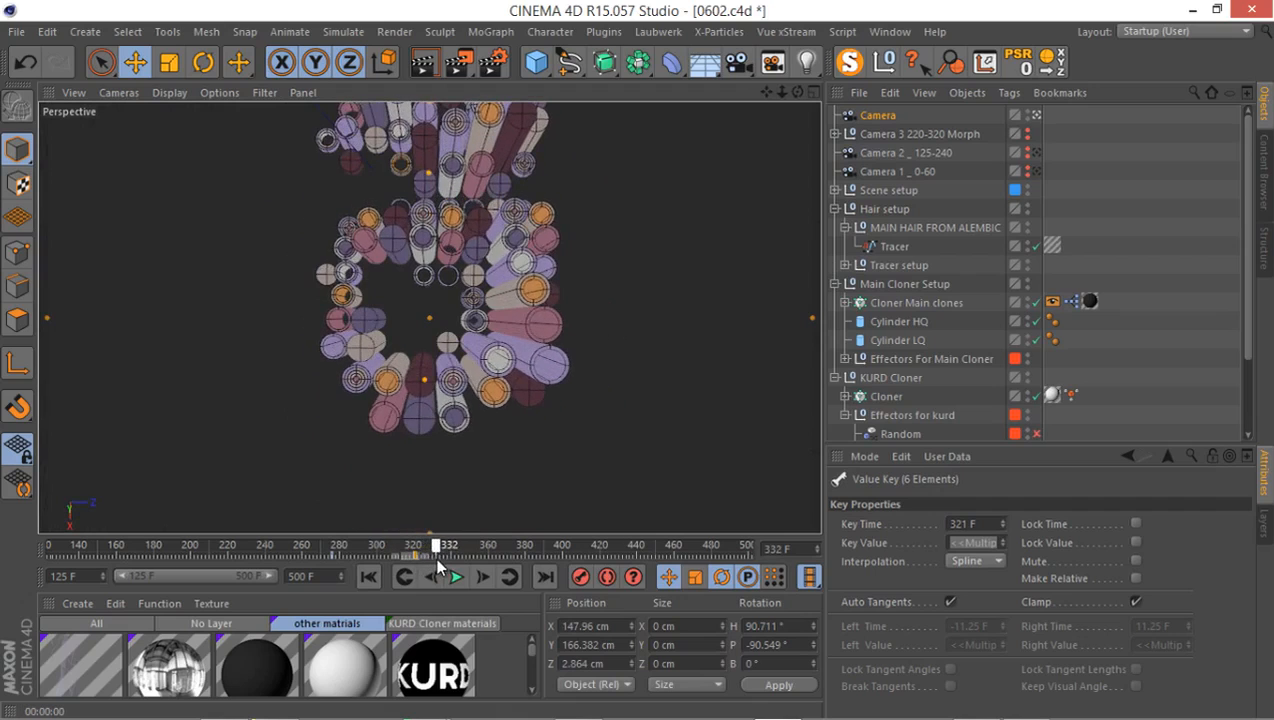
pyautogui.click(885, 115)
pyautogui.doubleClick(887, 115)
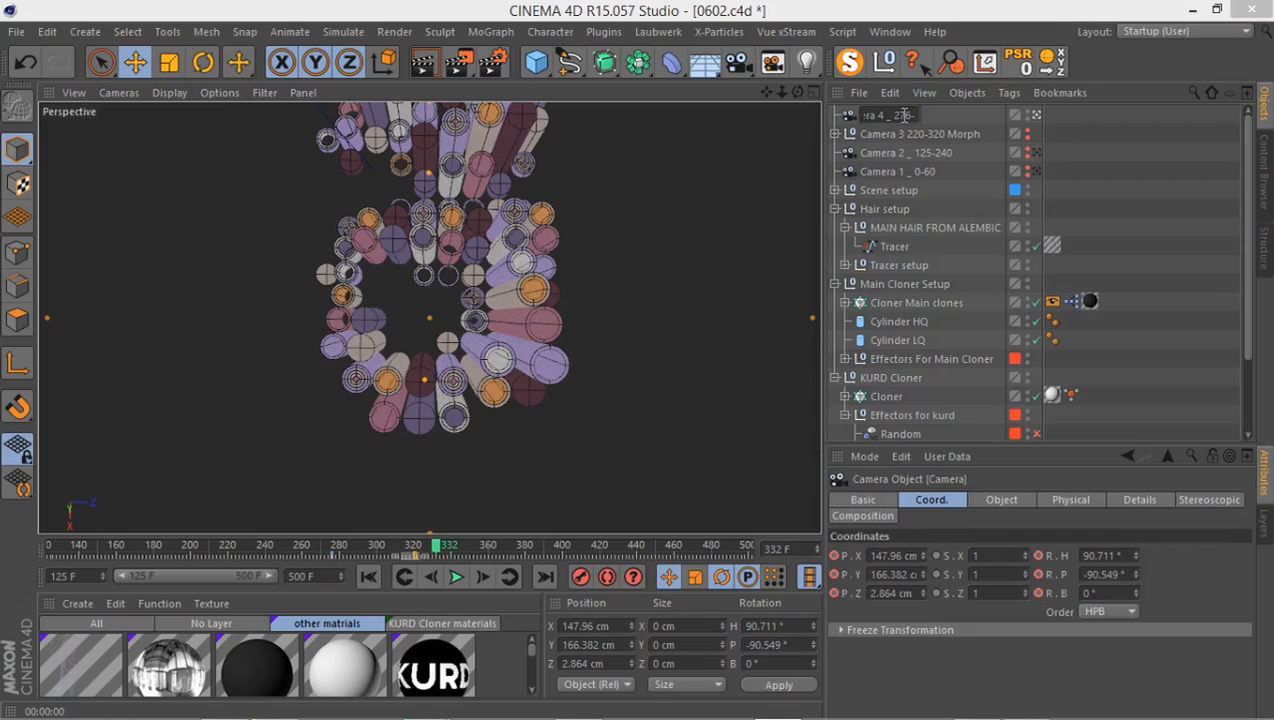
pyautogui.write('4 _ 276-335')
pyautogui.press('Return')
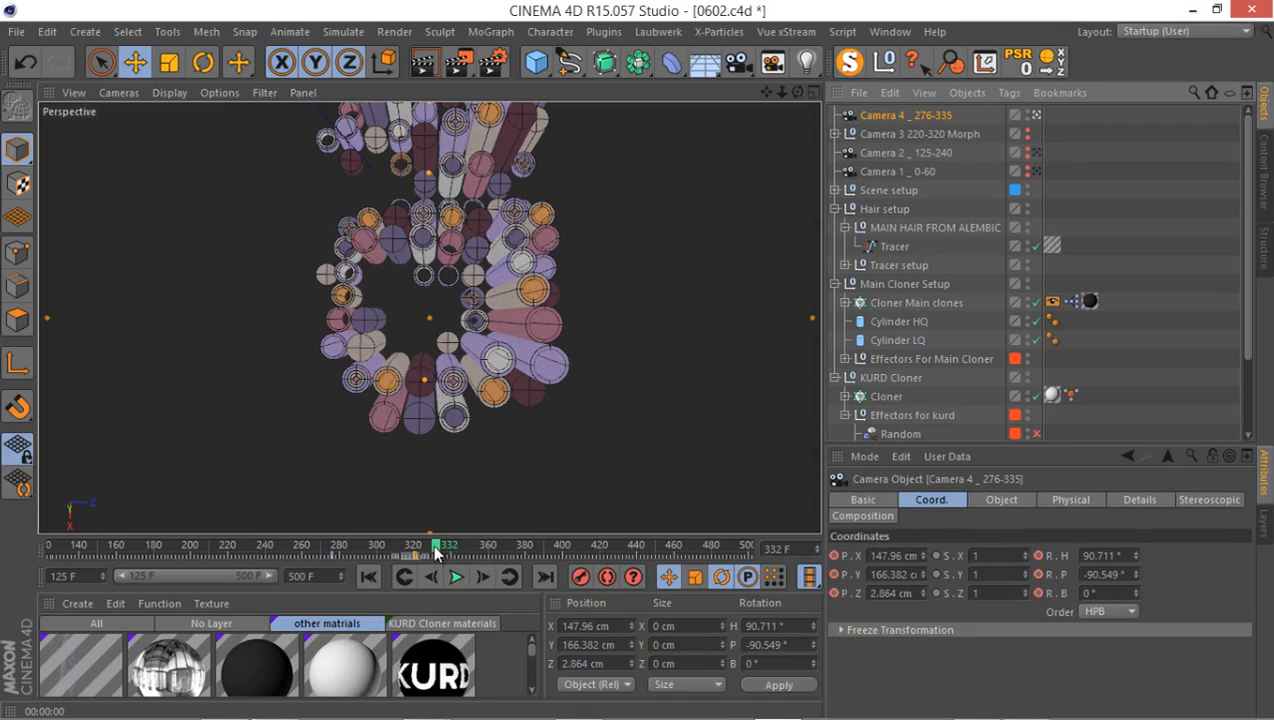
# Step: Go to frame 313, save the project as 0603.c4d, and orbit the editor camera out over the whole KURD clone field
pyautogui.moveTo(436, 553); pyautogui.dragTo(411, 543)
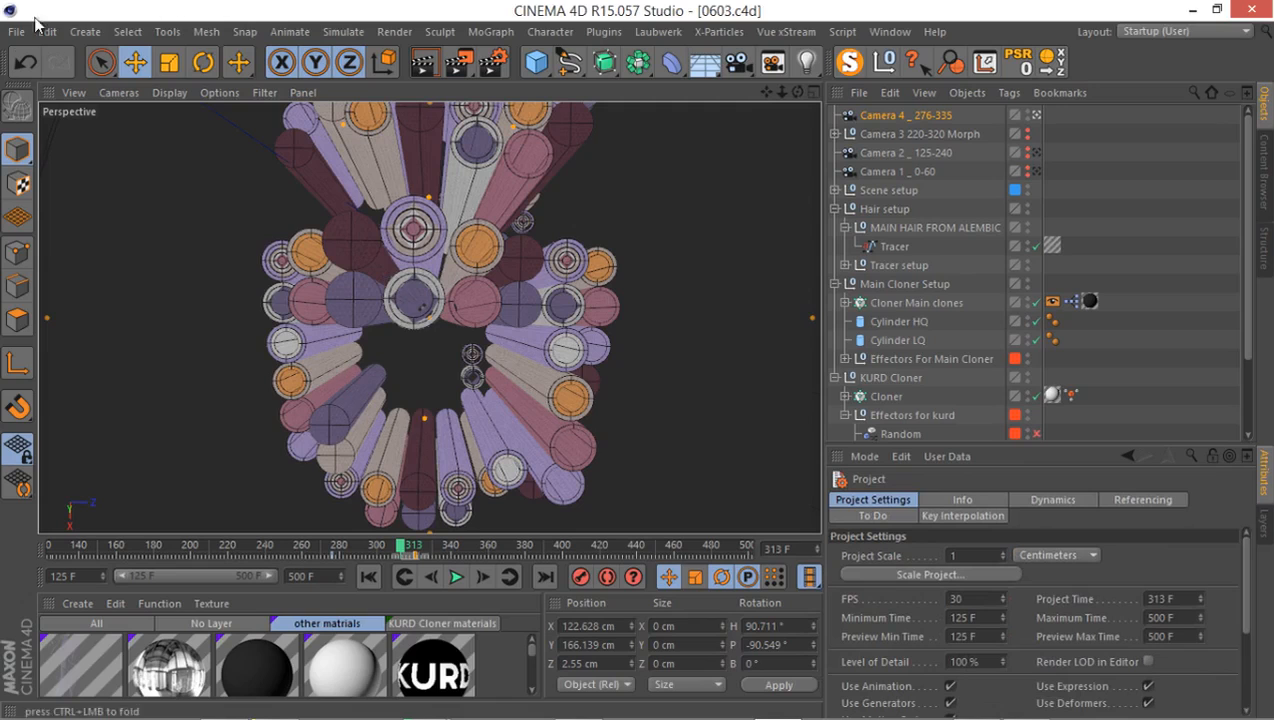
pyautogui.click(771, 62)
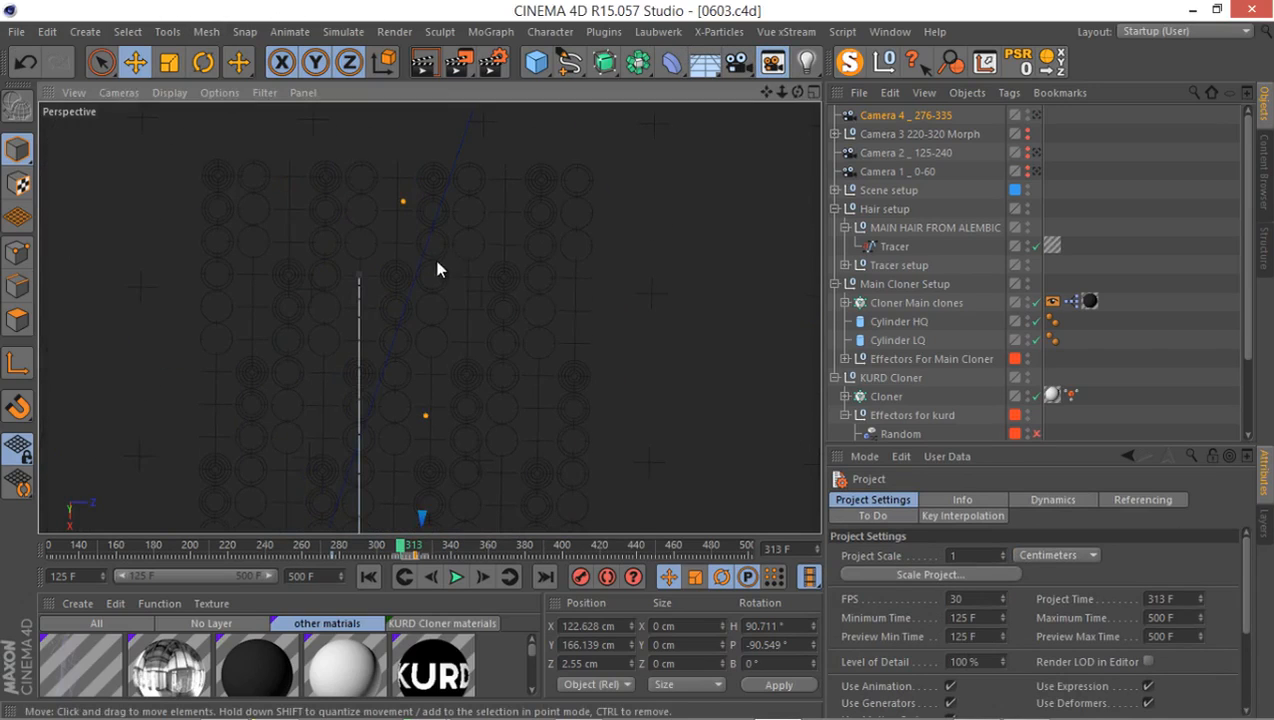
pyautogui.keyDown('alt'); pyautogui.moveTo(438, 267); pyautogui.dragTo(422, 320); pyautogui.keyUp('alt')
pyautogui.keyDown('alt'); pyautogui.moveTo(541, 295); pyautogui.dragTo(390, 383); pyautogui.keyUp('alt')
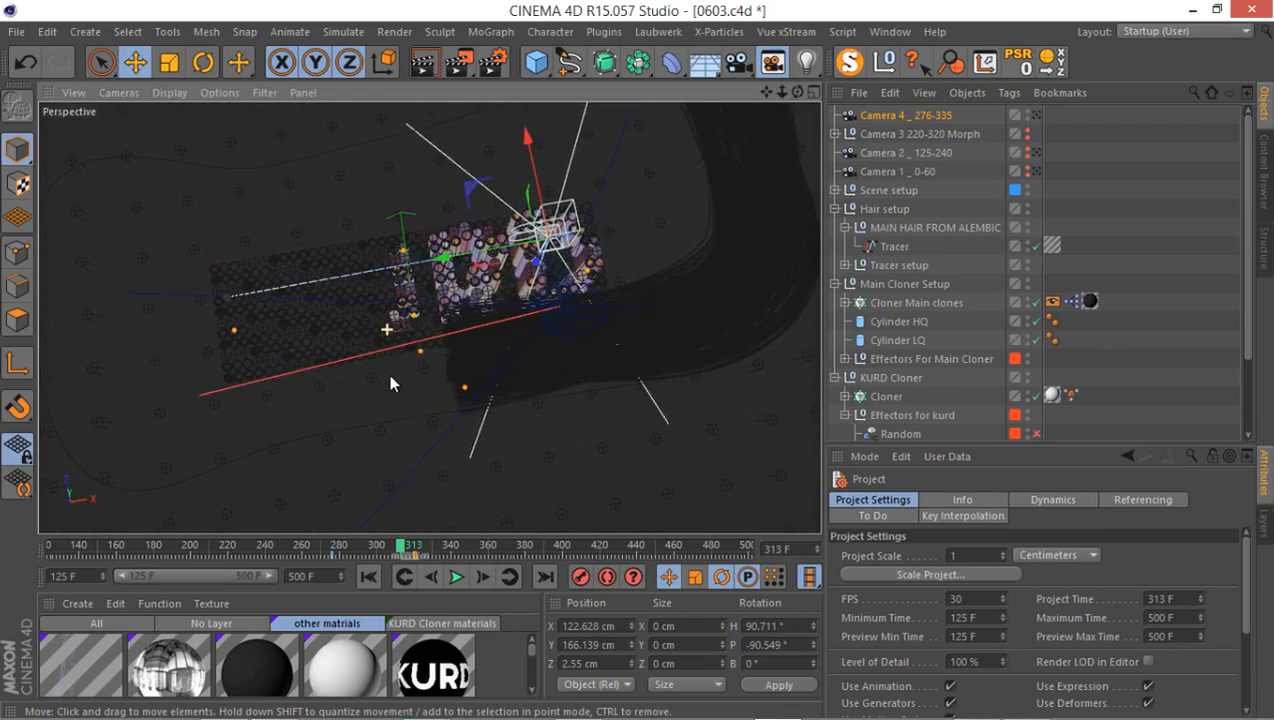
# Step: Go to frame 429, collapse the Hair setup and Main Cloner Setup groups, and select the KURD Cloner group
pyautogui.moveTo(400, 548); pyautogui.dragTo(600, 566)
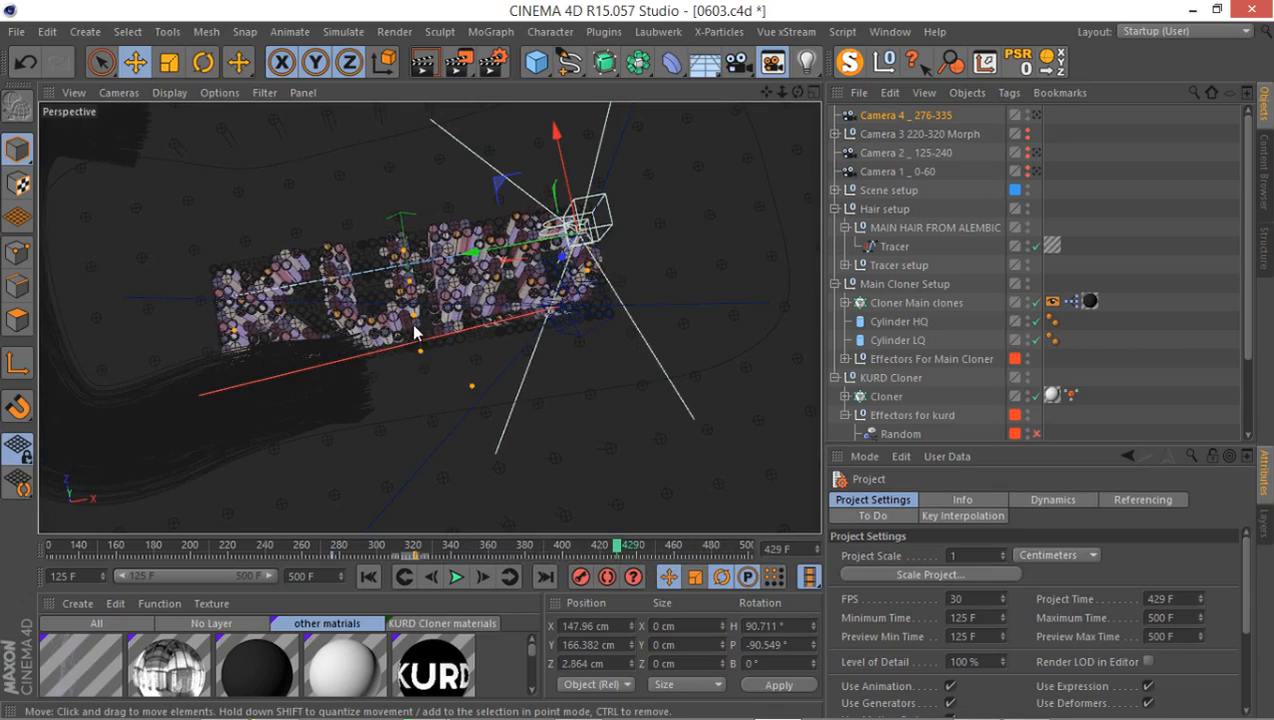
pyautogui.keyDown('alt'); pyautogui.moveTo(415, 333); pyautogui.dragTo(388, 300); pyautogui.keyUp('alt')
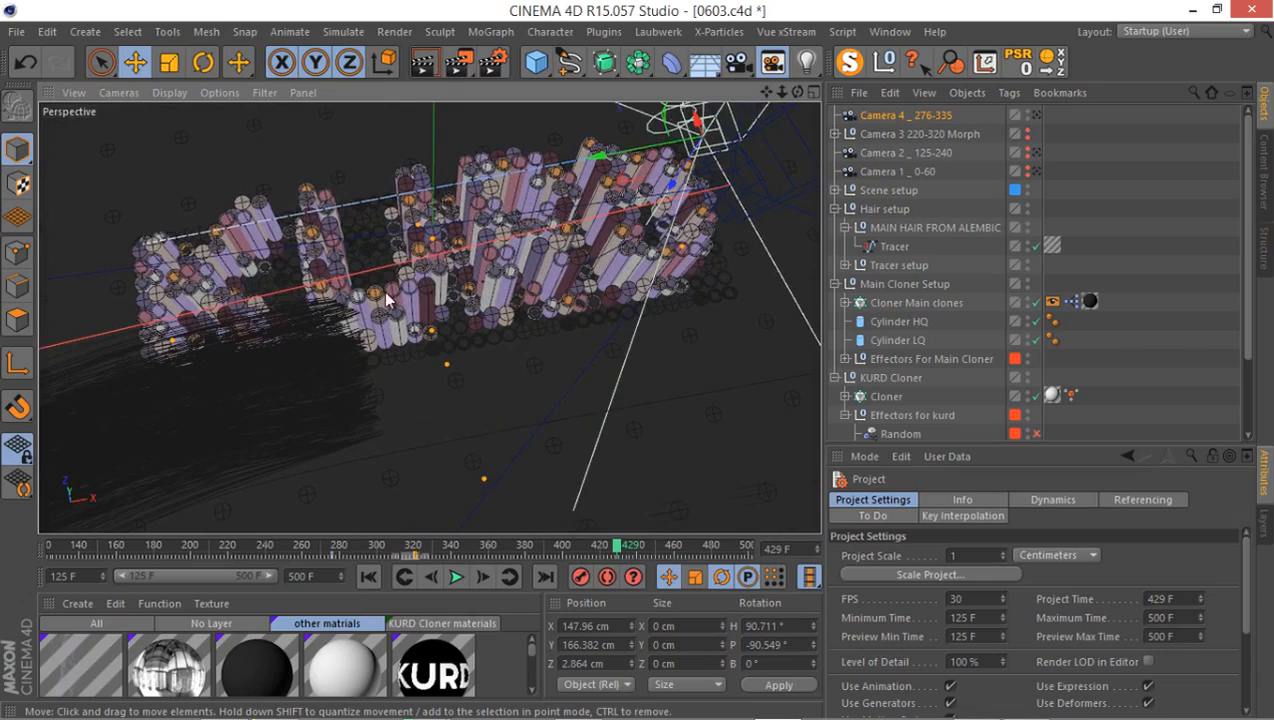
pyautogui.click(834, 208)
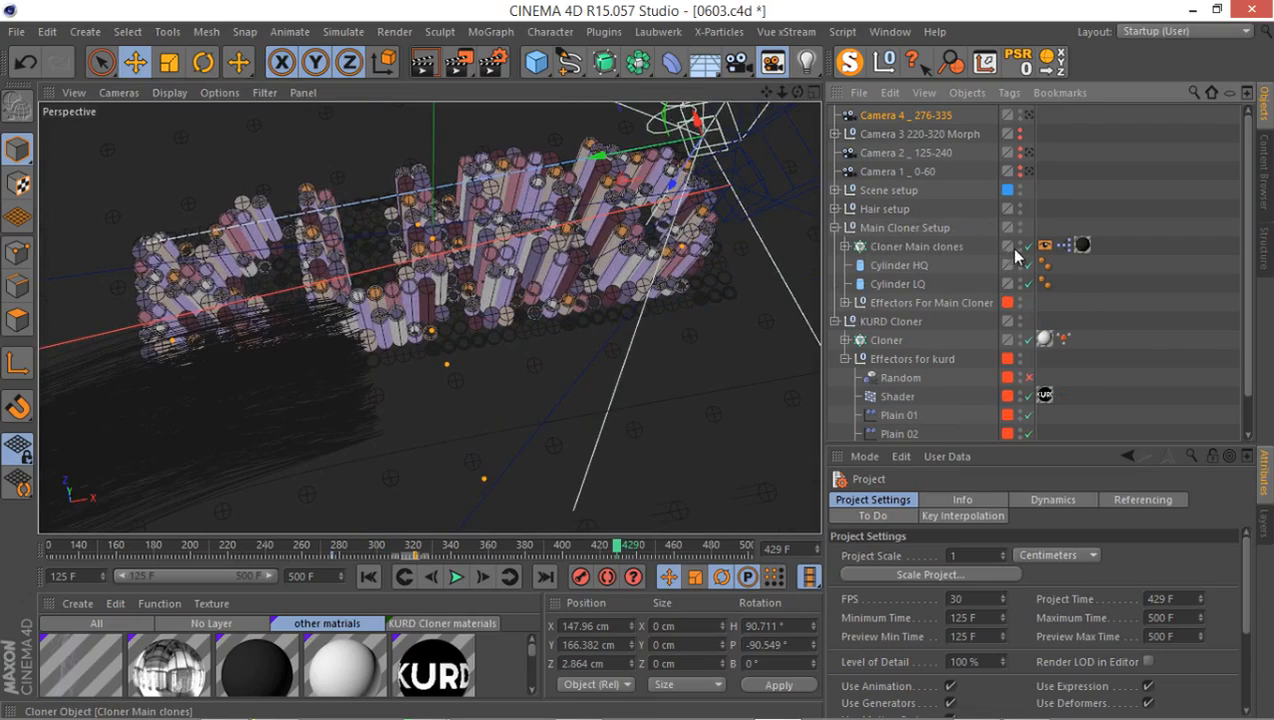
pyautogui.click(834, 227)
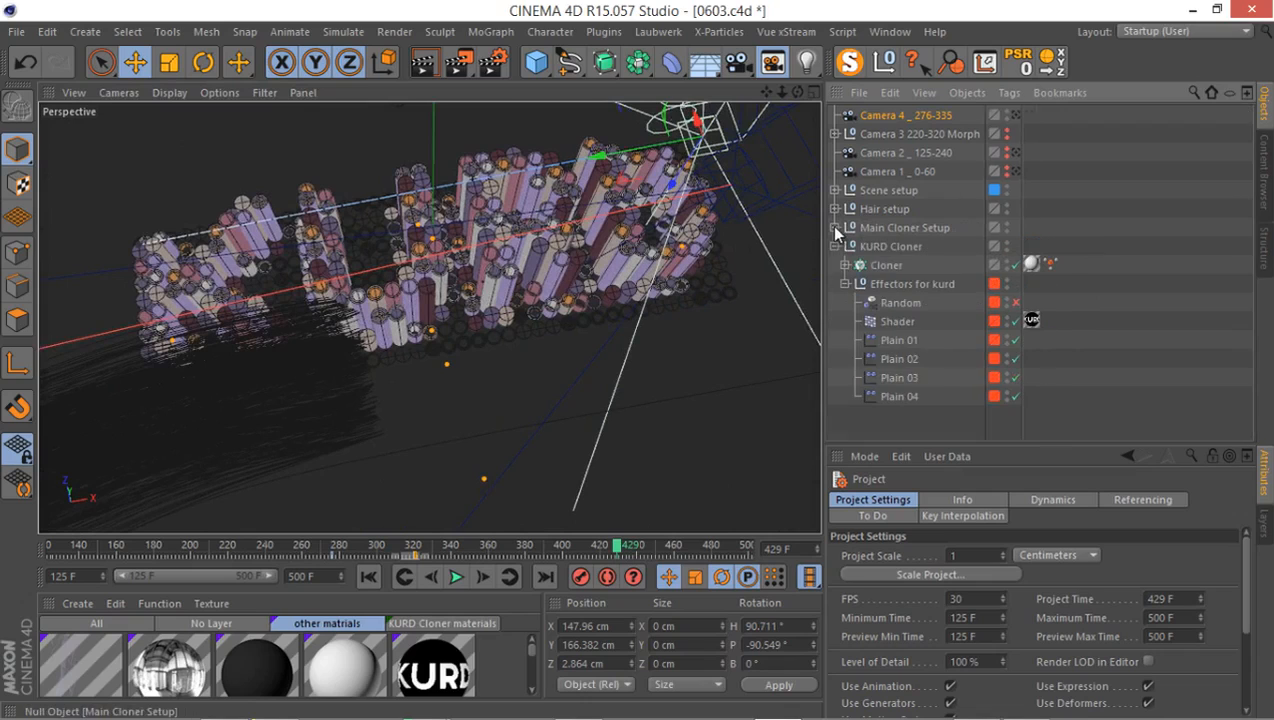
pyautogui.click(848, 246)
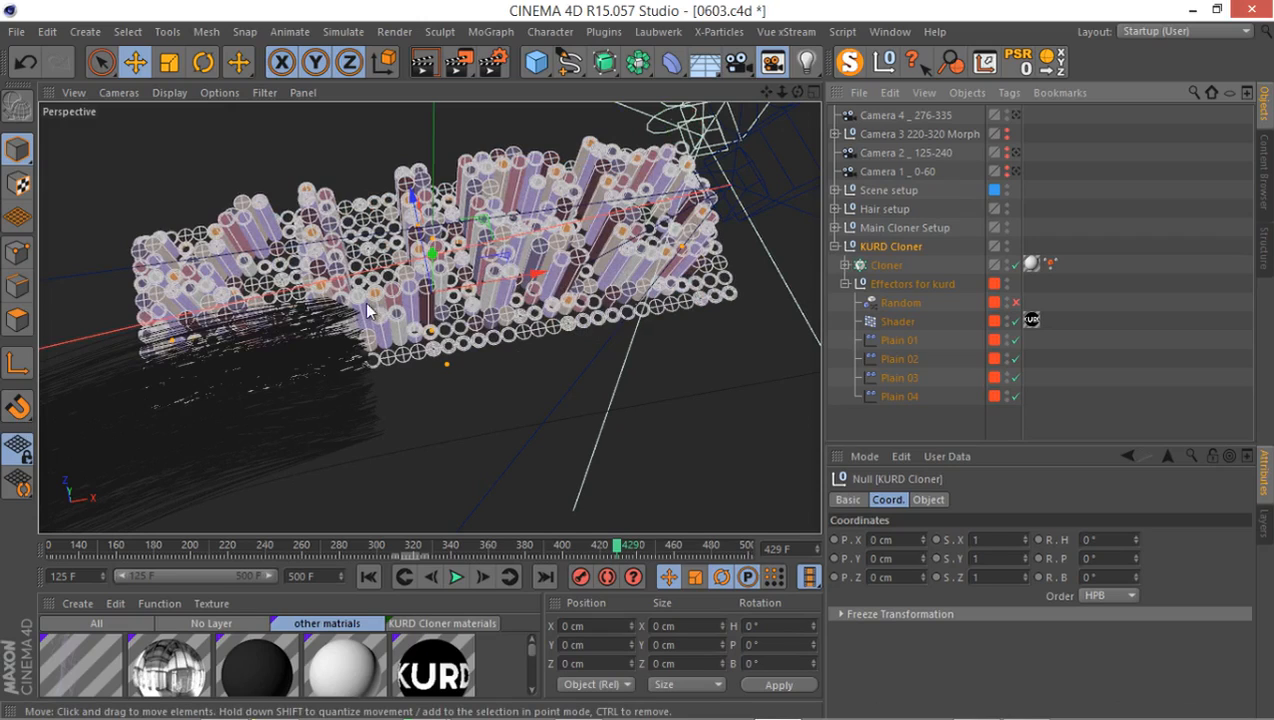
# Step: Hide the Tracer under MAIN HAIR FROM ALEMBIC in both the editor and the render, leaving the Scene setup group collapsed
pyautogui.click(835, 190)
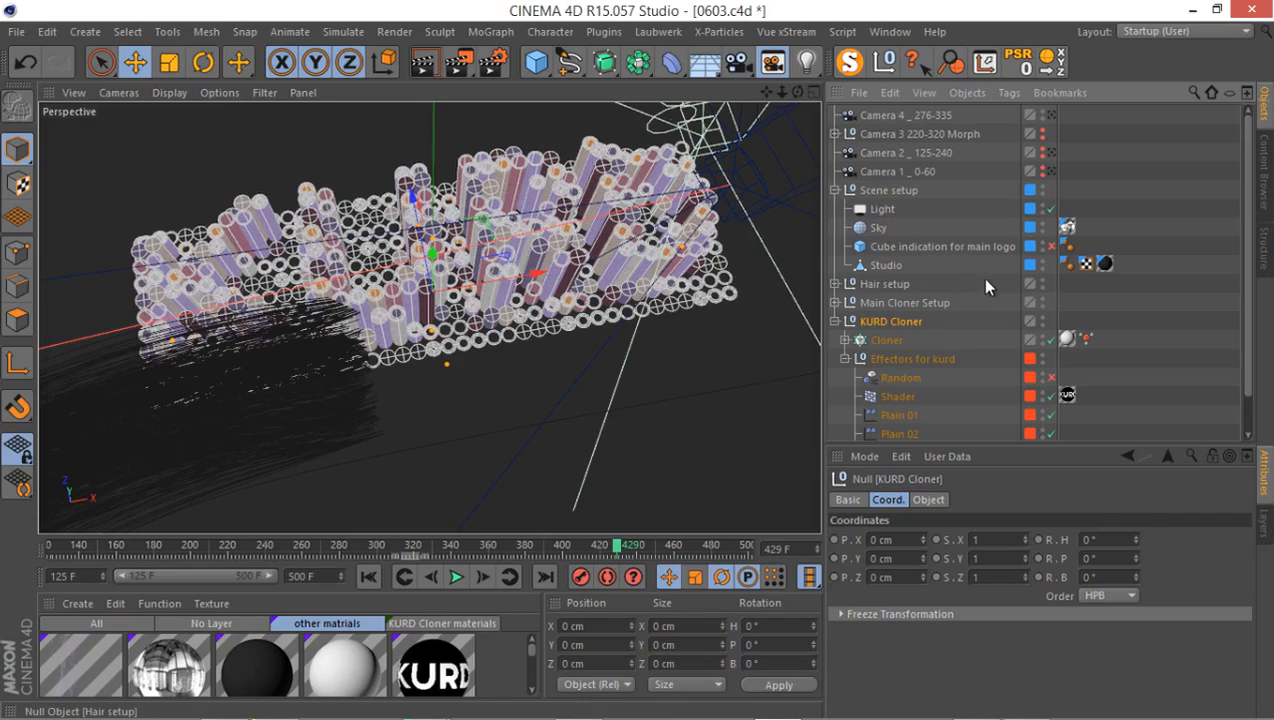
pyautogui.click(846, 191)
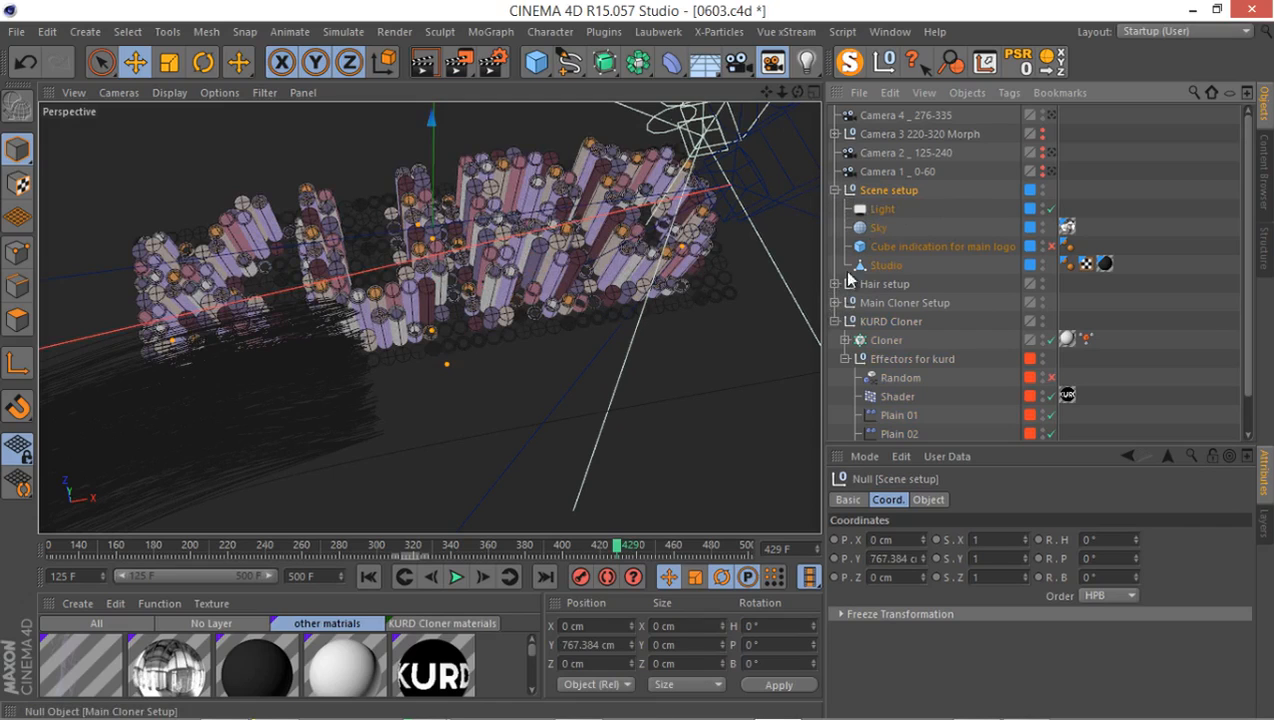
pyautogui.click(836, 191)
pyautogui.click(836, 191)
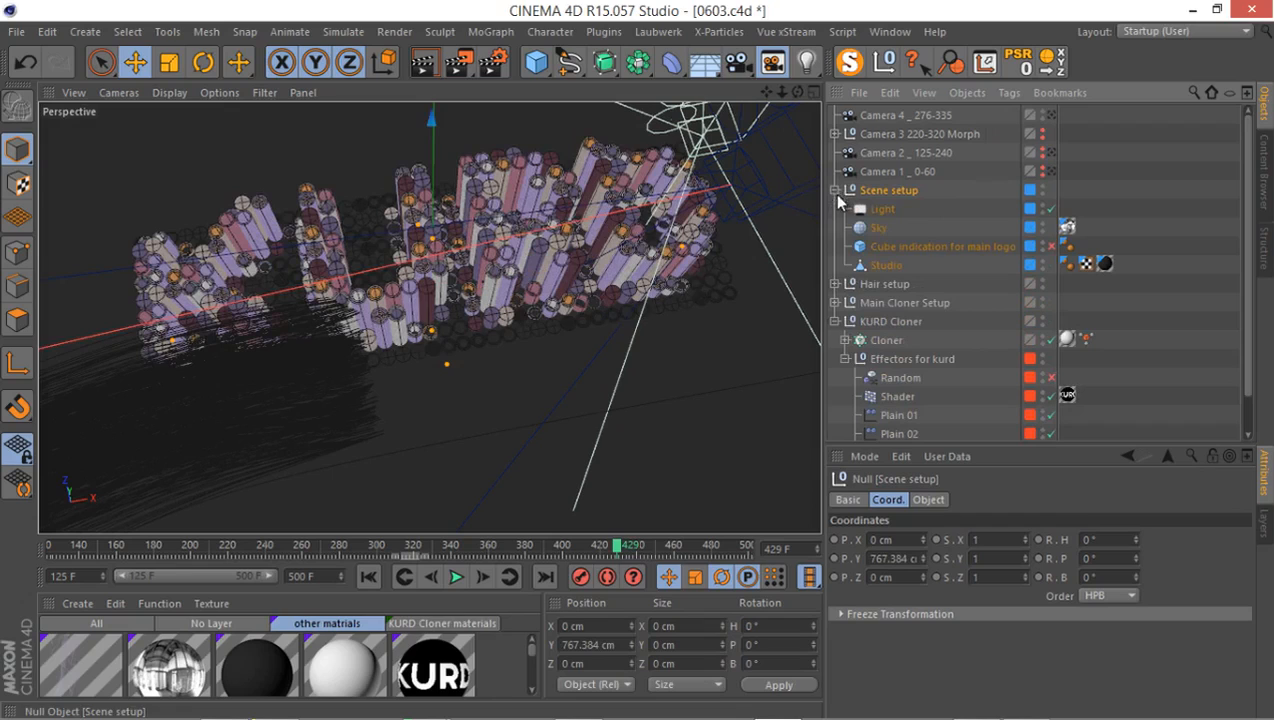
pyautogui.click(836, 284)
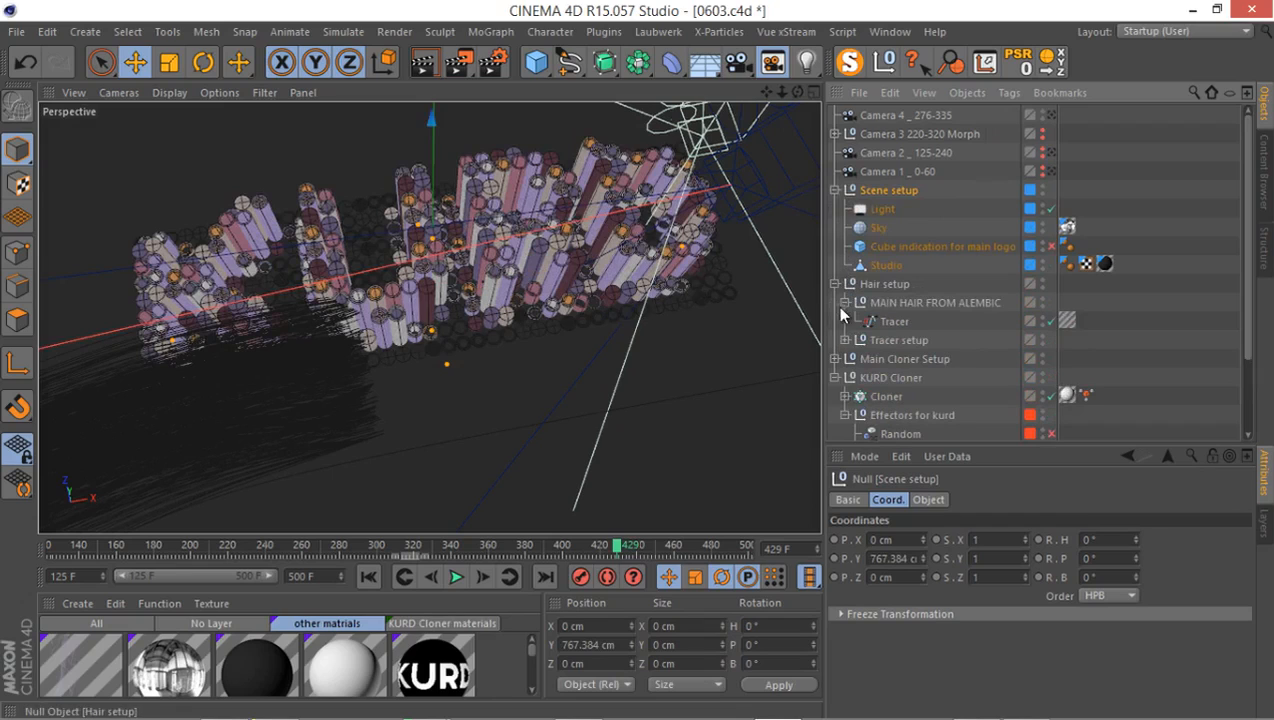
pyautogui.click(1043, 317)
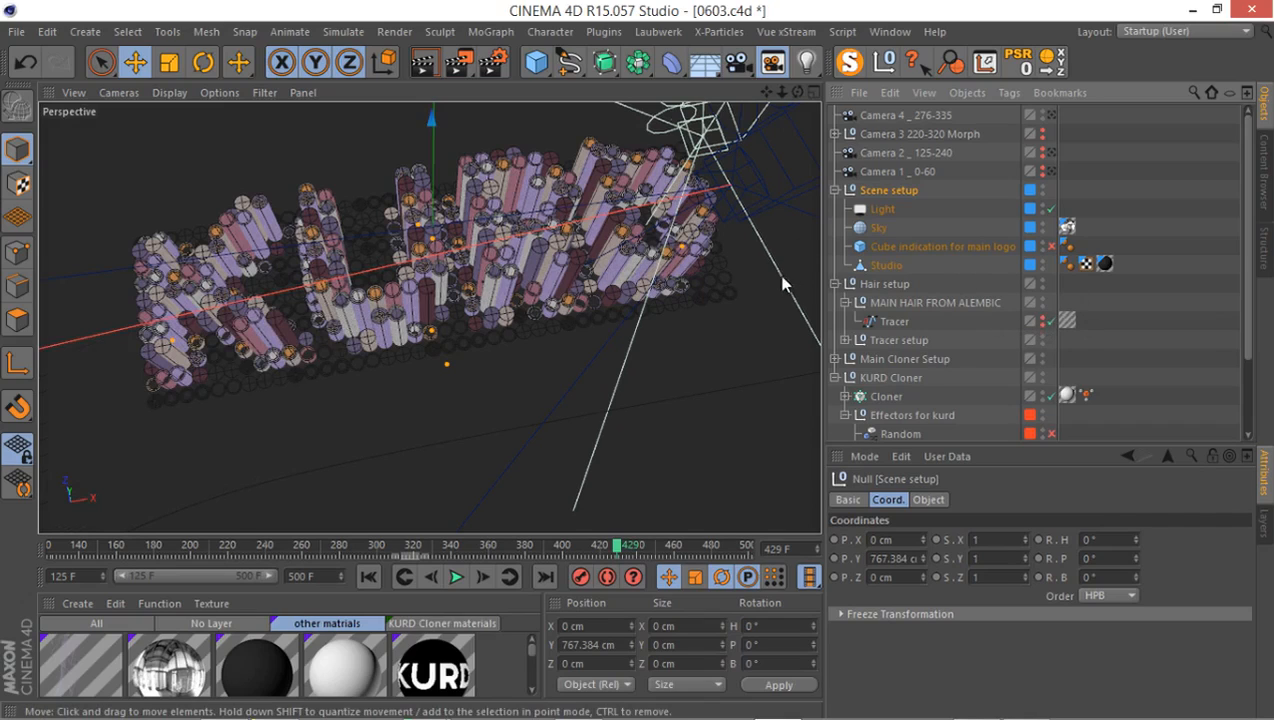
pyautogui.keyDown('alt'); pyautogui.moveTo(441, 253); pyautogui.dragTo(402, 337, button='right'); pyautogui.keyUp('alt')
pyautogui.keyDown('alt'); pyautogui.moveTo(348, 290); pyautogui.dragTo(355, 330); pyautogui.keyUp('alt')
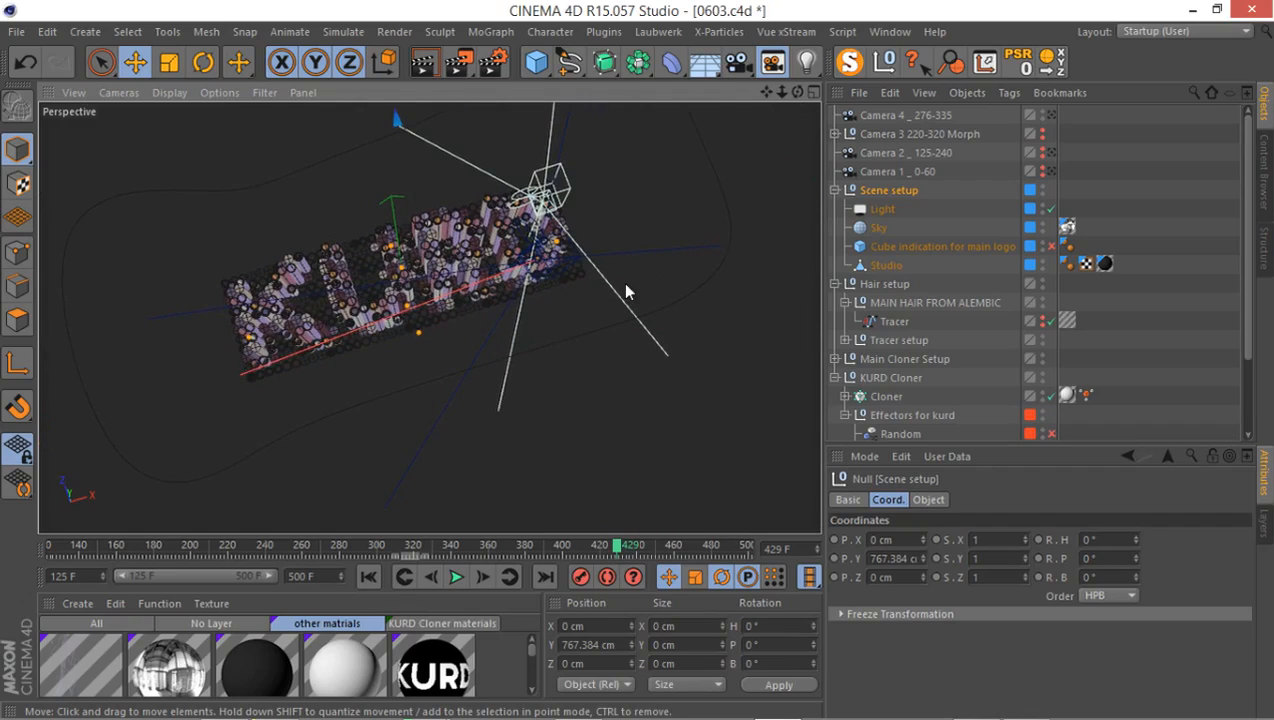
pyautogui.click(835, 190)
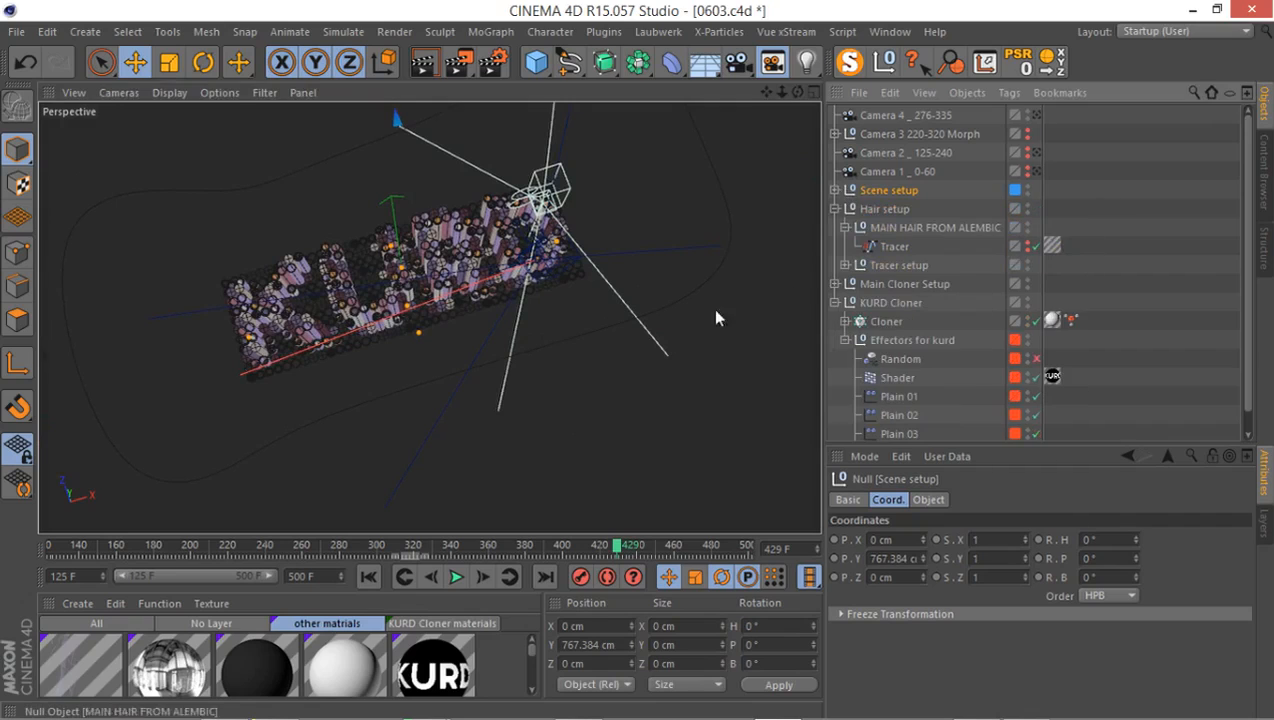
# Step: Go to frame 448, add a new camera from the current view and name it Camera 350
pyautogui.moveTo(505, 545); pyautogui.dragTo(655, 556)
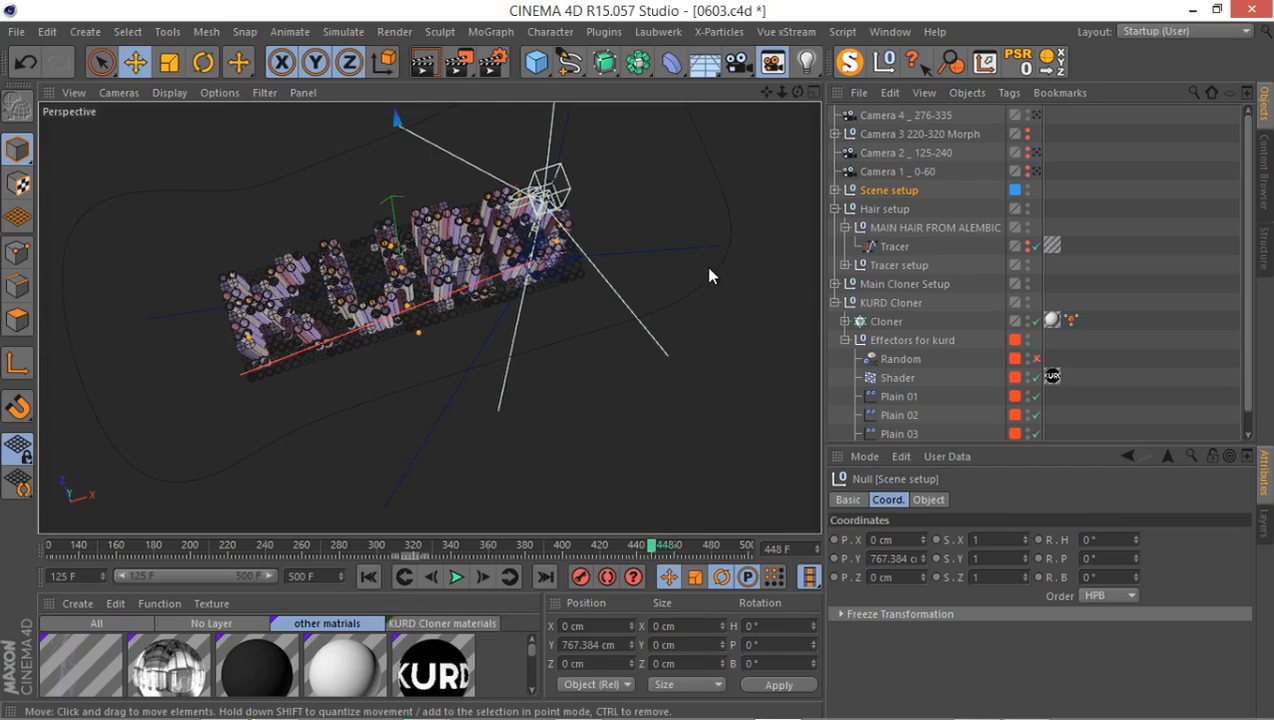
pyautogui.click(740, 68)
pyautogui.doubleClick(895, 115)
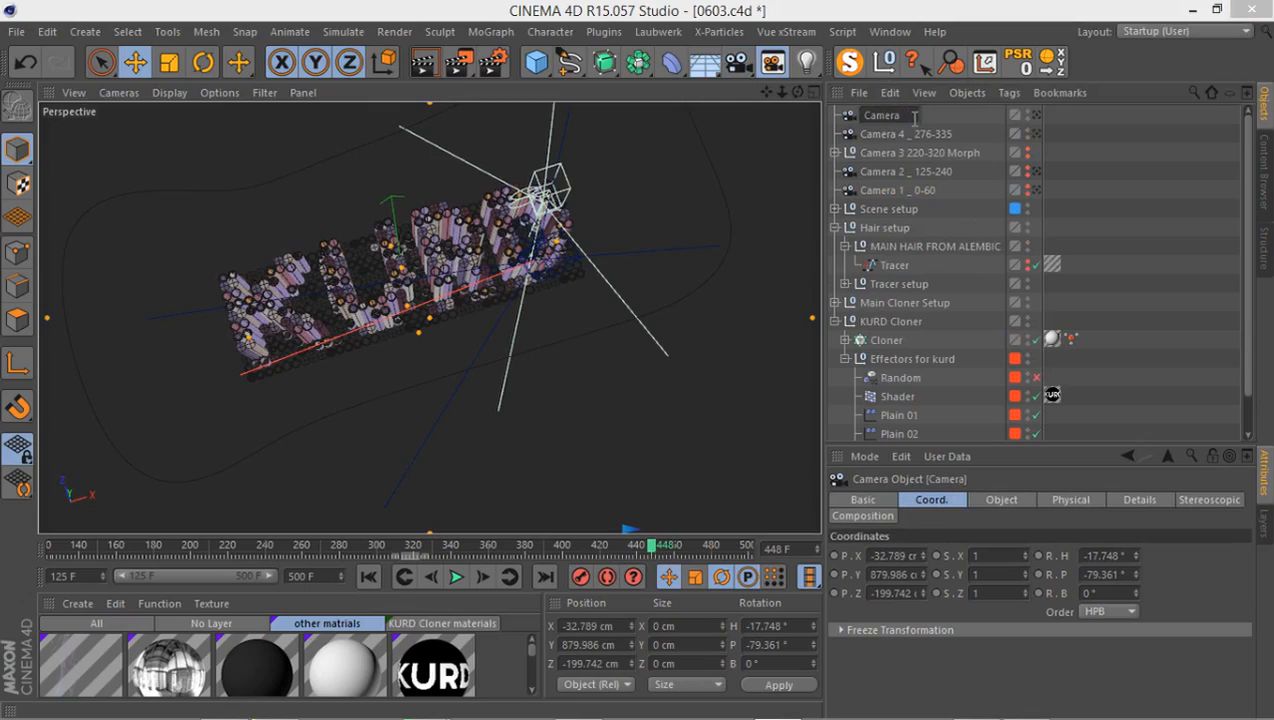
pyautogui.write('350')
pyautogui.press('Return')
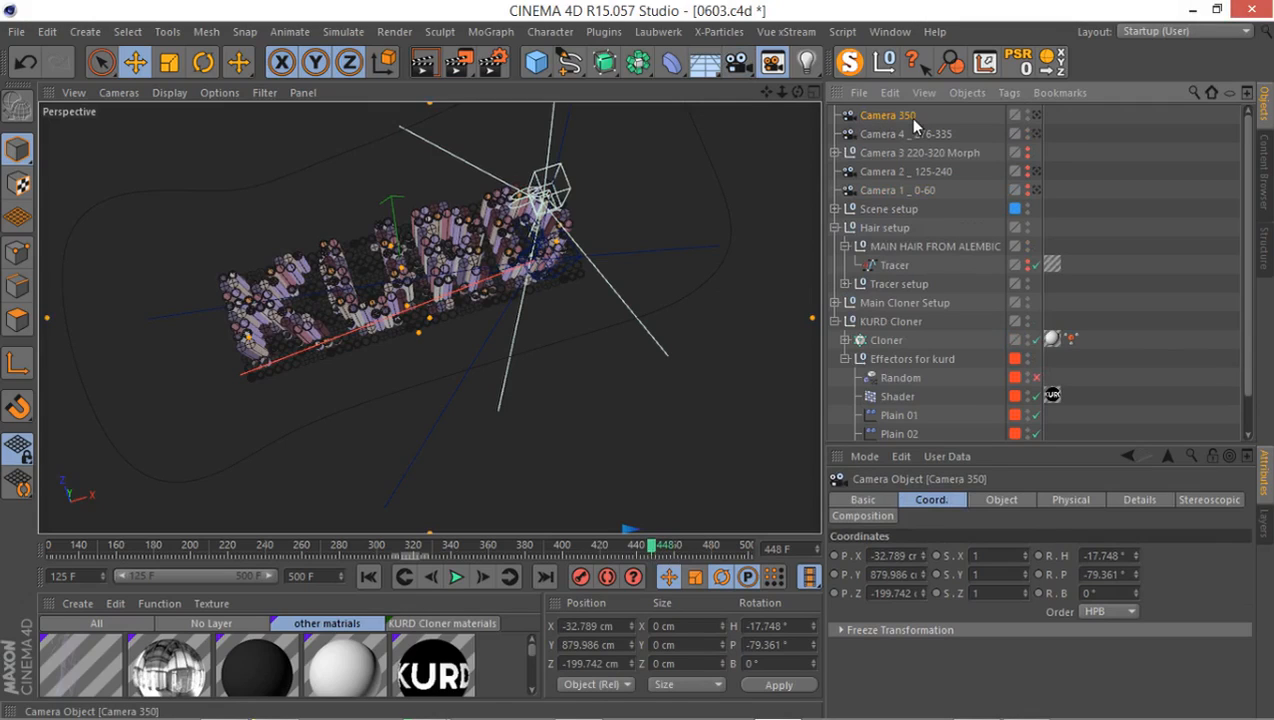
# Step: Add a second camera from the same view and name it Camera 450
pyautogui.click(739, 66)
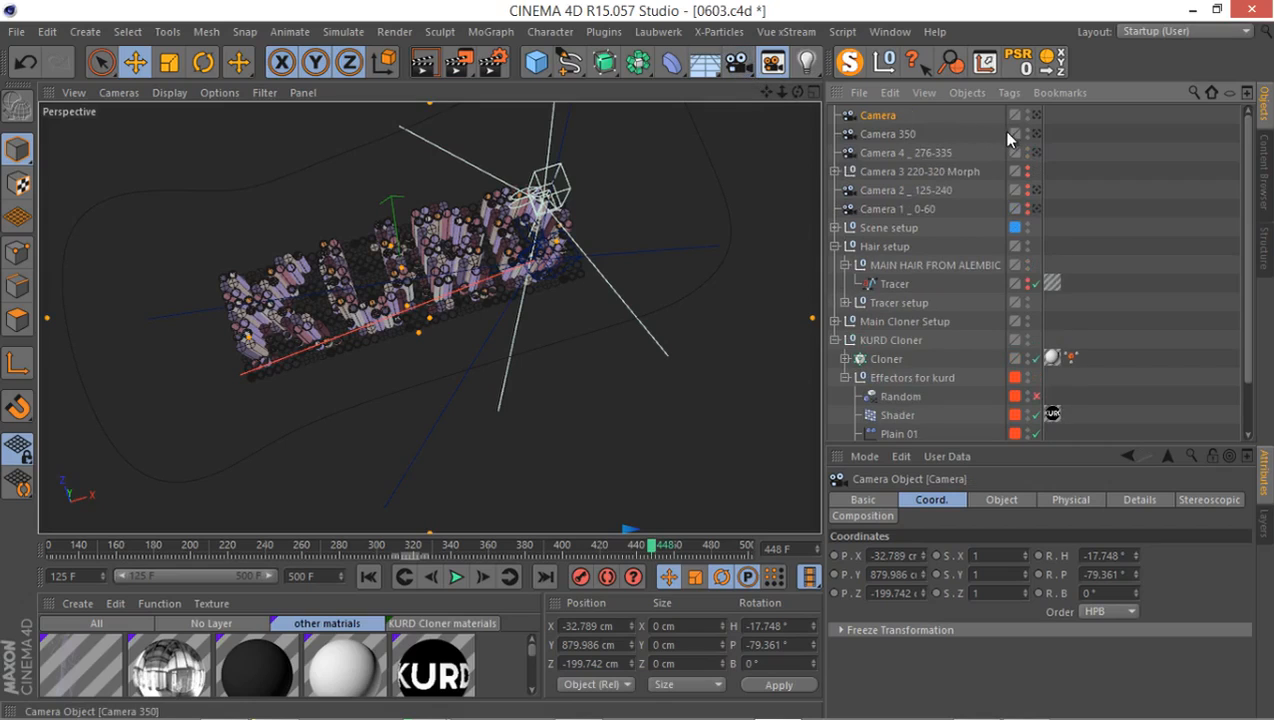
pyautogui.doubleClick(888, 115)
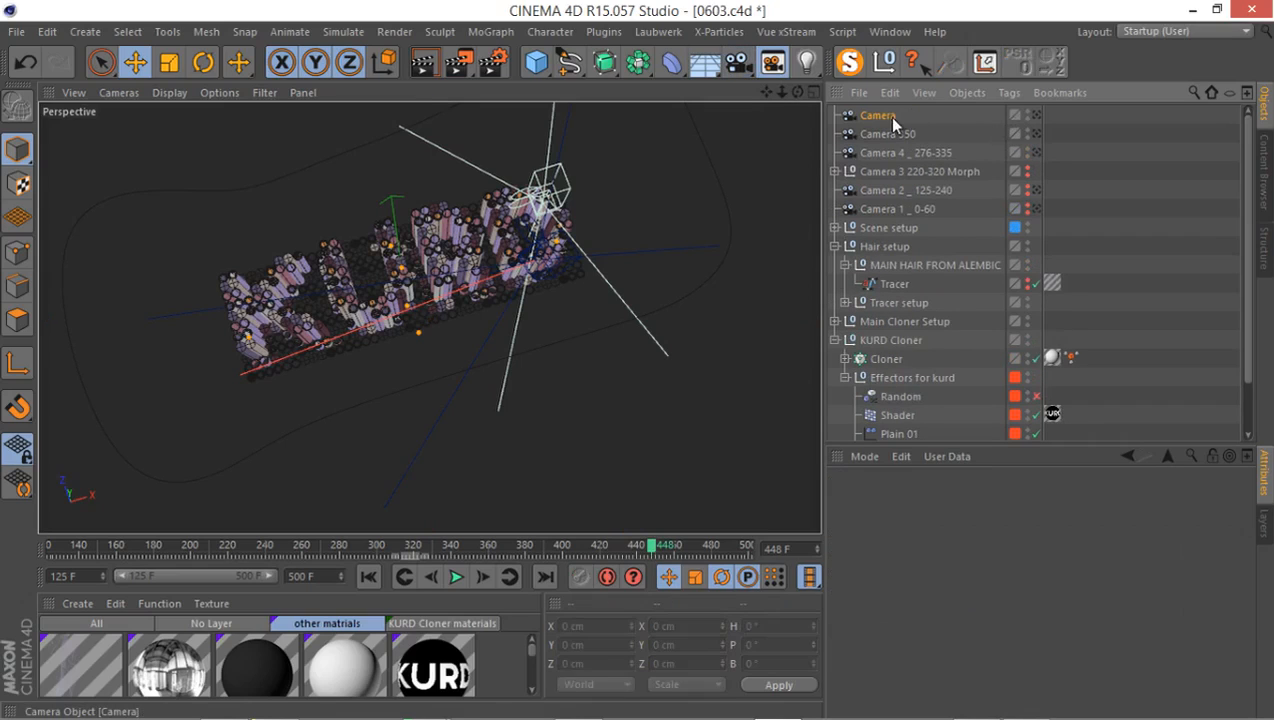
pyautogui.write('450')
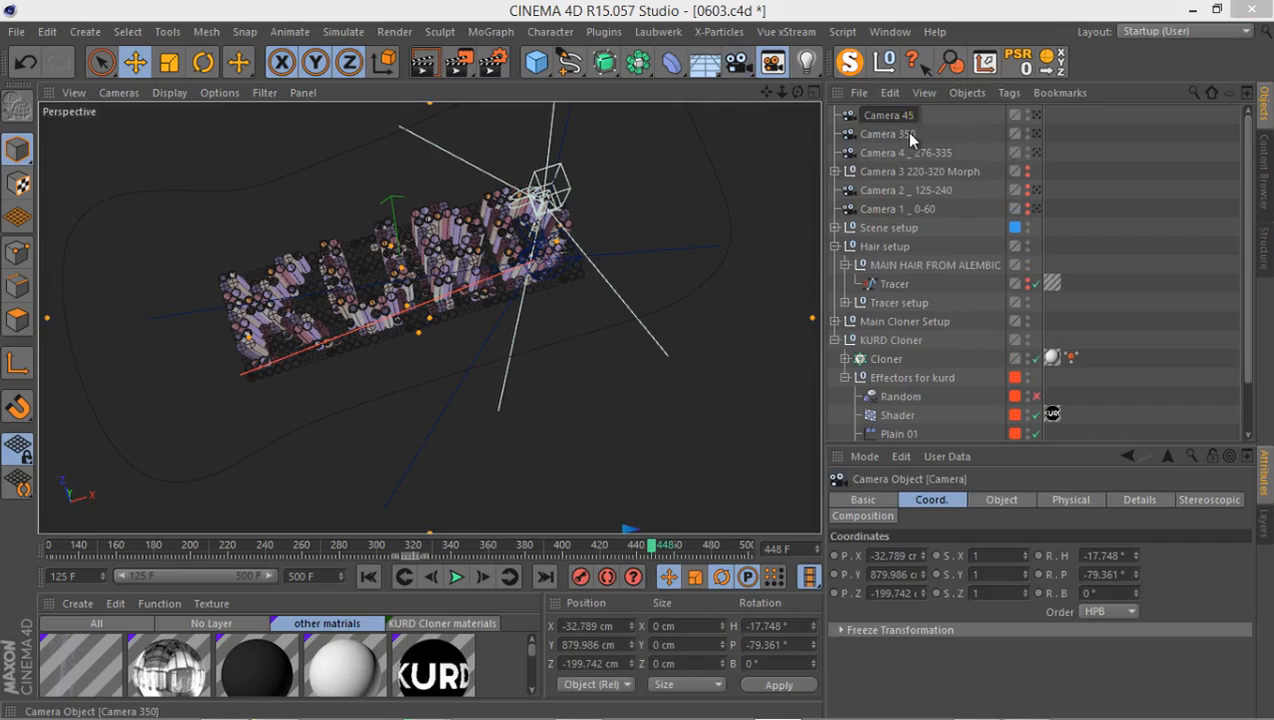
pyautogui.press('Return')
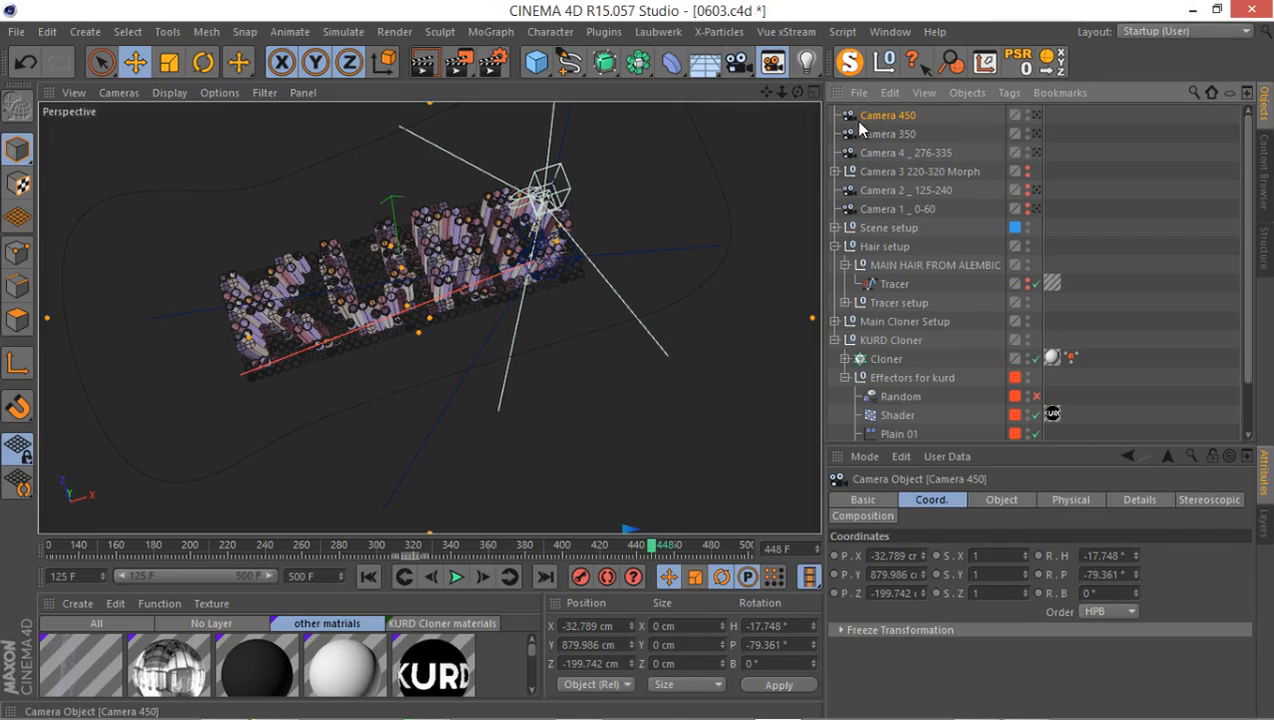
# Step: Point Camera 450 straight down by setting its pitch rotation to -90° and its heading to 0°
pyautogui.keyDown('alt'); pyautogui.moveTo(513, 207); pyautogui.dragTo(472, 296); pyautogui.keyUp('alt')
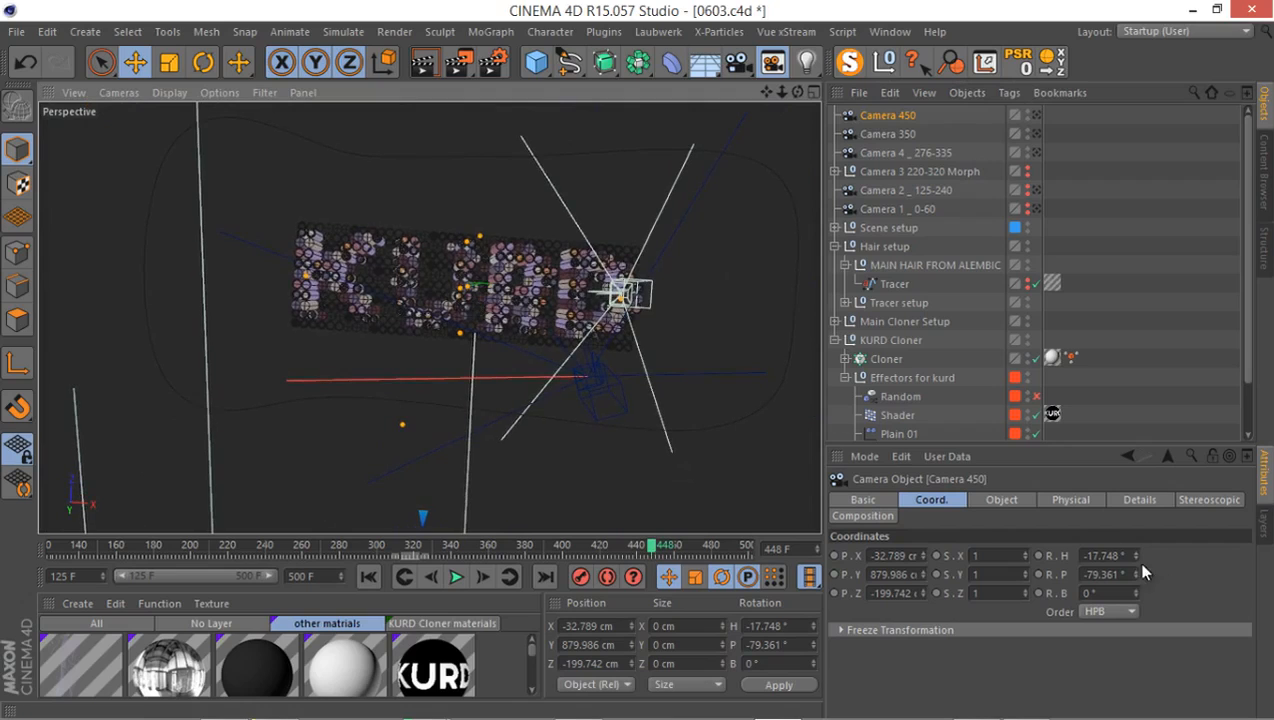
pyautogui.moveTo(1084, 448); pyautogui.dragTo(1102, 370)
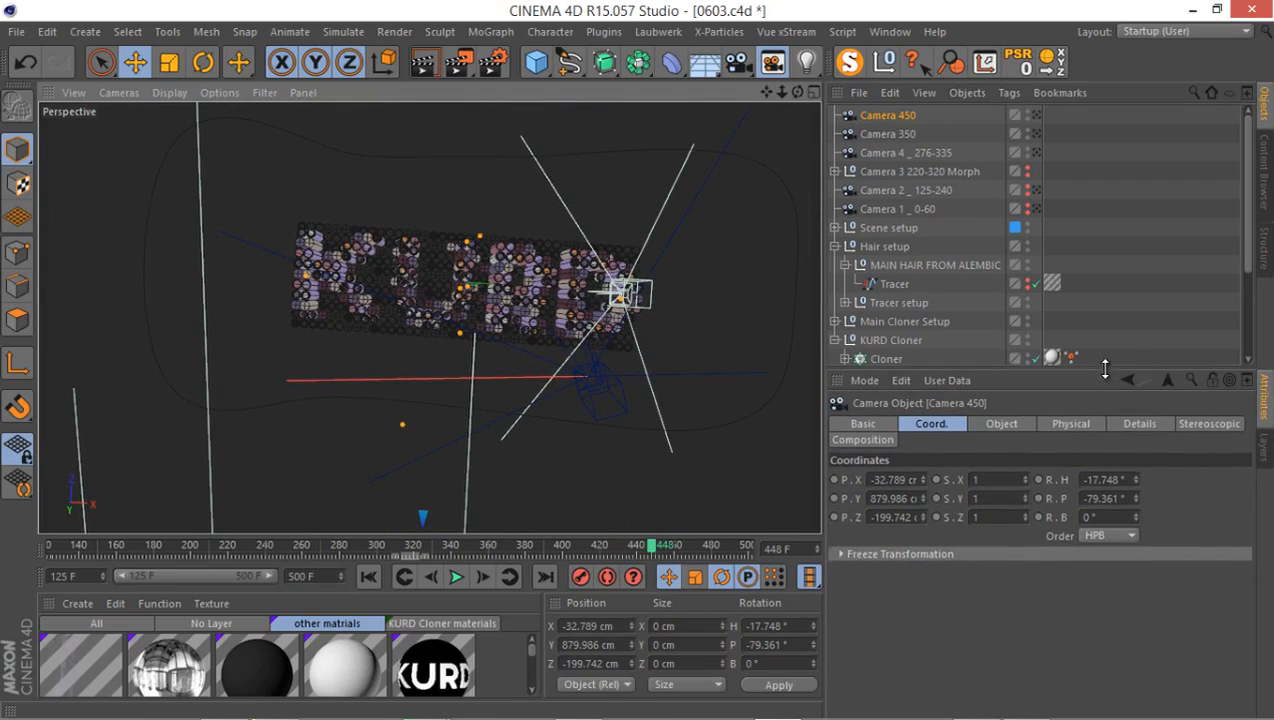
pyautogui.click(1110, 498)
pyautogui.press('BackSpace')
pyautogui.write('-')
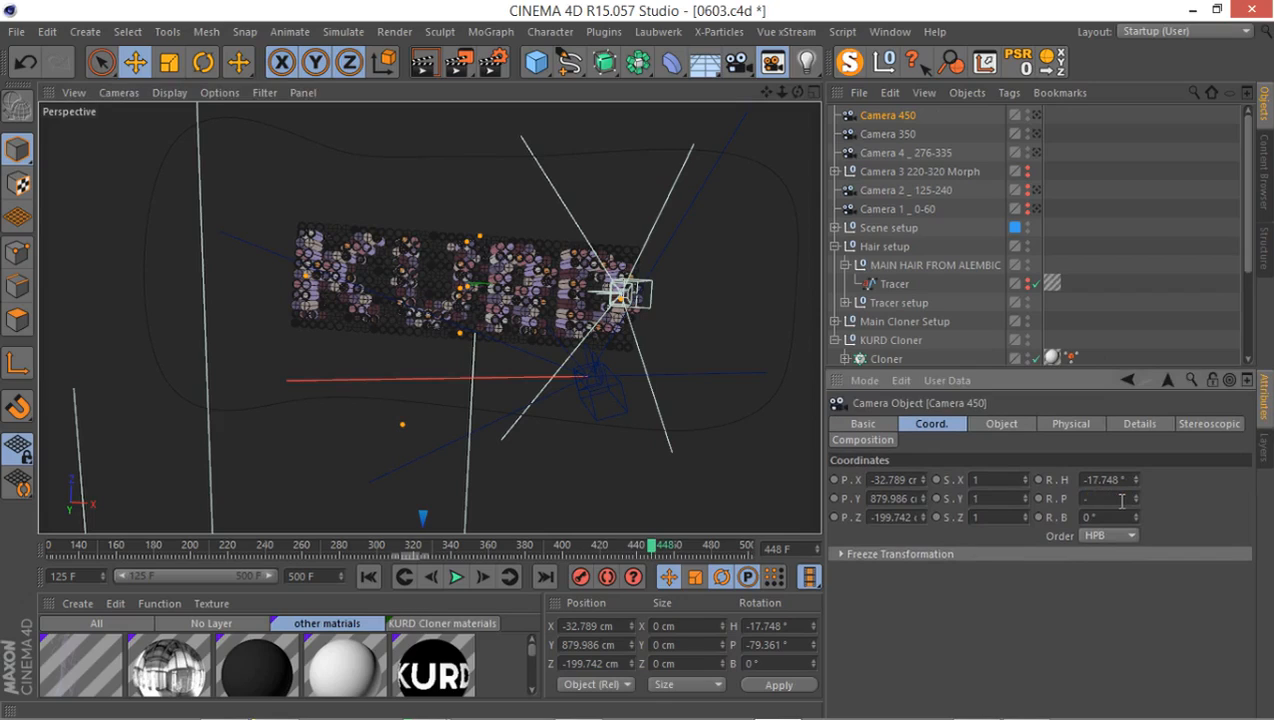
pyautogui.write('90')
pyautogui.press('Return')
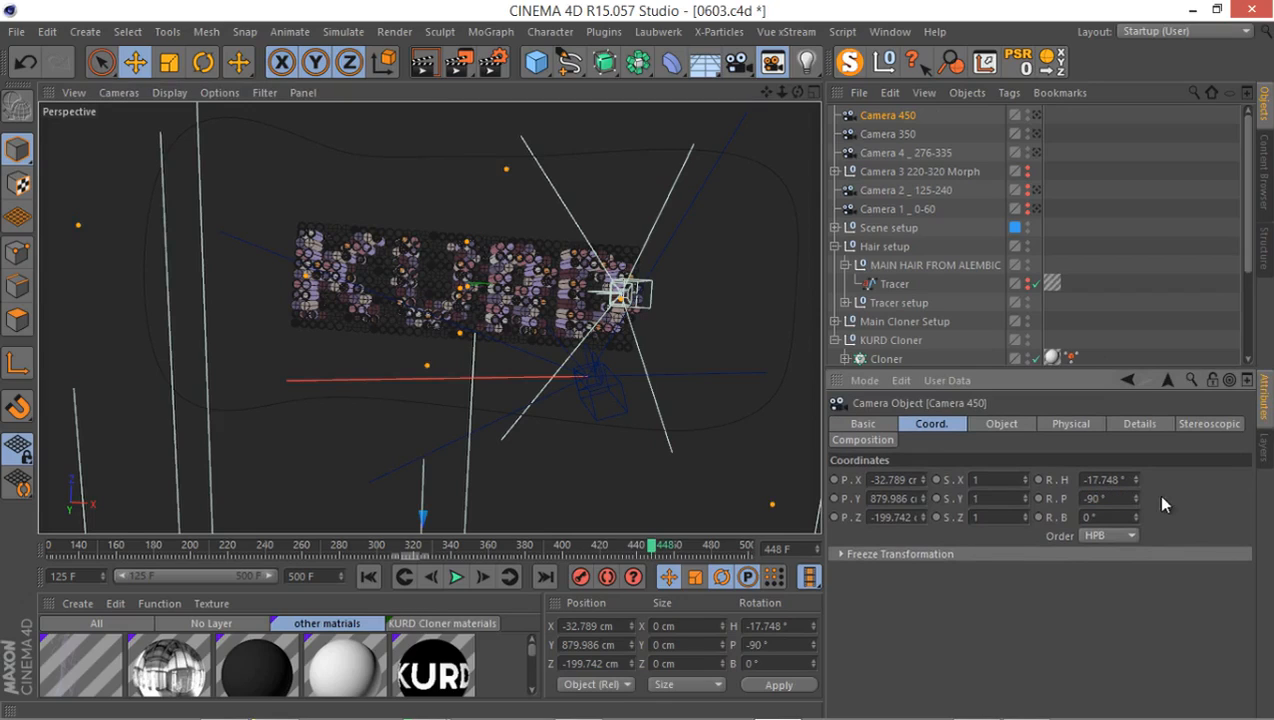
pyautogui.doubleClick(1112, 479)
pyautogui.write('0')
pyautogui.press('Return')
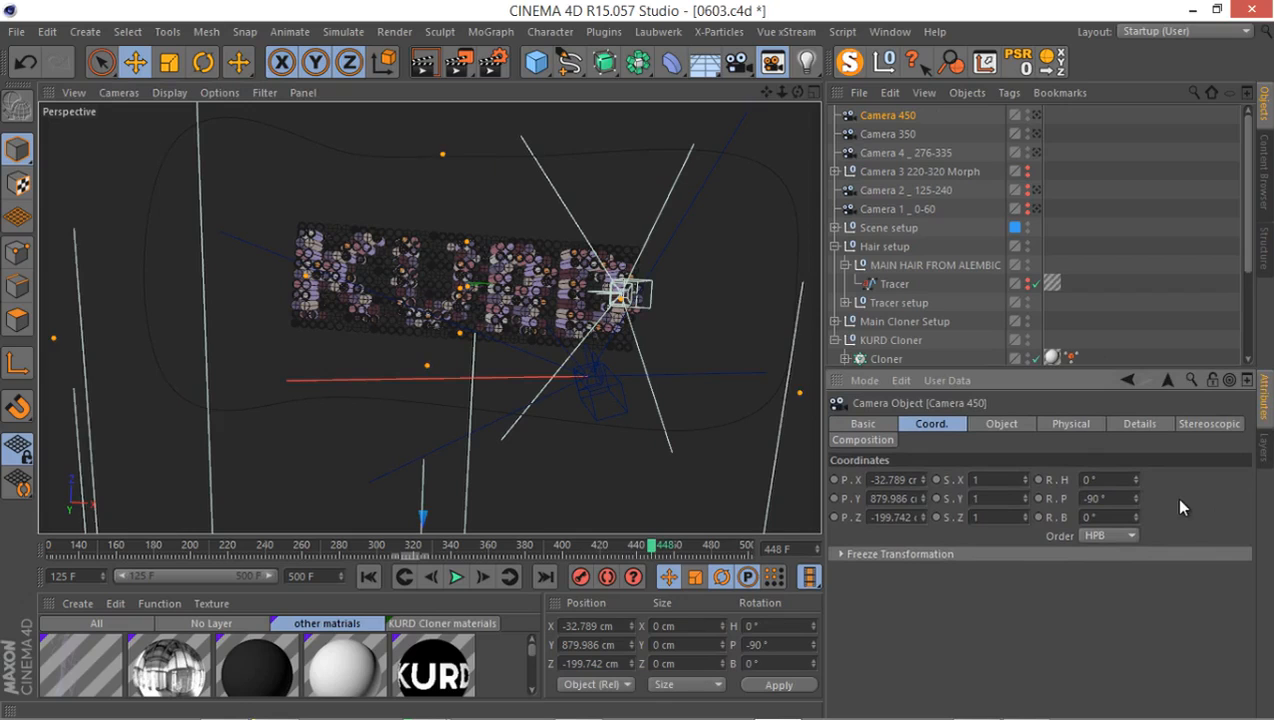
# Step: Look through Camera 450 and set its X and Z positions to 0 cm
pyautogui.click(1037, 116)
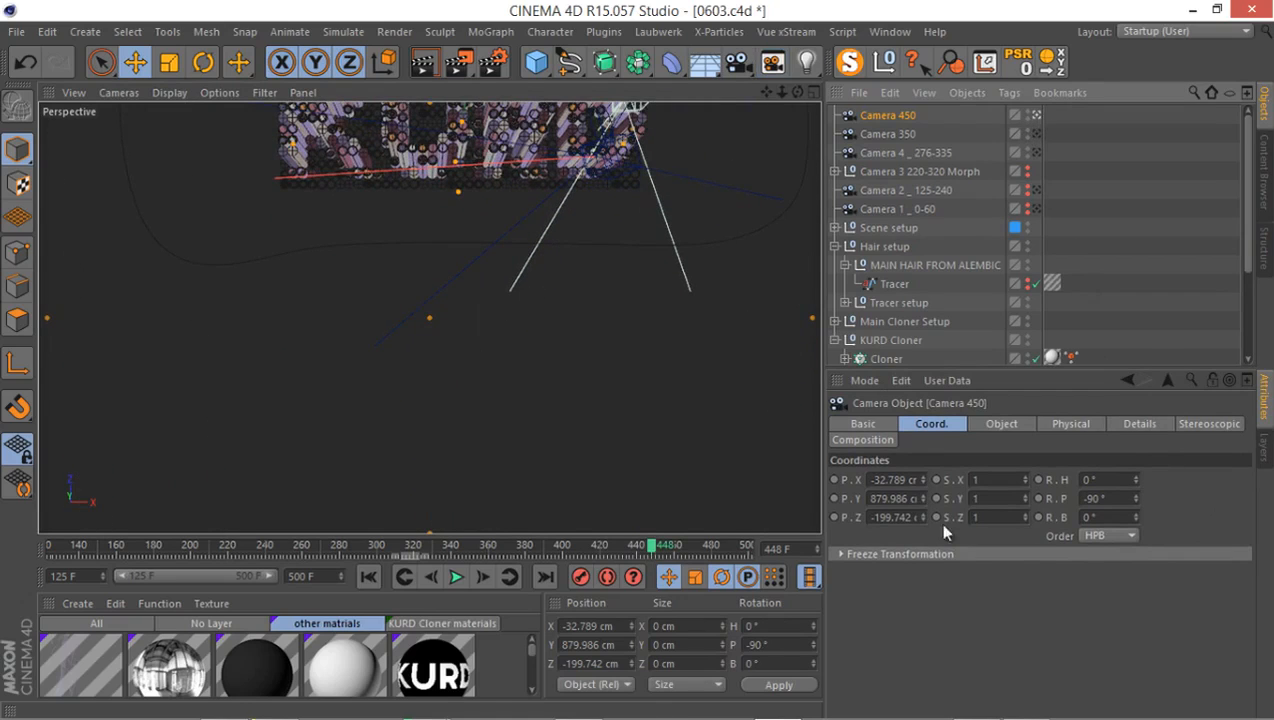
pyautogui.doubleClick(897, 480)
pyautogui.write('0')
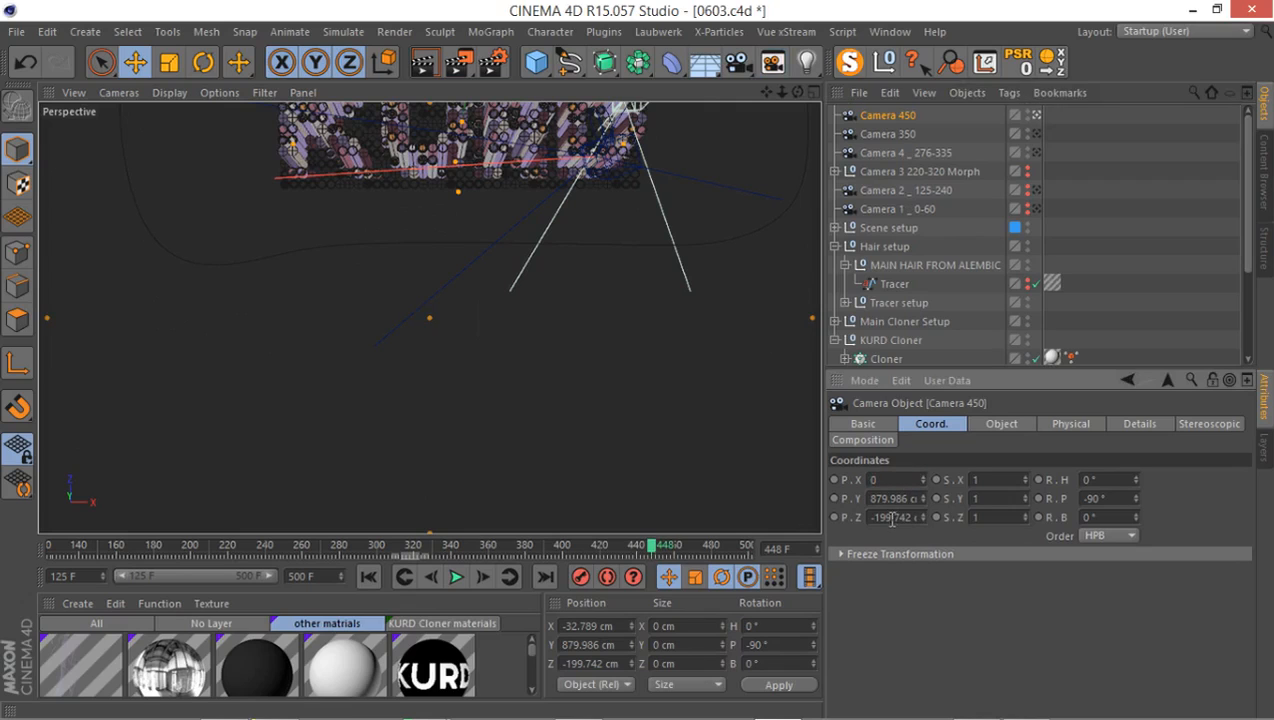
pyautogui.doubleClick(893, 517)
pyautogui.write('0')
pyautogui.press('Return')
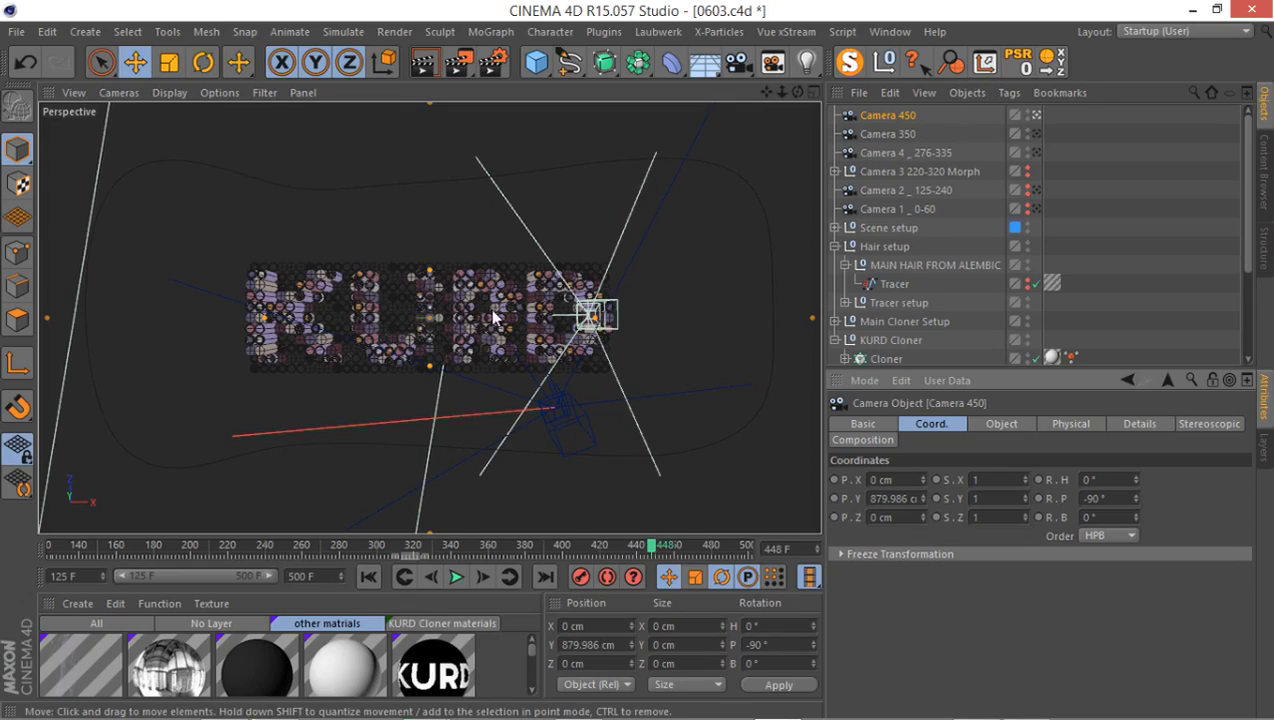
# Step: Preview-render the Camera 450 view at frame 448, then scrub to frame 500 and back to frame 403
pyautogui.click(421, 66)
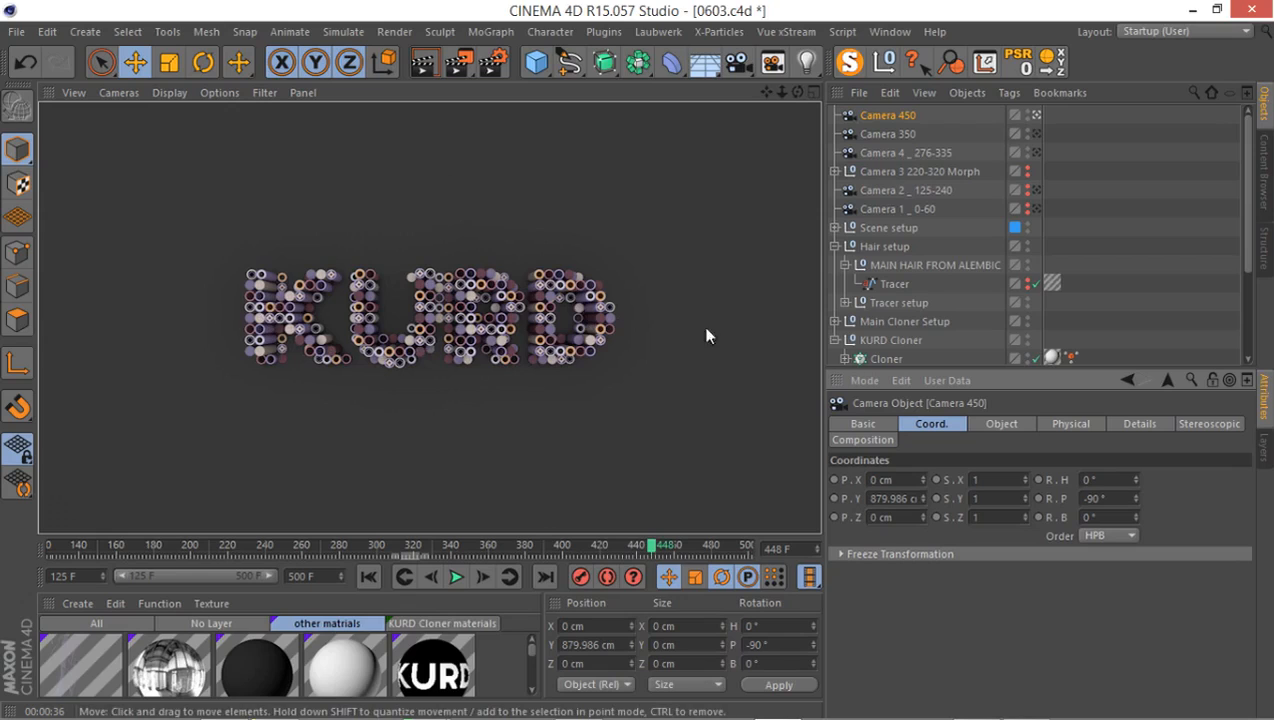
pyautogui.moveTo(651, 545); pyautogui.dragTo(790, 540)
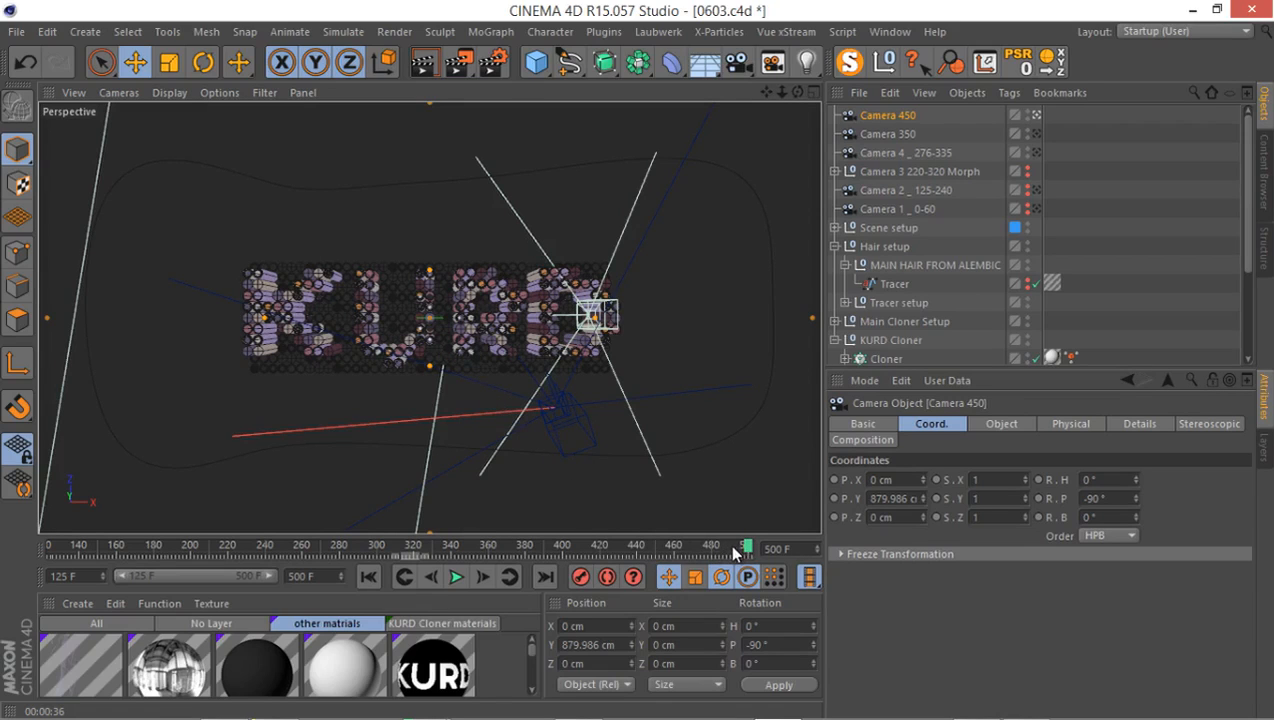
pyautogui.moveTo(740, 548); pyautogui.dragTo(568, 556)
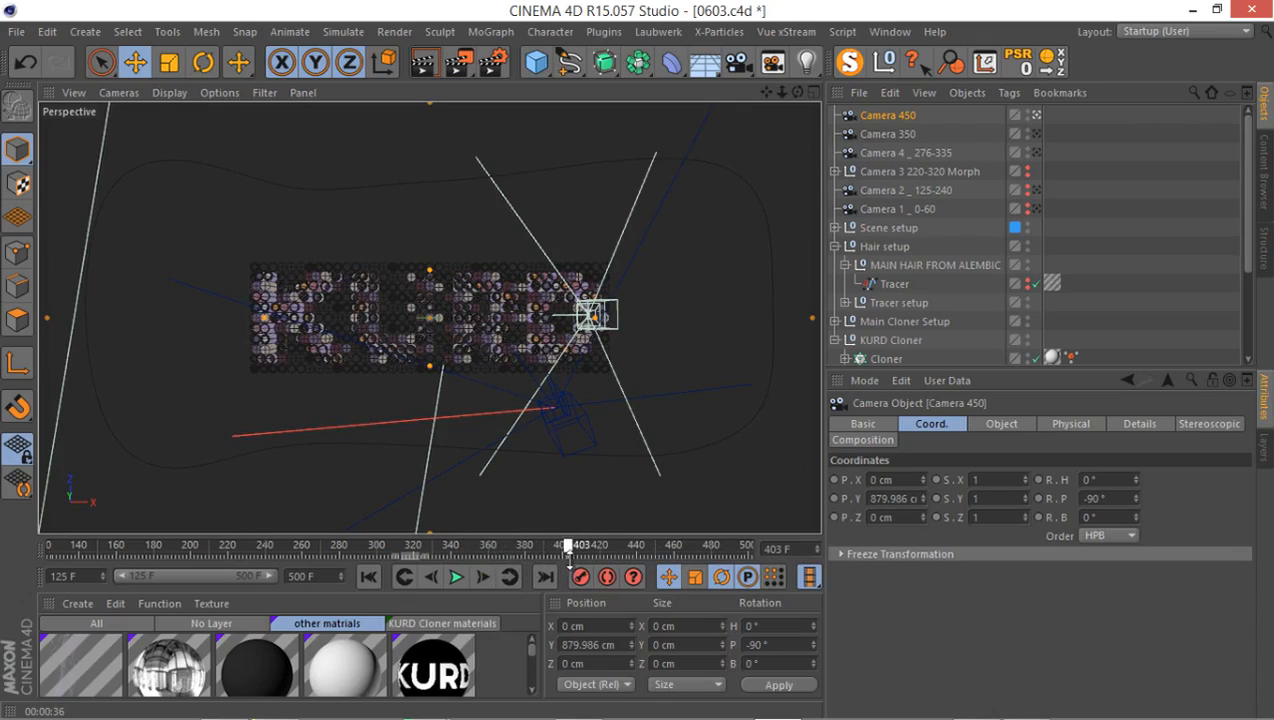
# Step: Rename Camera 350 as Camera 400
pyautogui.doubleClick(880, 135)
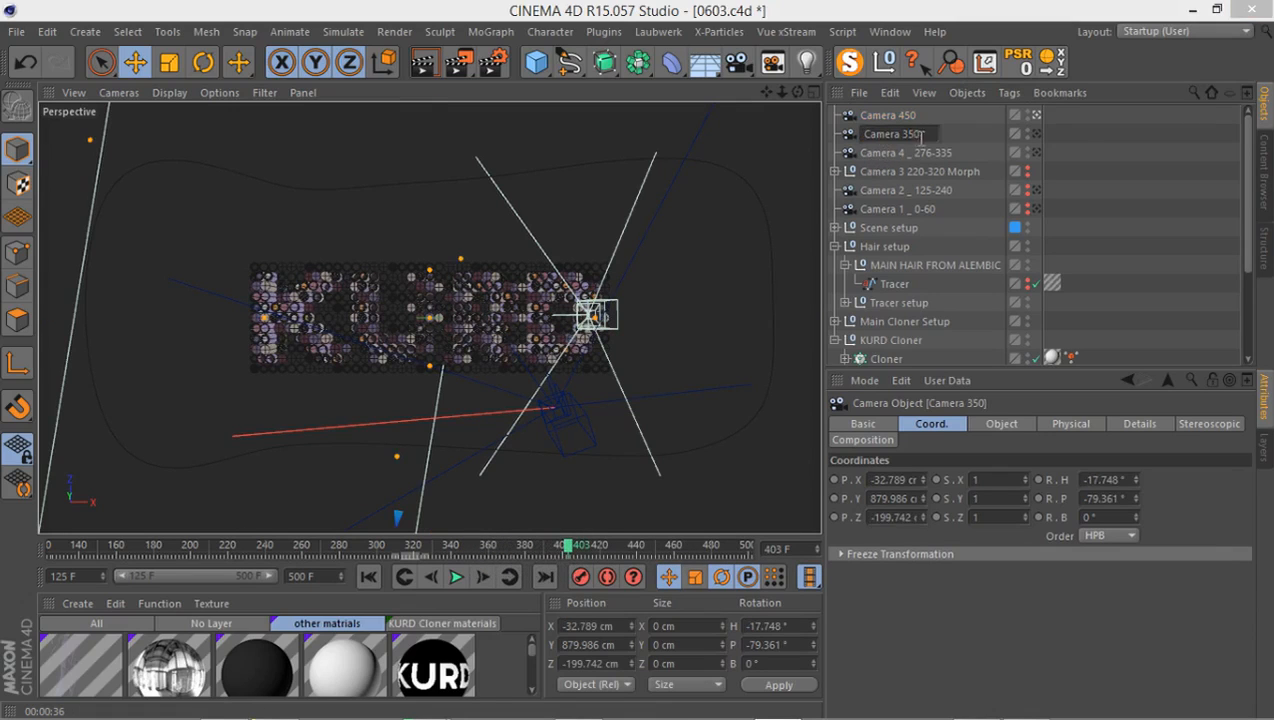
pyautogui.press('BackSpace')
pyautogui.press('BackSpace')
pyautogui.press('BackSpace')
pyautogui.write('40')
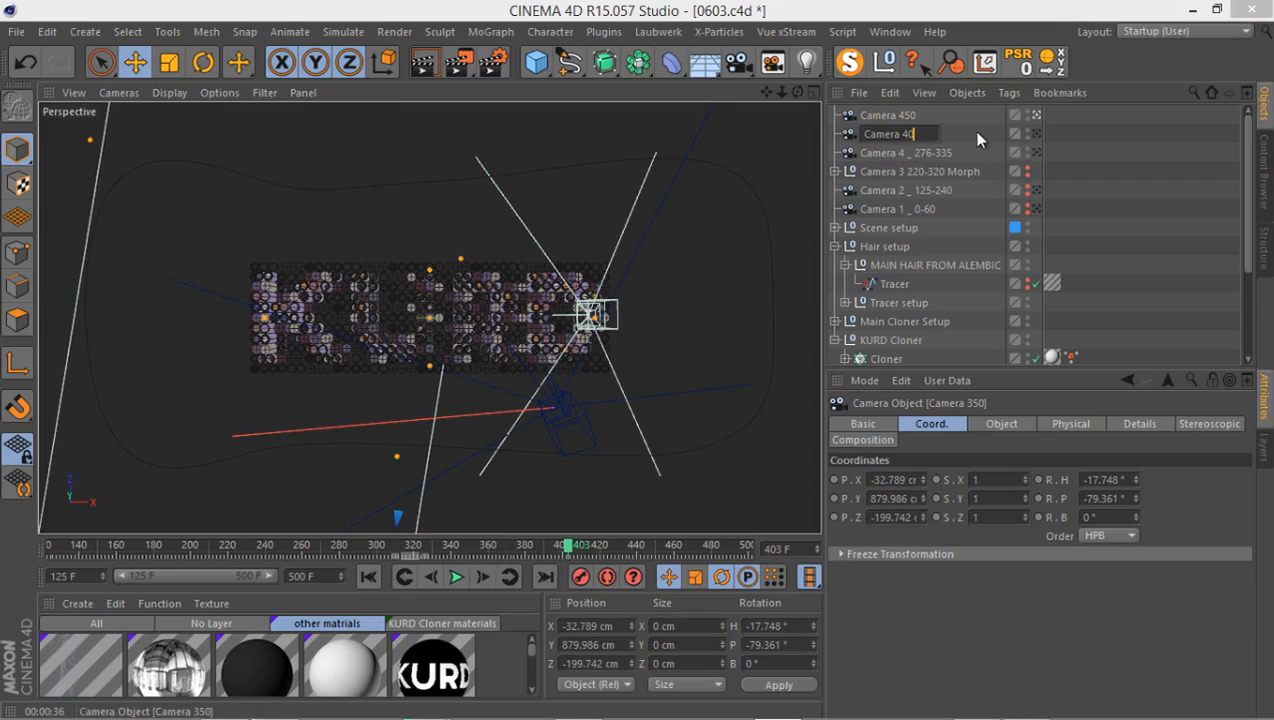
pyautogui.write('0')
pyautogui.press('Return')
# Step: Rename Camera 450 as Camera 500
pyautogui.doubleClick(907, 114)
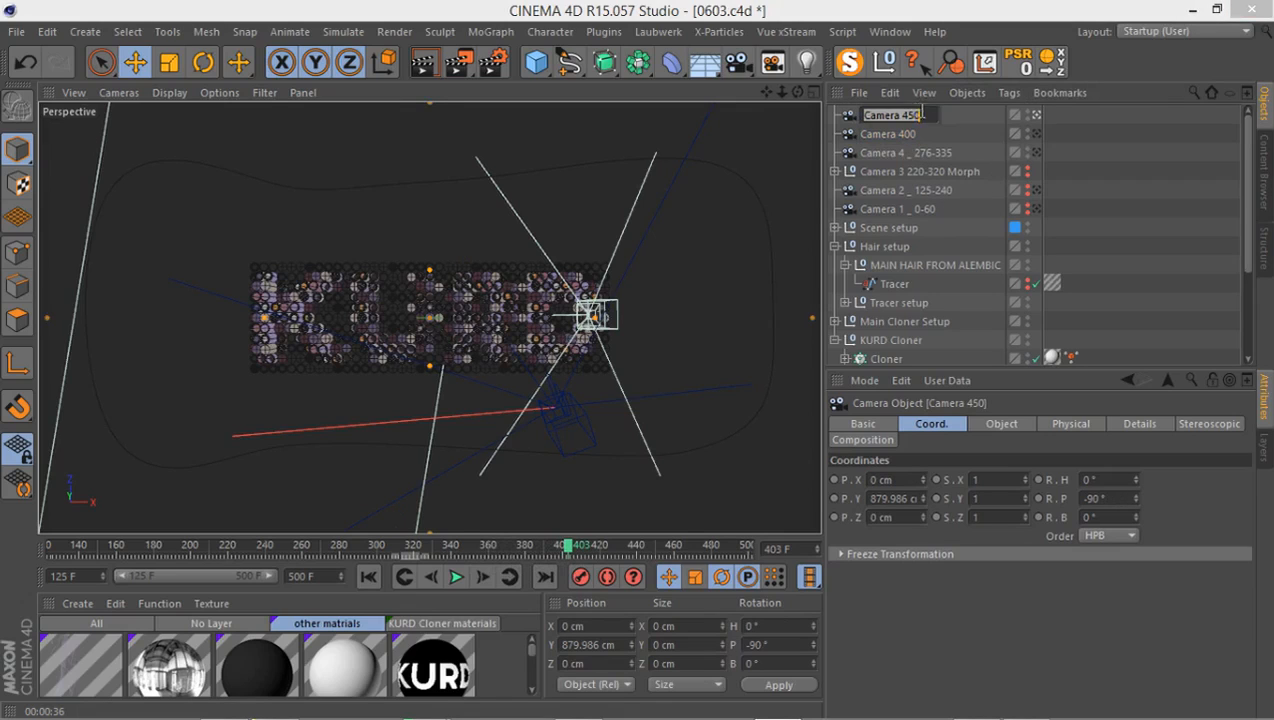
pyautogui.doubleClick(908, 115)
pyautogui.write('50')
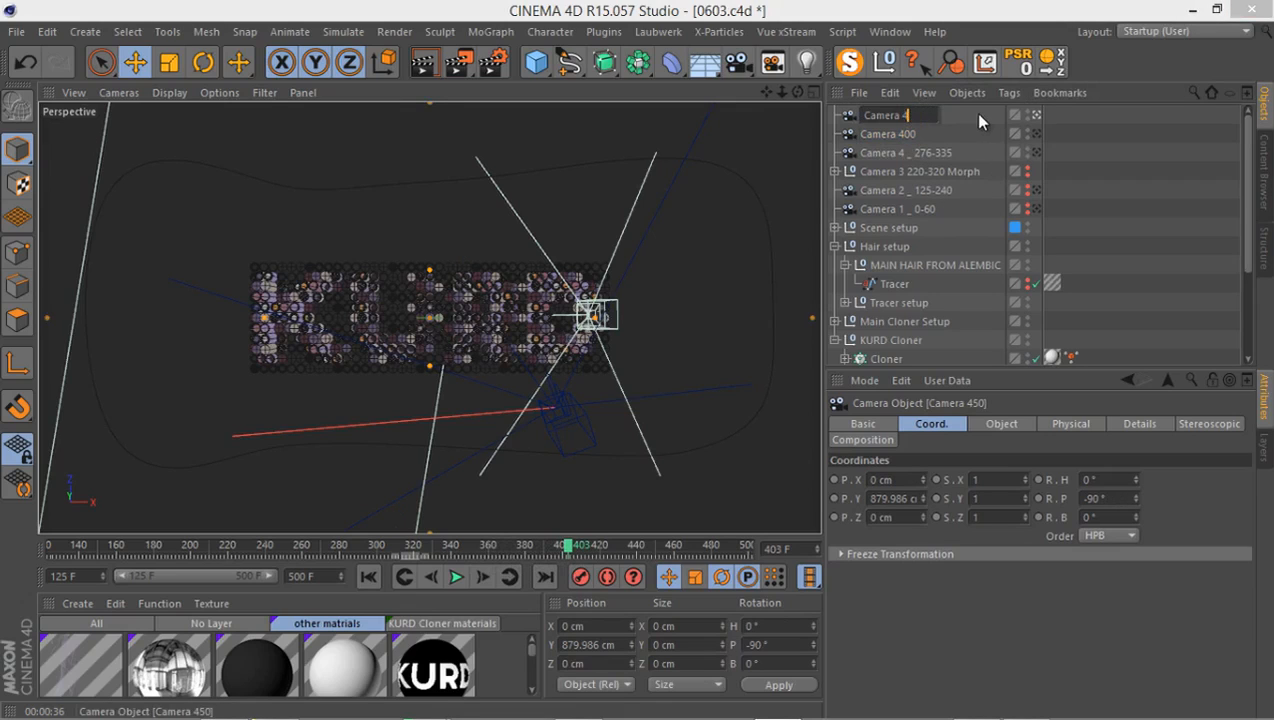
pyautogui.write('0')
pyautogui.press('Return')
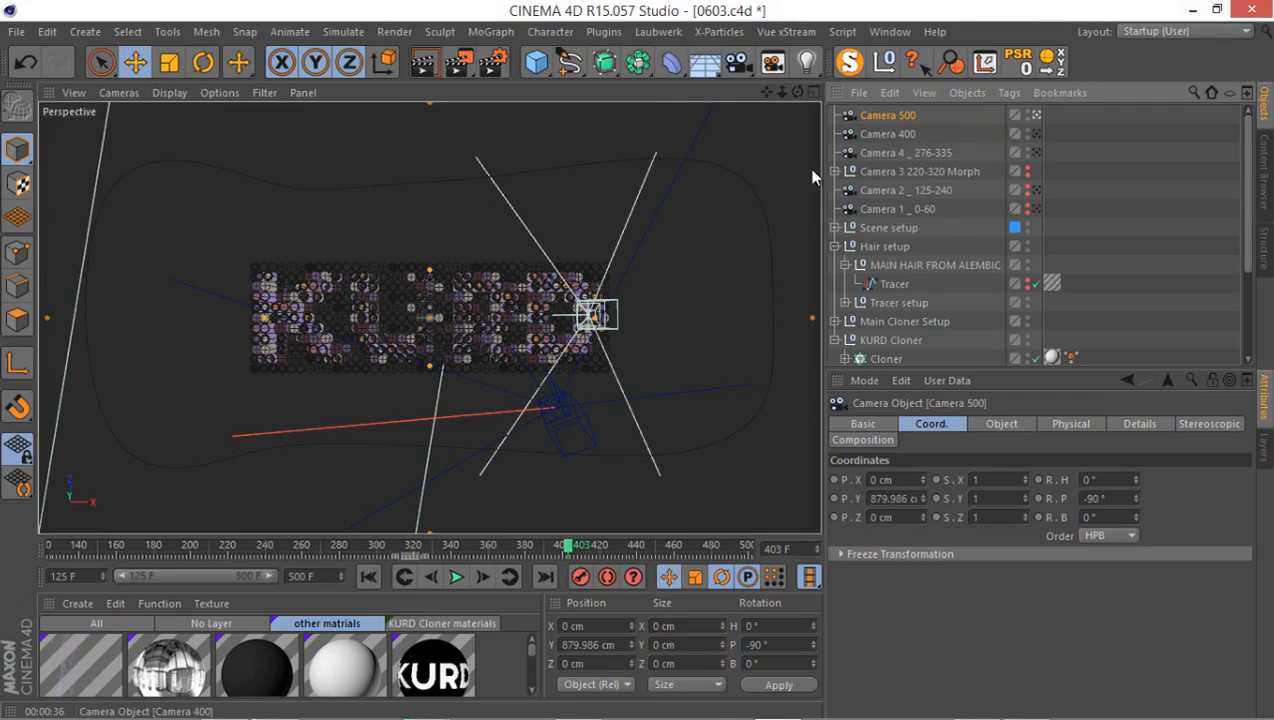
# Step: Preview-render the top-down Camera 500 view at frame 500
pyautogui.moveTo(568, 545); pyautogui.dragTo(760, 547)
pyautogui.click(427, 65)
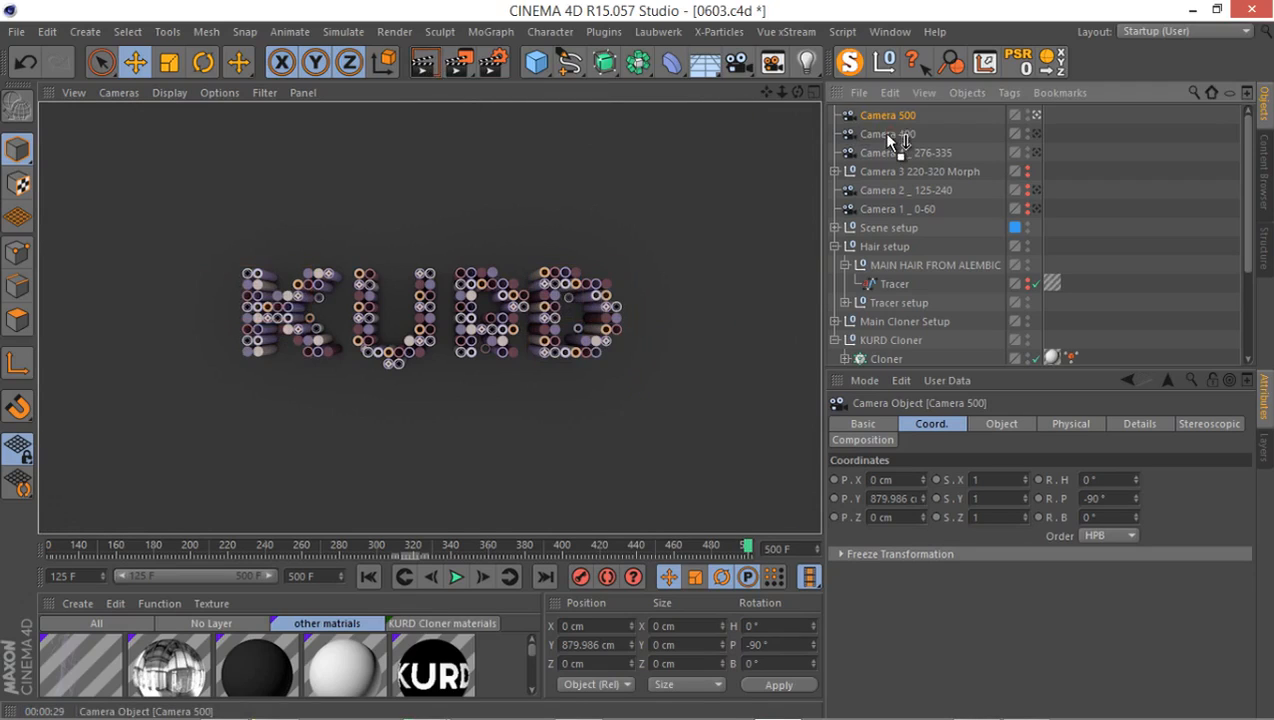
# Step: Place Camera 400 above Camera 500 in the hierarchy and create a Camera Morph from the two cameras
pyautogui.moveTo(884, 137); pyautogui.dragTo(887, 118)
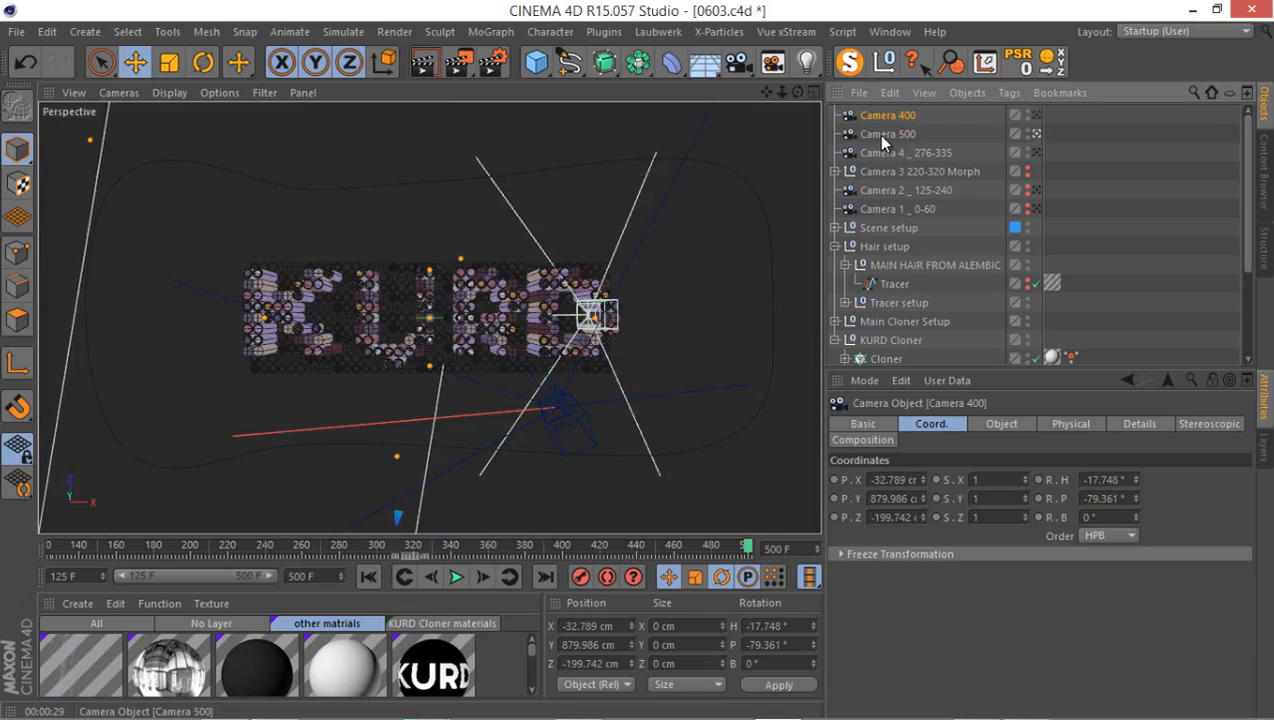
pyautogui.keyDown('ctrl'); pyautogui.click(881, 136); pyautogui.keyUp('ctrl')
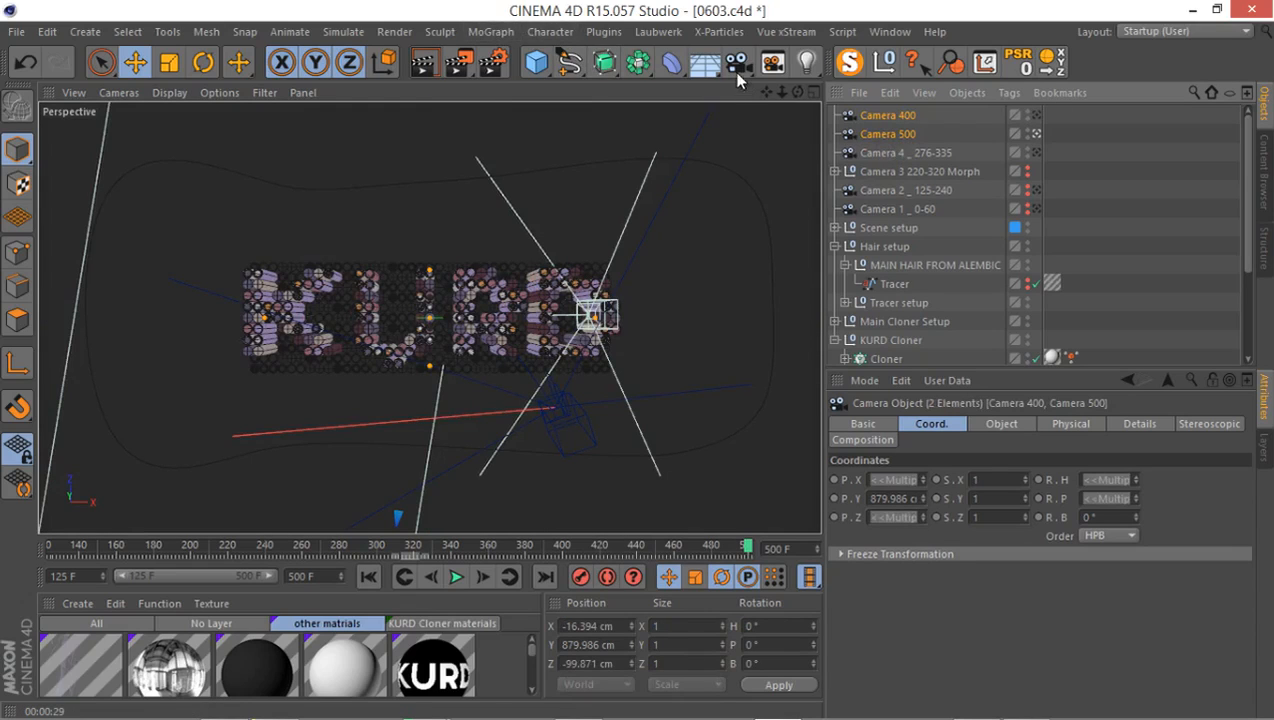
pyautogui.moveTo(737, 75); pyautogui.dragTo(821, 222)
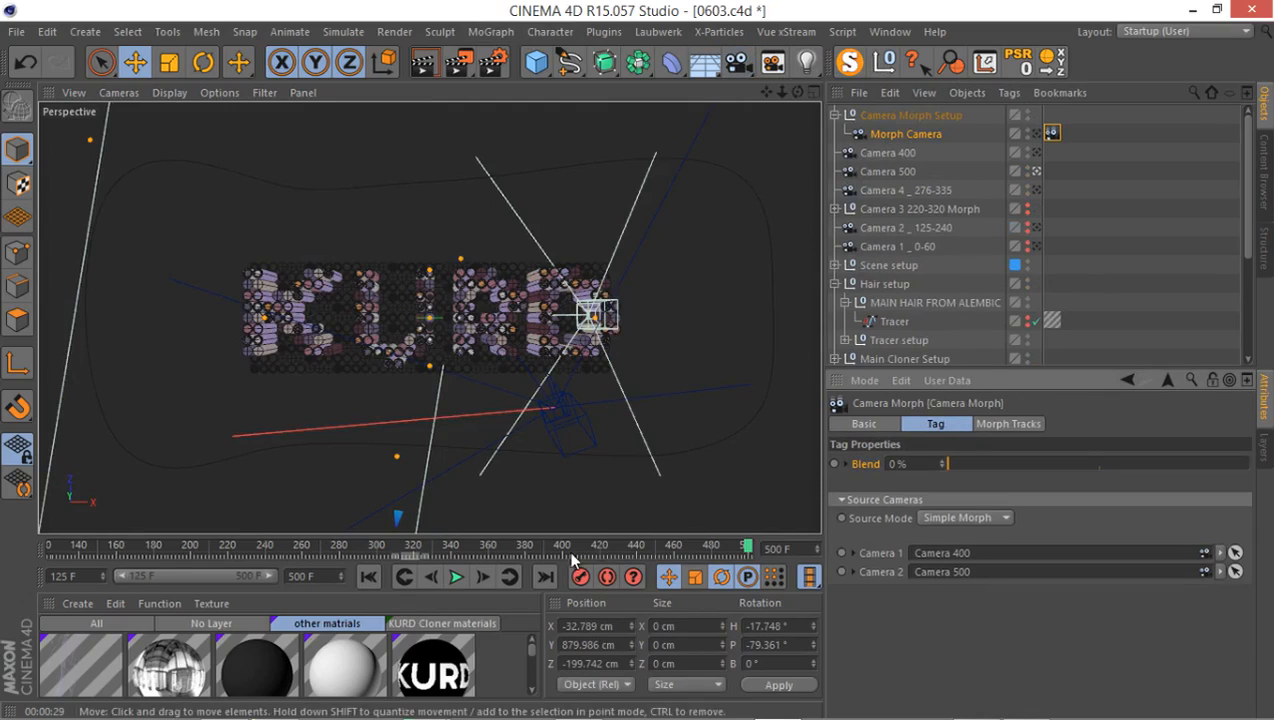
# Step: Keyframe the Camera Morph's Blend at 100 % on frame 500 and 0 % on frame 400
pyautogui.moveTo(1186, 464); pyautogui.dragTo(1252, 464)
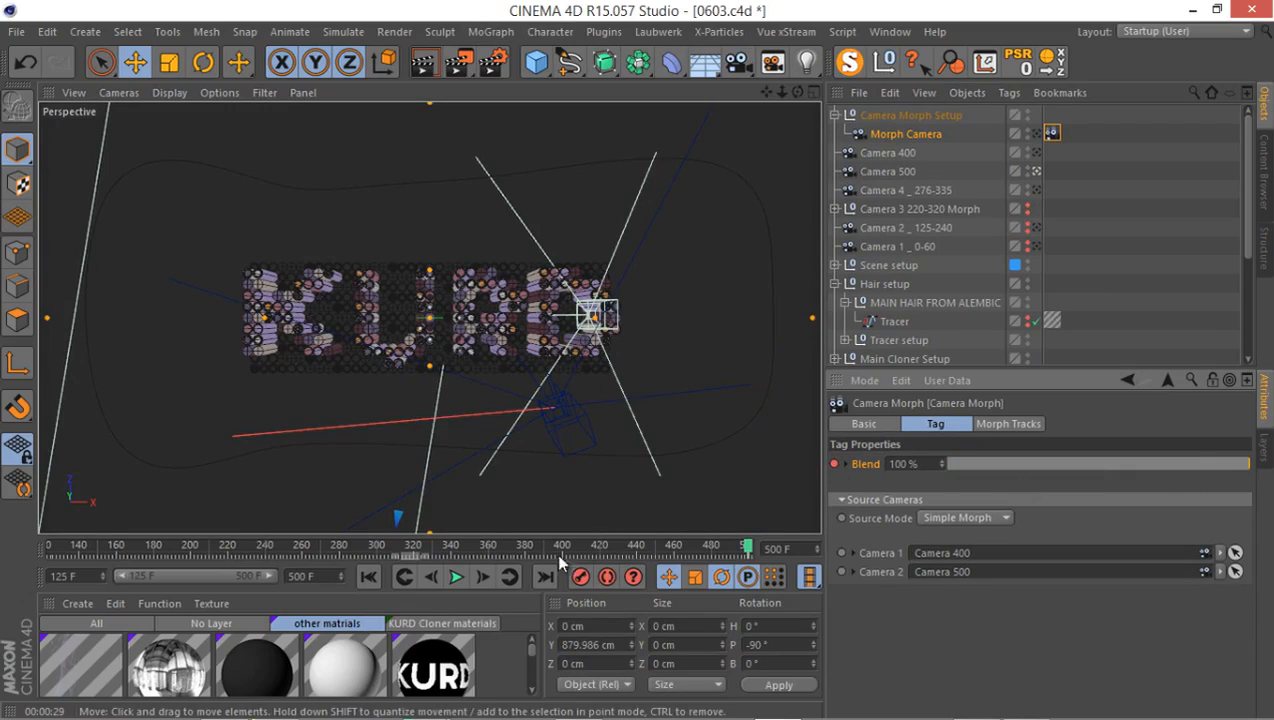
pyautogui.doubleClick(776, 548)
pyautogui.write('40')
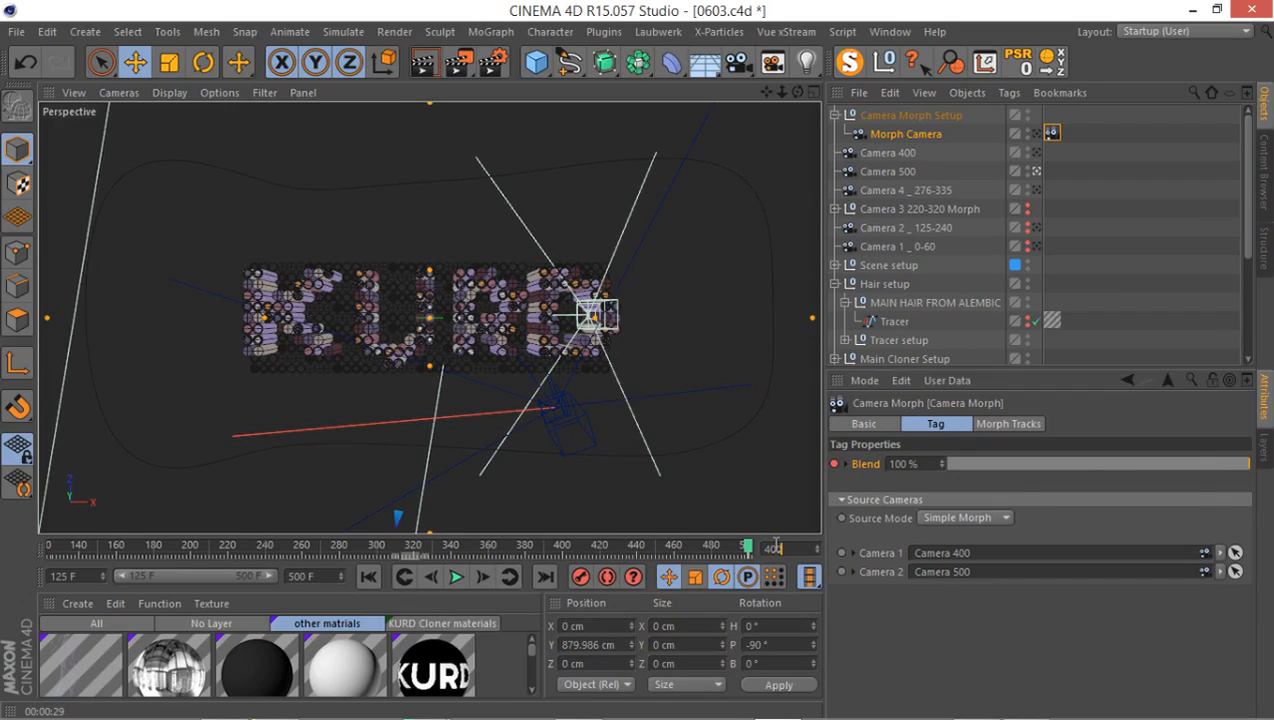
pyautogui.write('0')
pyautogui.press('Return')
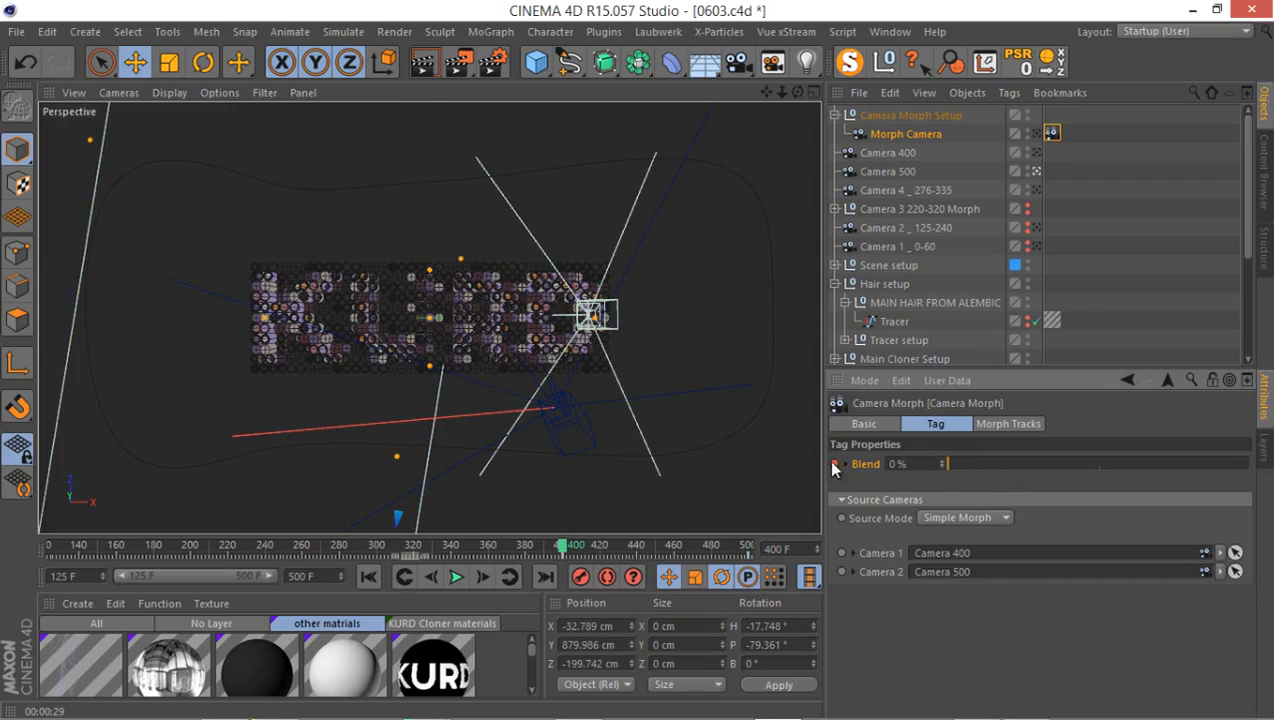
pyautogui.click(834, 464)
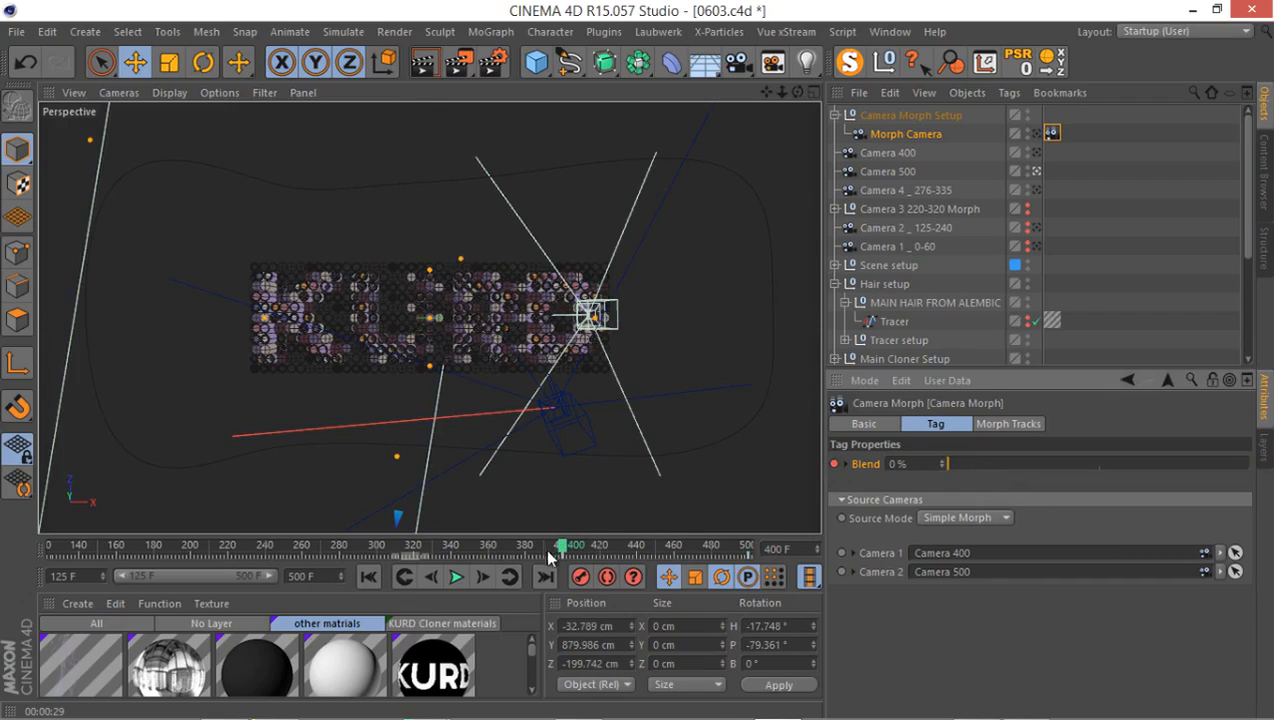
# Step: Look through Camera 400 at frame 400 and orbit it to a heading of about -42.6° and a pitch of about -59.6°
pyautogui.click(1036, 133)
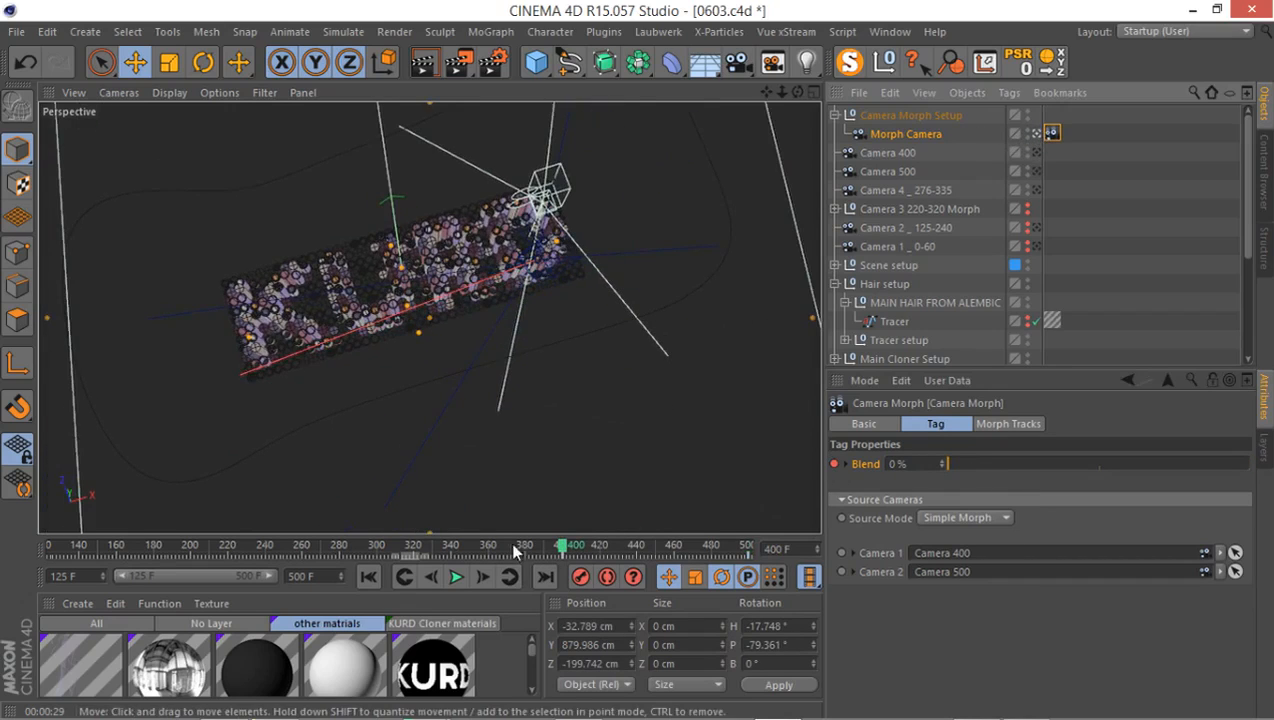
pyautogui.moveTo(563, 545); pyautogui.dragTo(564, 573)
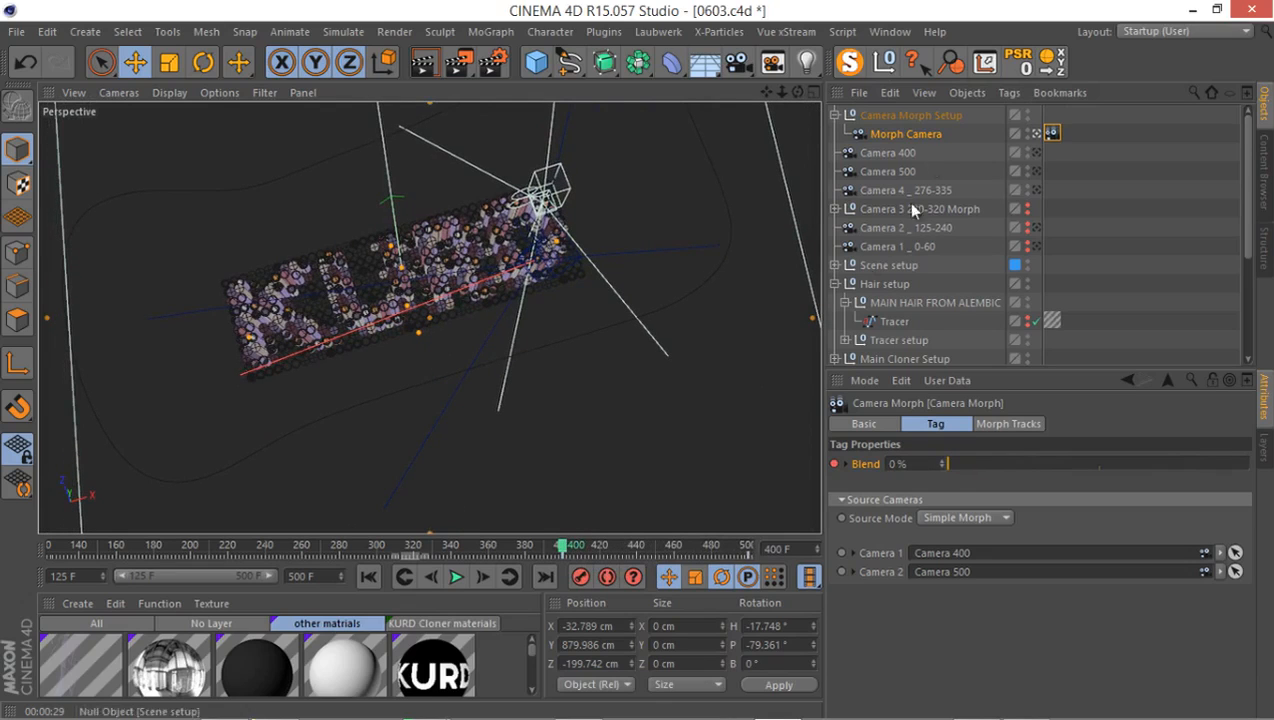
pyautogui.click(901, 155)
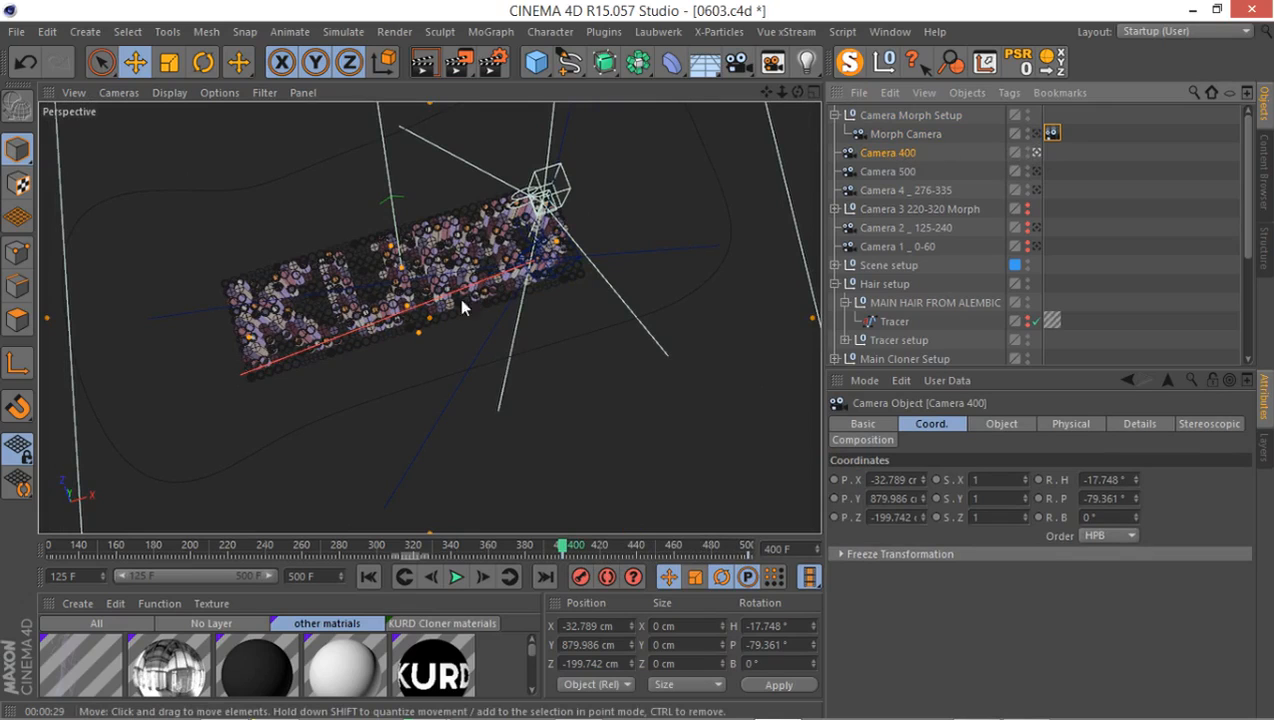
pyautogui.keyDown('alt'); pyautogui.moveTo(459, 298); pyautogui.dragTo(507, 243); pyautogui.keyUp('alt')
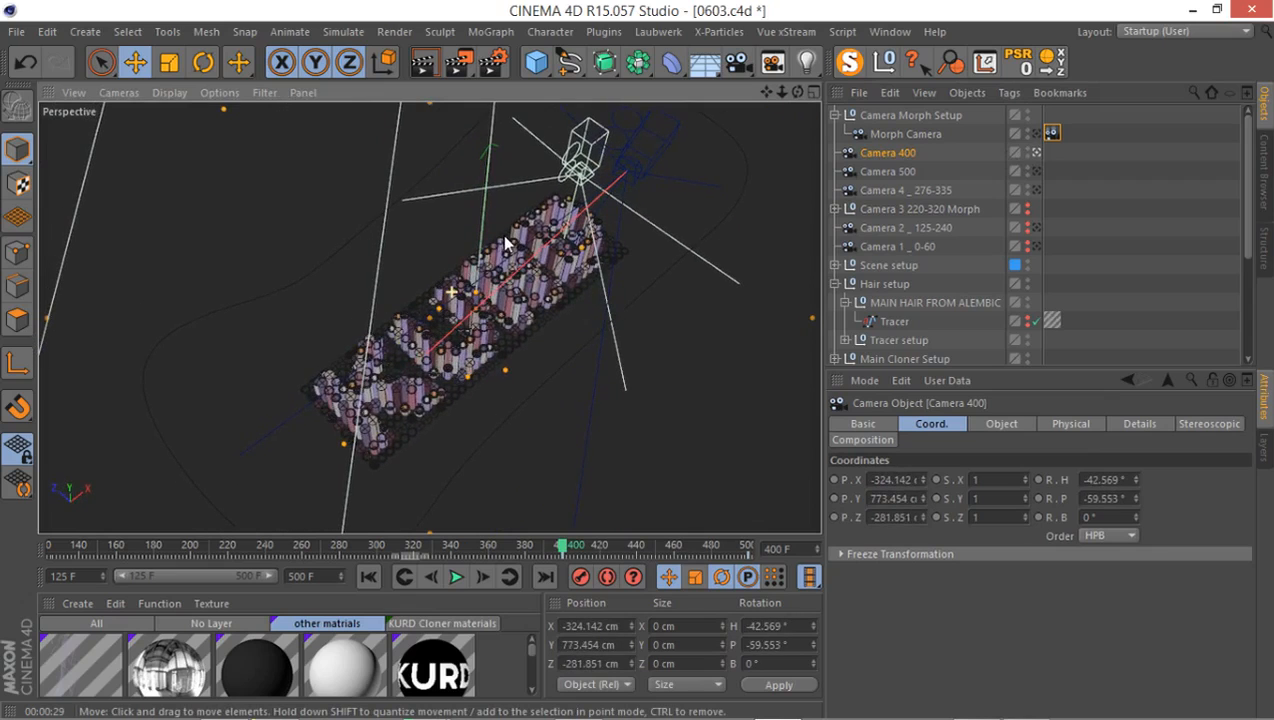
# Step: Review the Morph Camera move up to frame 500 and set Camera 500's Y position to 1000 cm
pyautogui.click(922, 133)
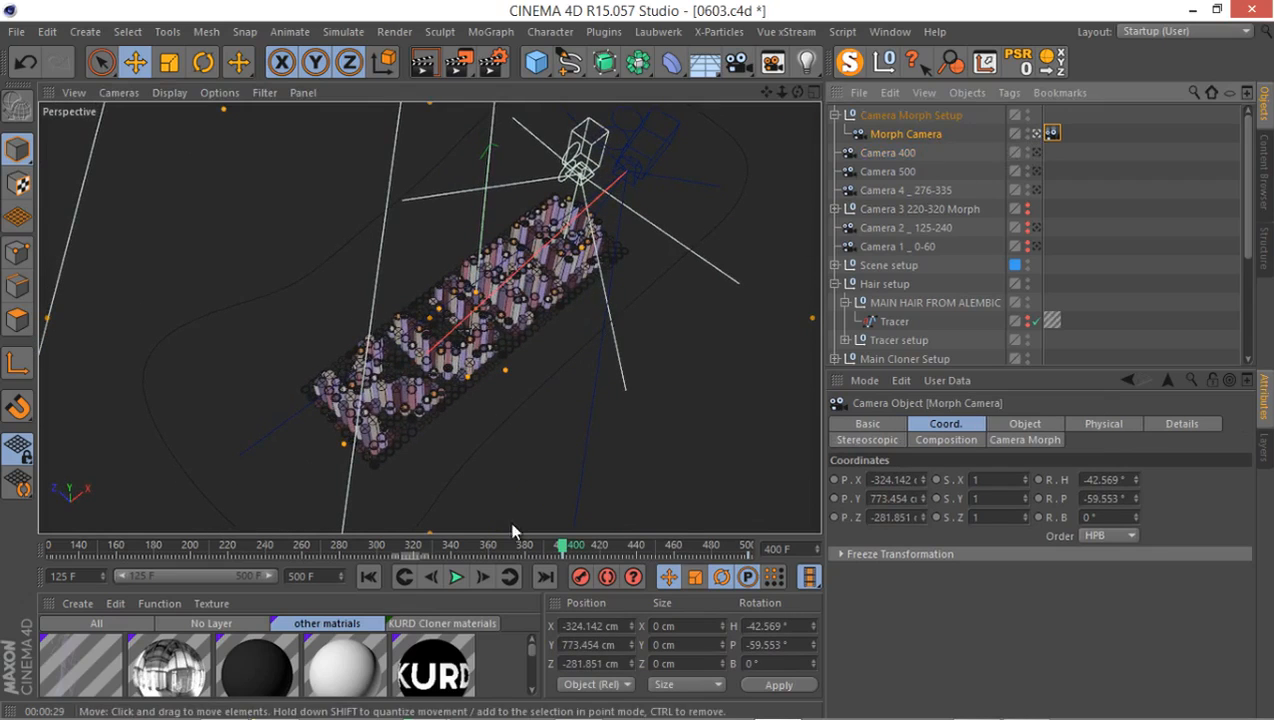
pyautogui.moveTo(566, 545); pyautogui.dragTo(771, 553)
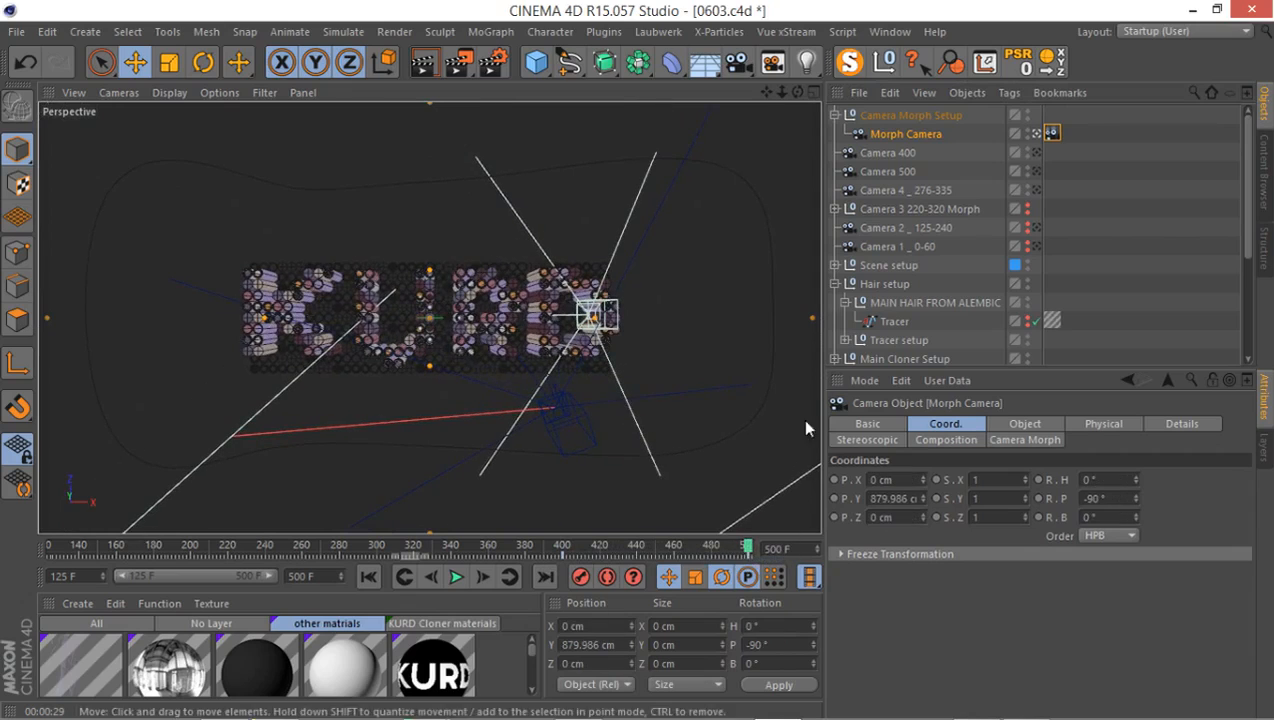
pyautogui.click(887, 171)
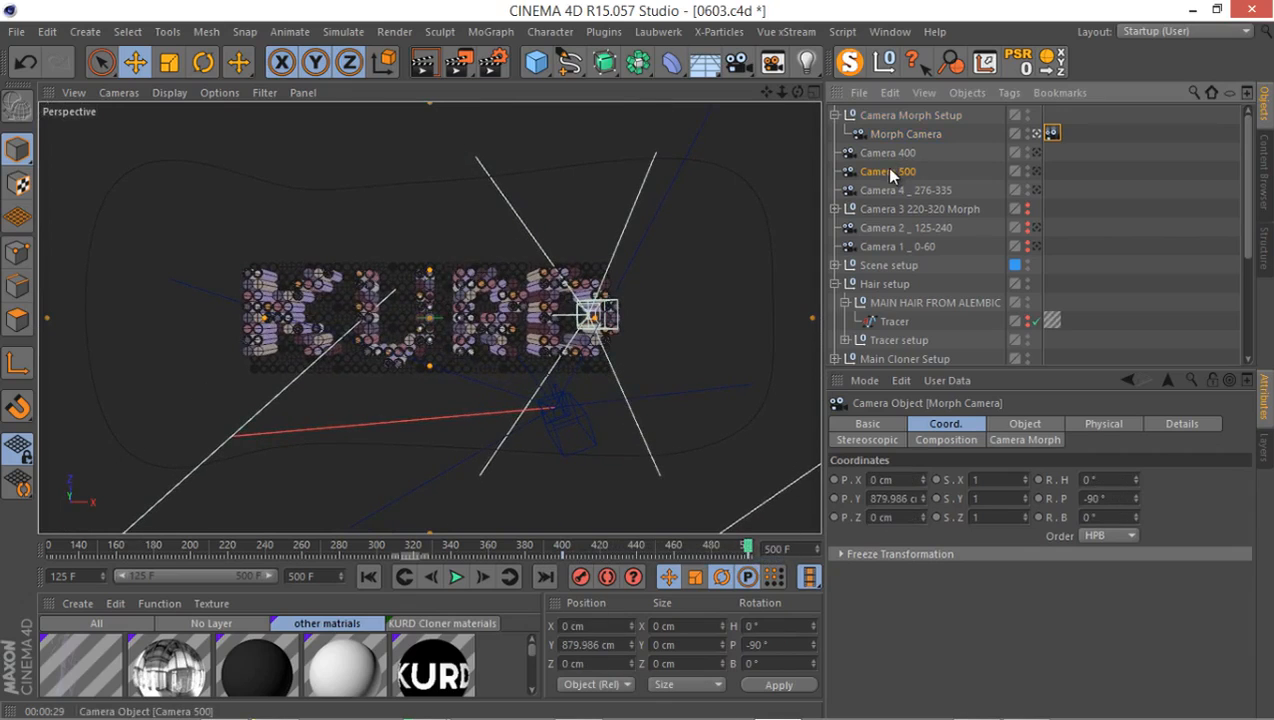
pyautogui.click(896, 498)
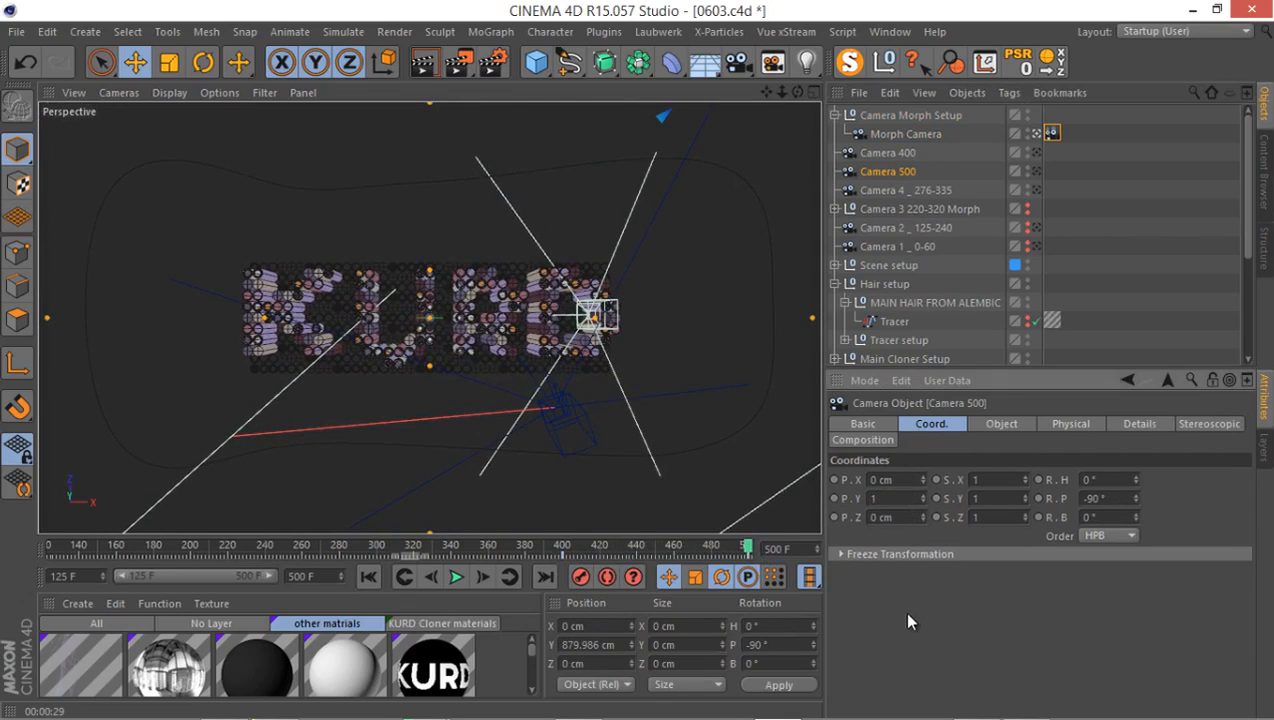
pyautogui.write('1000')
pyautogui.press('Return')
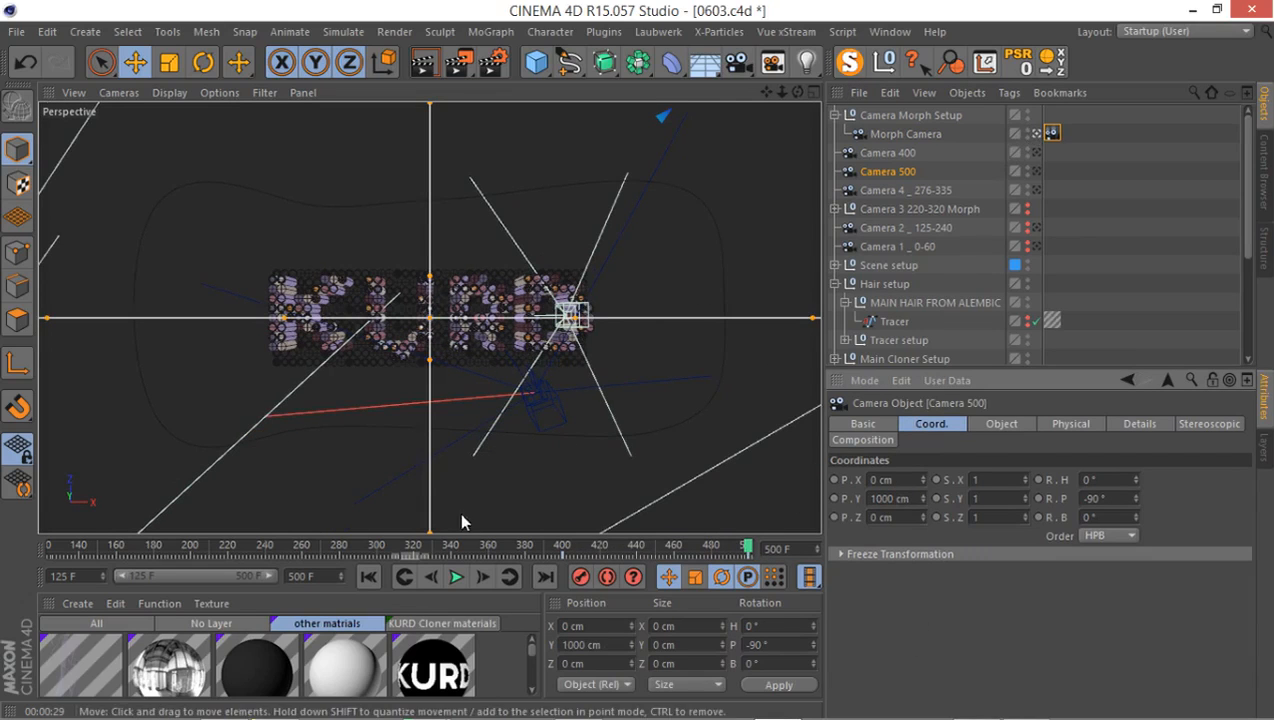
# Step: Scrub to frame 439 and show the F-curve of the Morph Camera's Blend parameter
pyautogui.moveTo(590, 553); pyautogui.dragTo(635, 535)
pyautogui.click(905, 137)
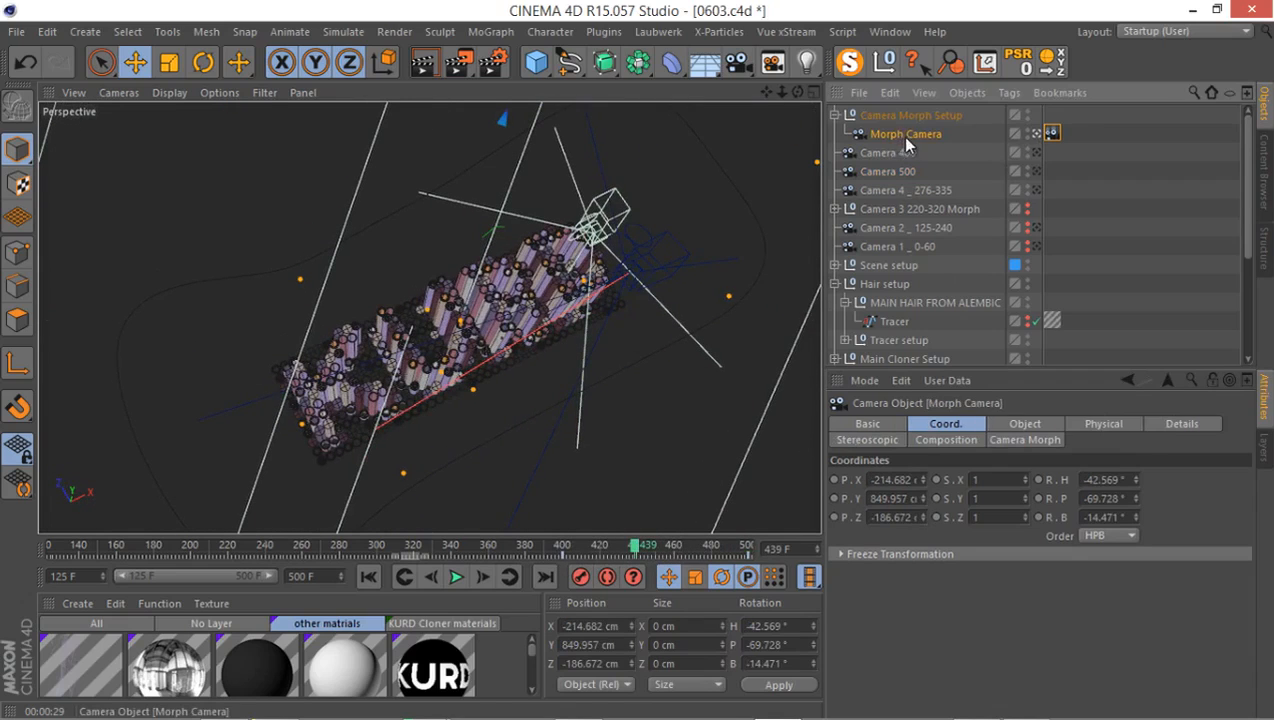
pyautogui.click(1051, 133)
pyautogui.rightClick(863, 468)
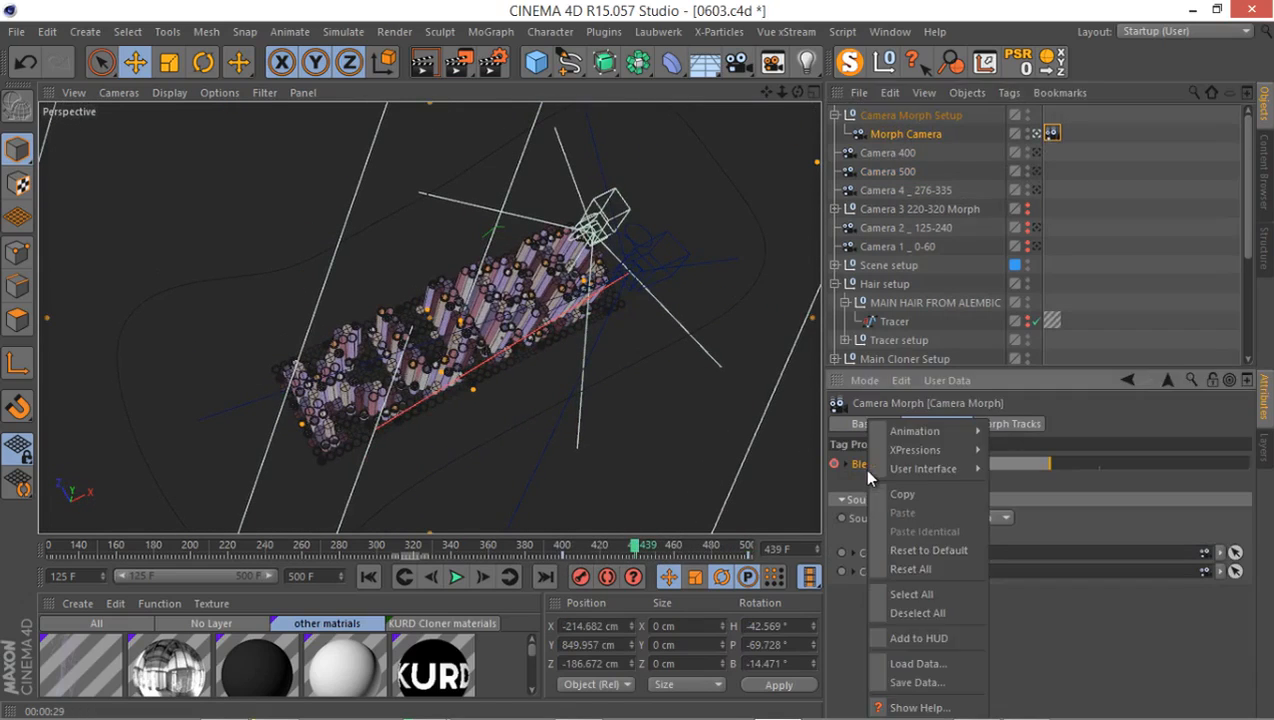
pyautogui.moveTo(910, 431)
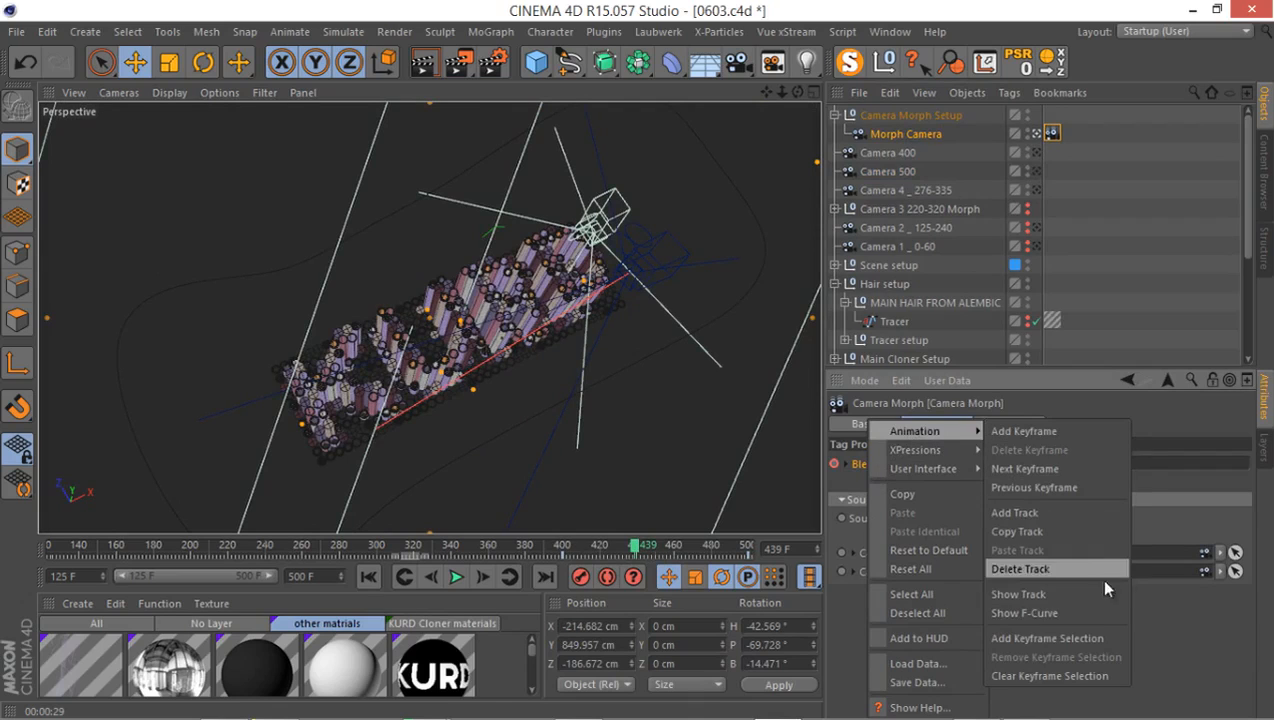
pyautogui.click(1052, 612)
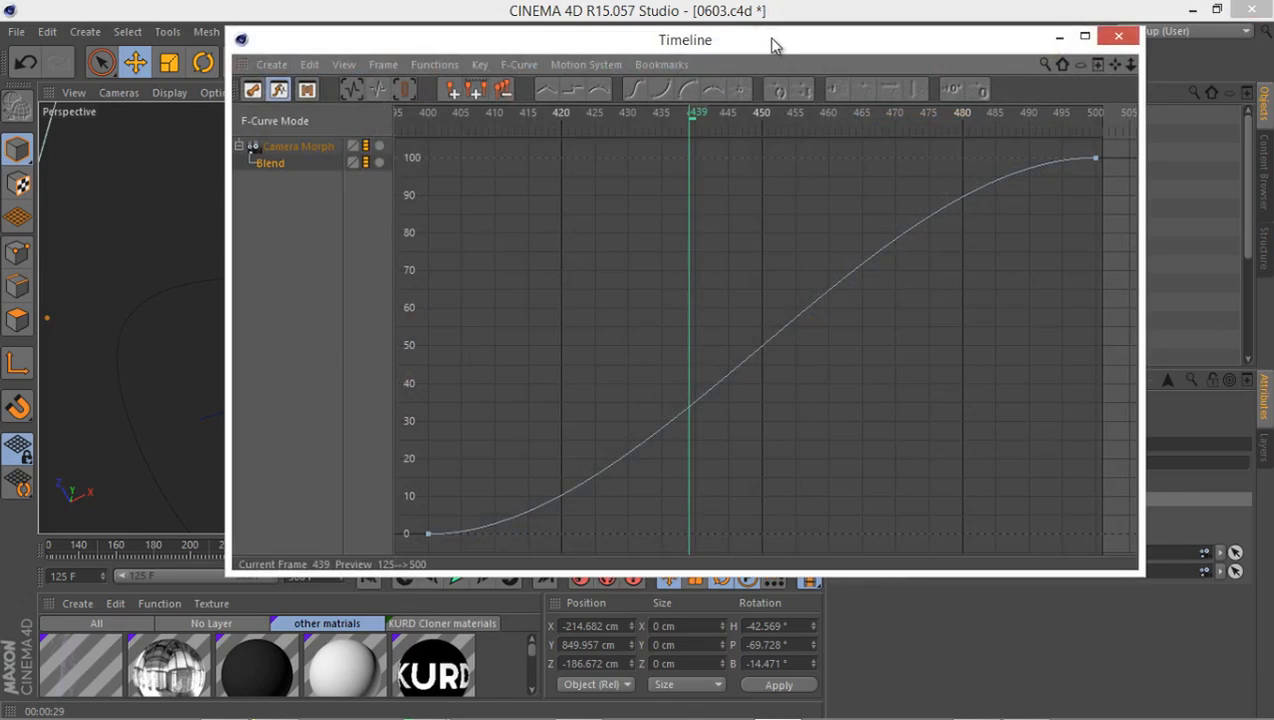
pyautogui.moveTo(771, 45); pyautogui.dragTo(713, 70)
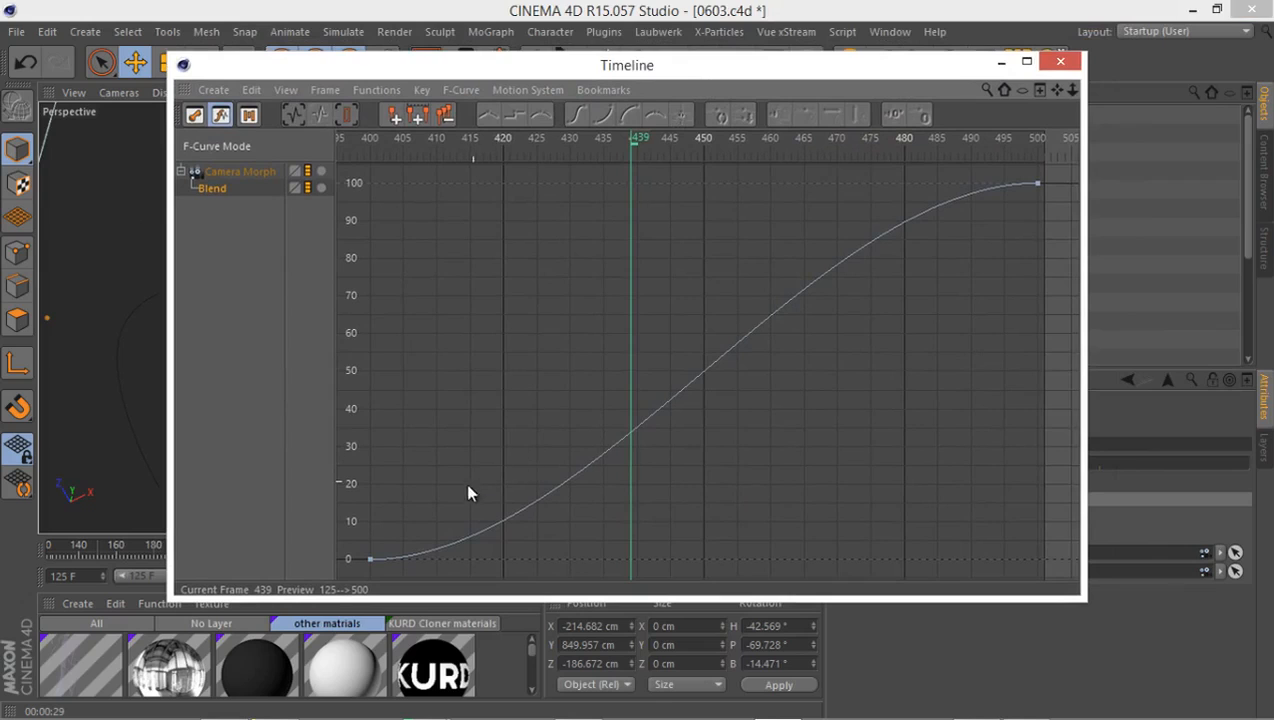
# Step: Reshape the Blend curve with a steep tangent at frame 400 and a flat tangent about 39.9 frames long at frame 500
pyautogui.moveTo(446, 494); pyautogui.dragTo(344, 585)
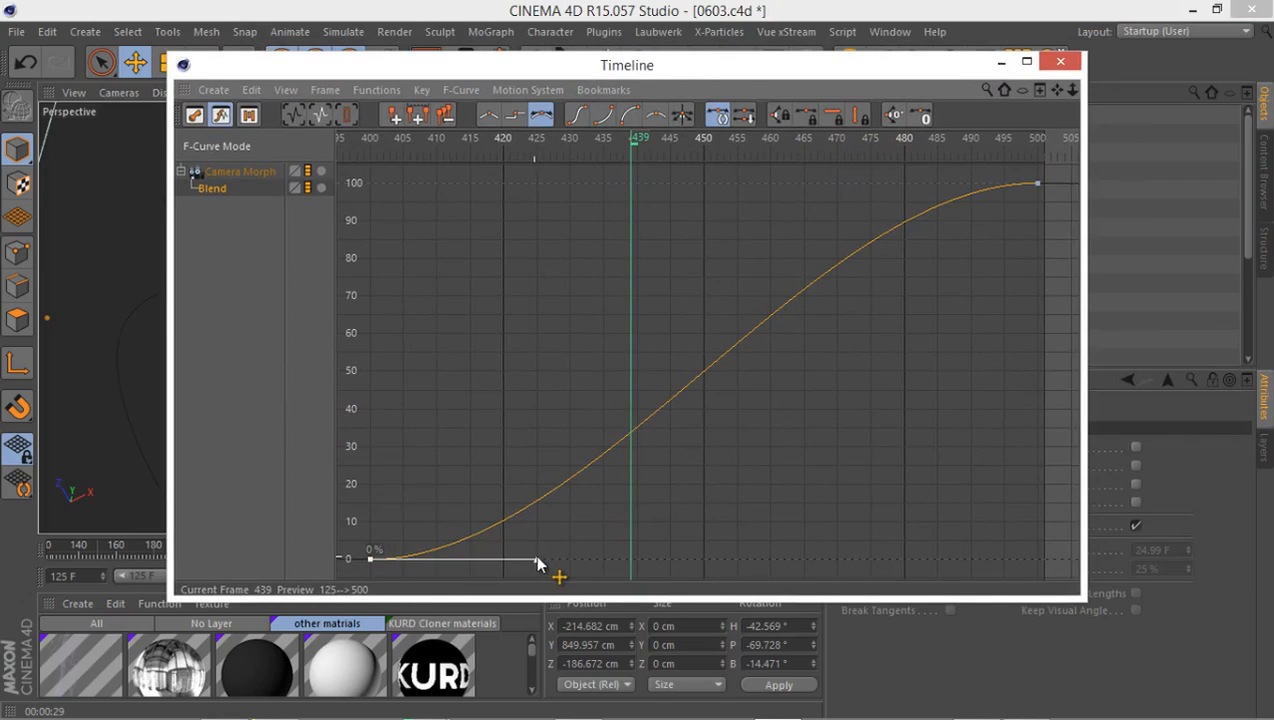
pyautogui.moveTo(537, 564); pyautogui.dragTo(499, 326)
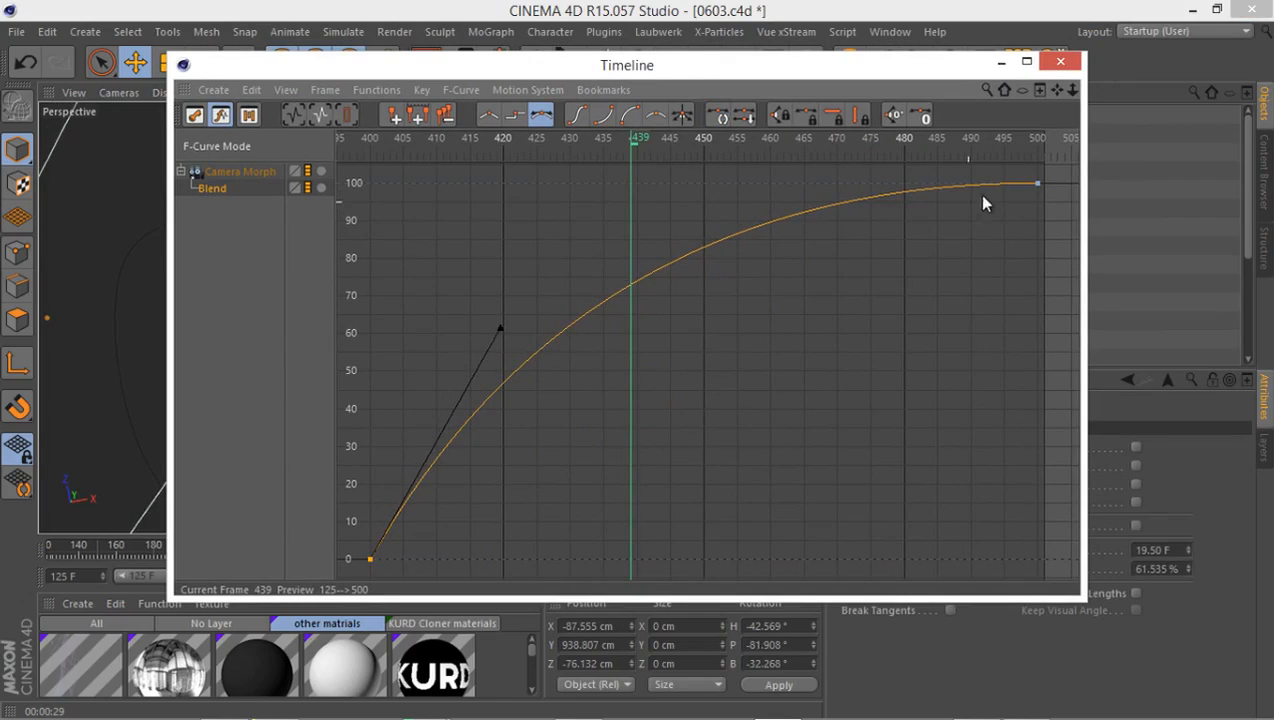
pyautogui.click(1034, 184)
pyautogui.moveTo(997, 186); pyautogui.dragTo(830, 191)
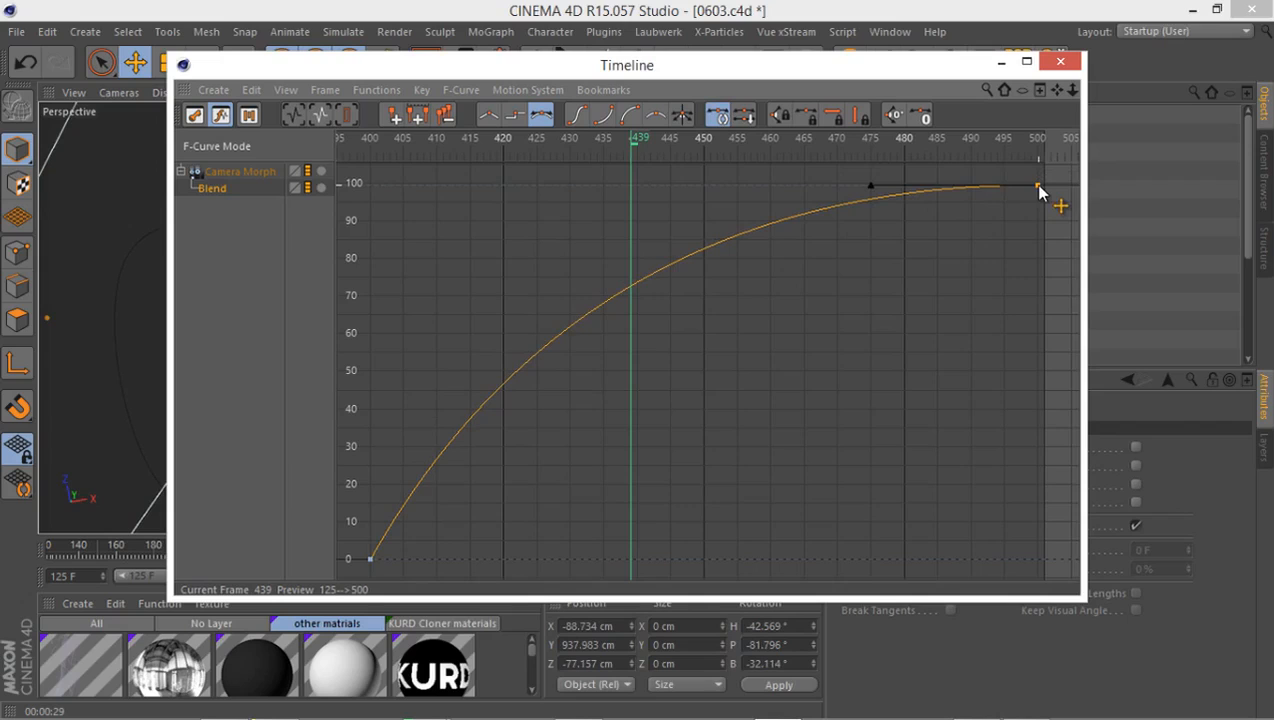
pyautogui.moveTo(872, 186); pyautogui.dragTo(770, 183)
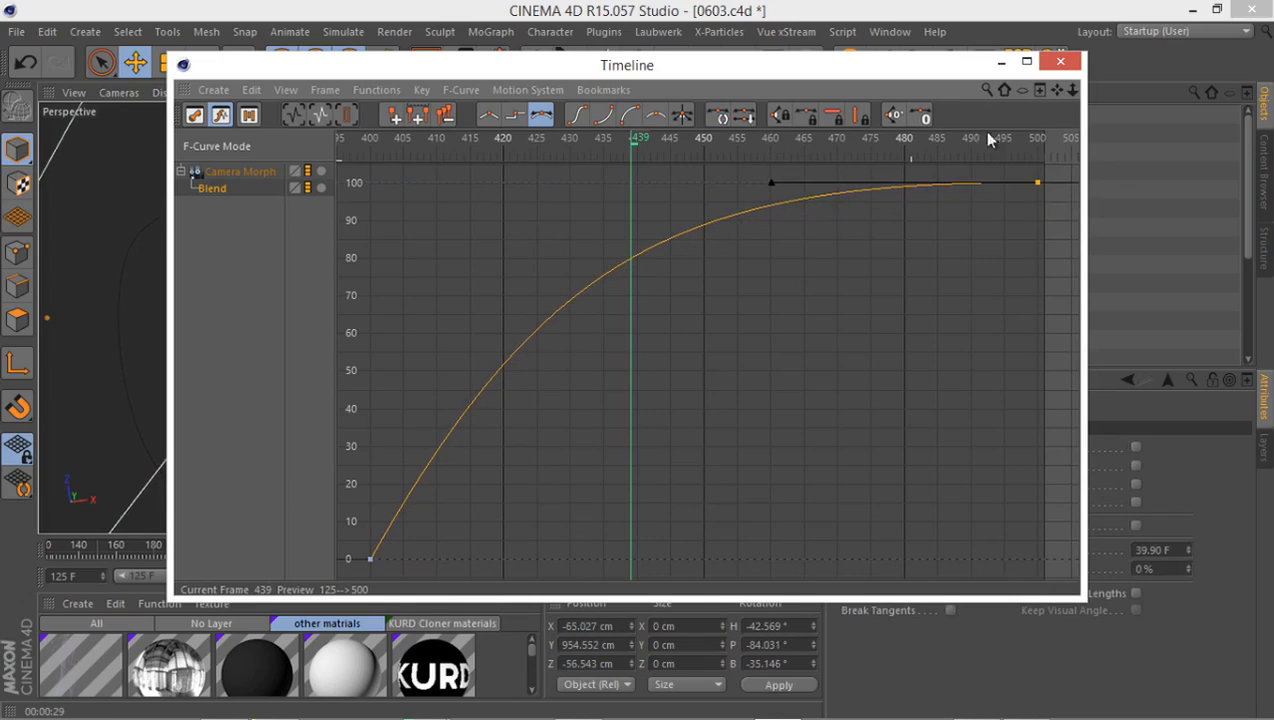
pyautogui.click(1059, 64)
# Step: Play back the Morph Camera move from frame 400 towards frame 500 to check the new easing
pyautogui.moveTo(589, 546); pyautogui.dragTo(558, 549)
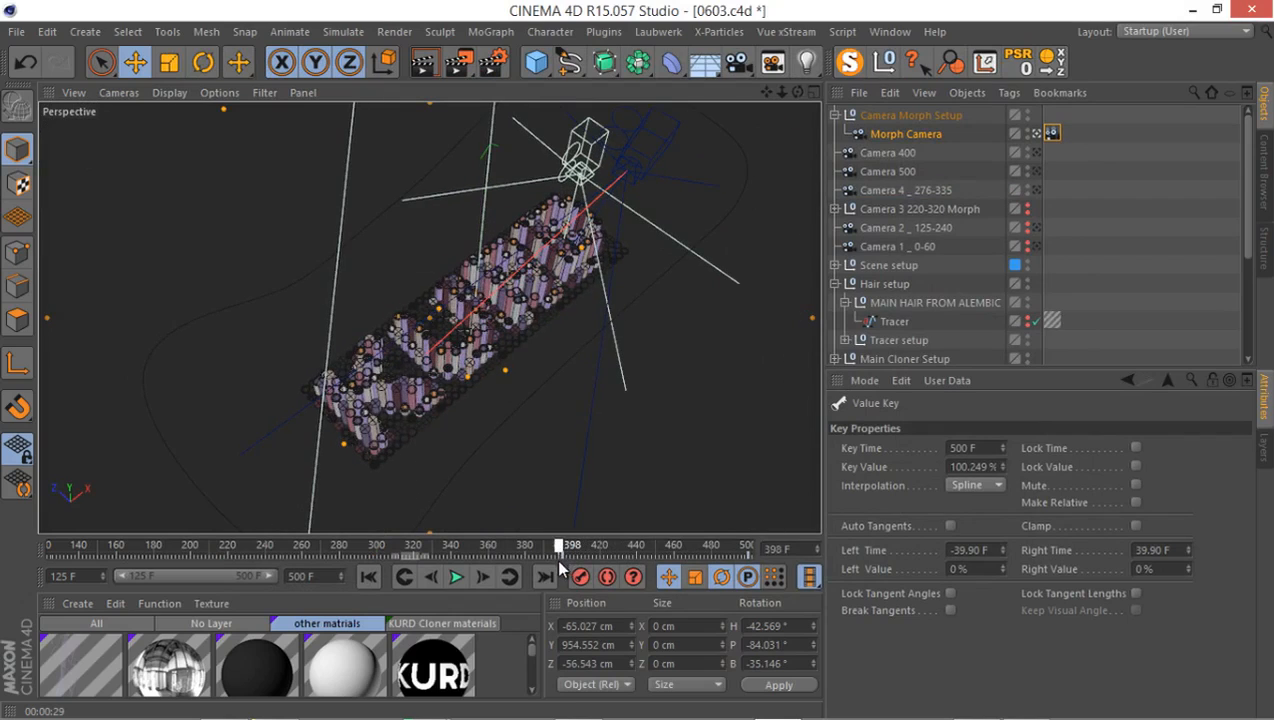
pyautogui.click(456, 577)
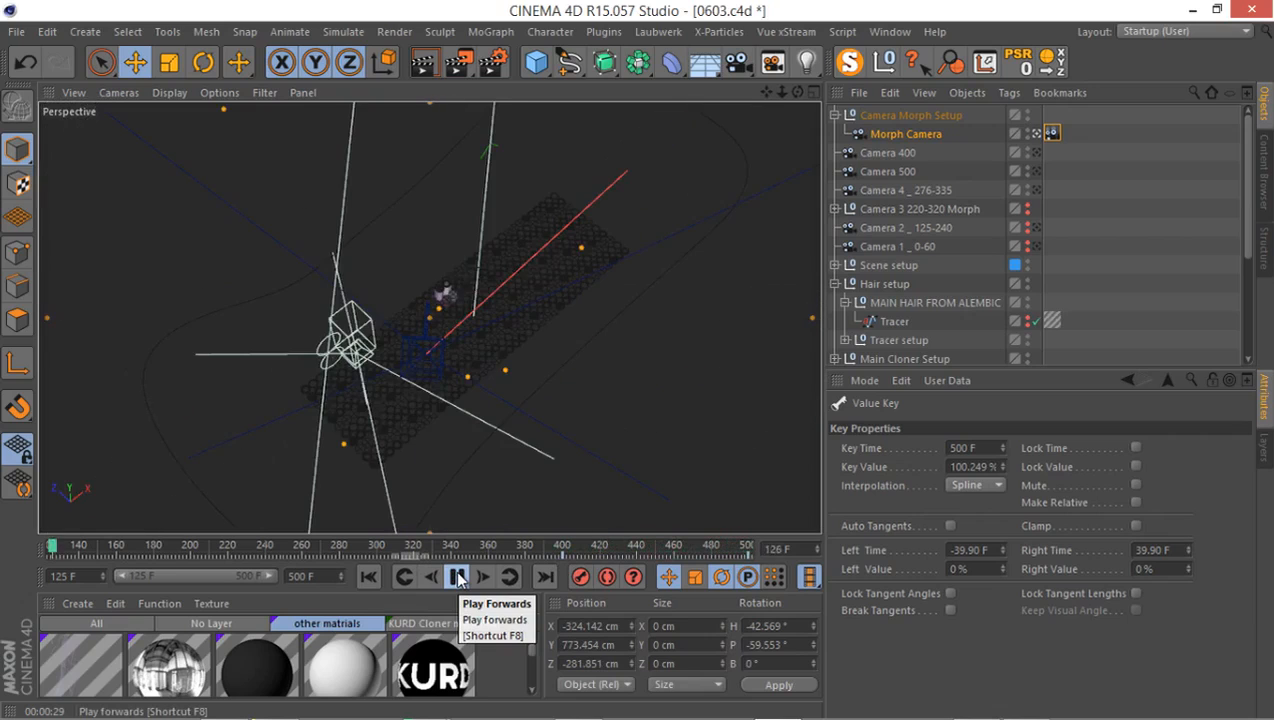
pyautogui.click(577, 549)
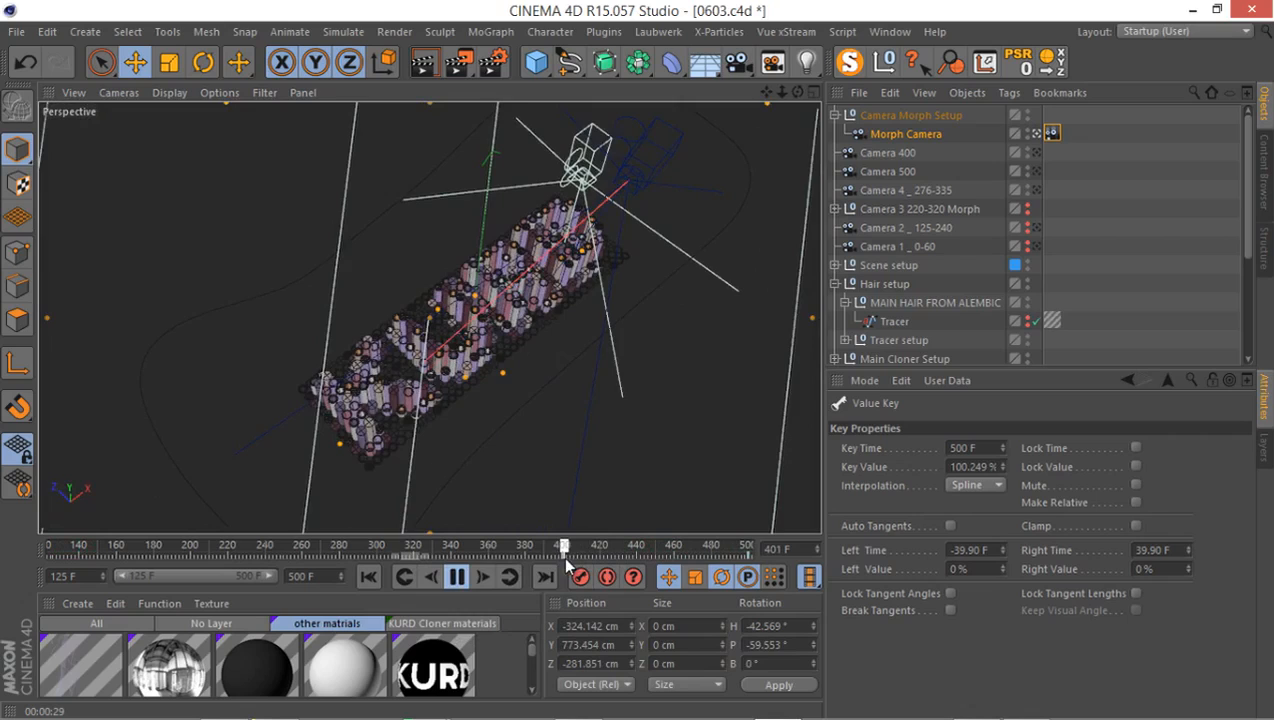
pyautogui.click(457, 577)
pyautogui.moveTo(523, 548); pyautogui.dragTo(562, 550)
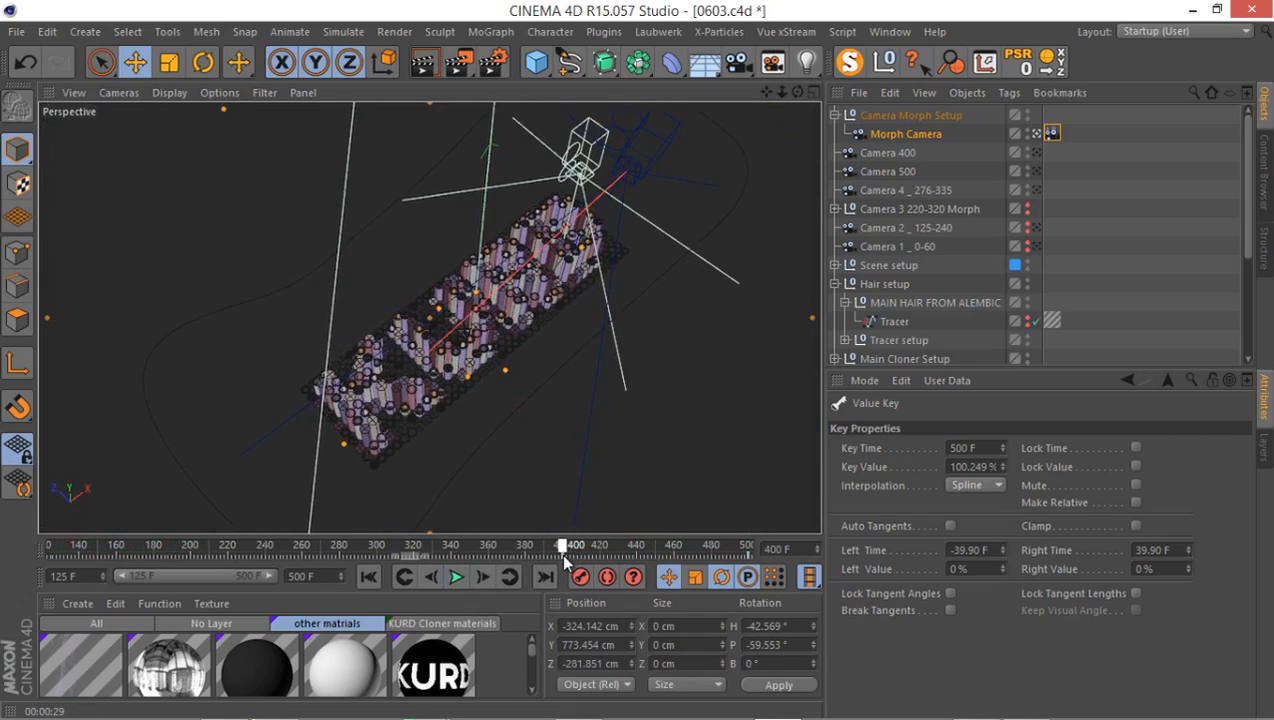
pyautogui.click(457, 577)
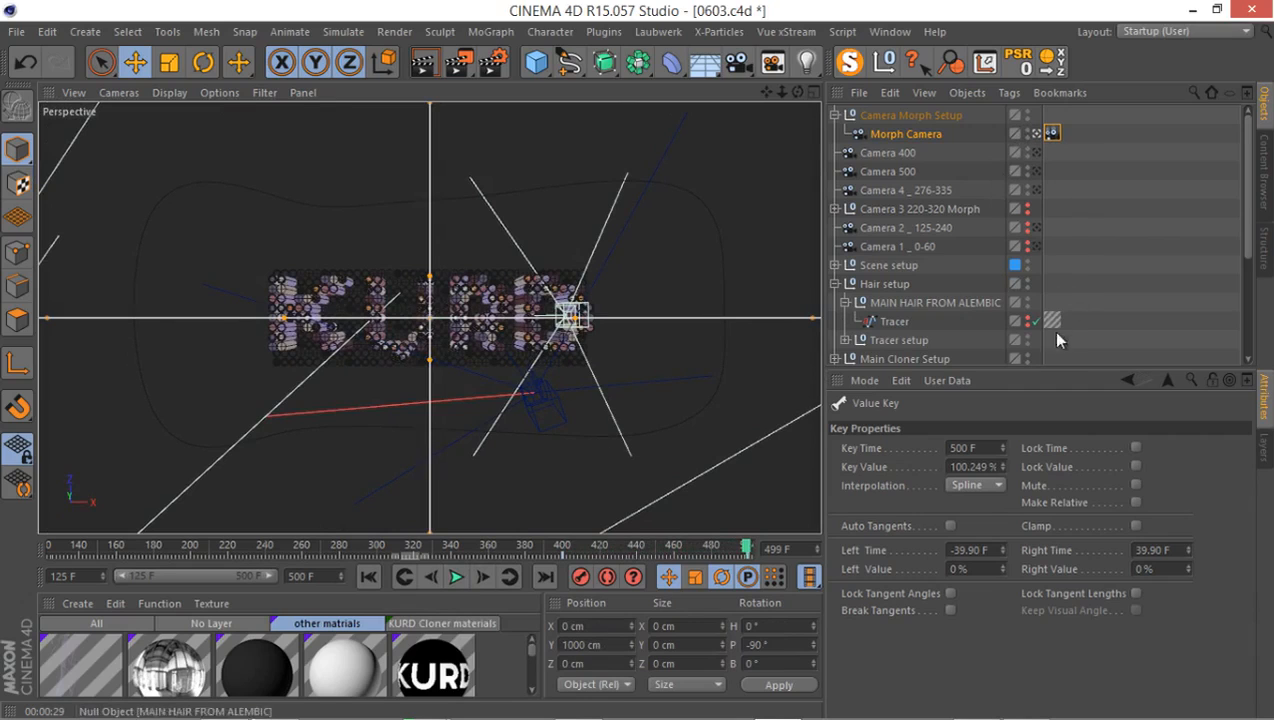
# Step: Enlarge the object list to reveal the KURD Cloner's effectors
pyautogui.moveTo(1058, 369); pyautogui.dragTo(1051, 472)
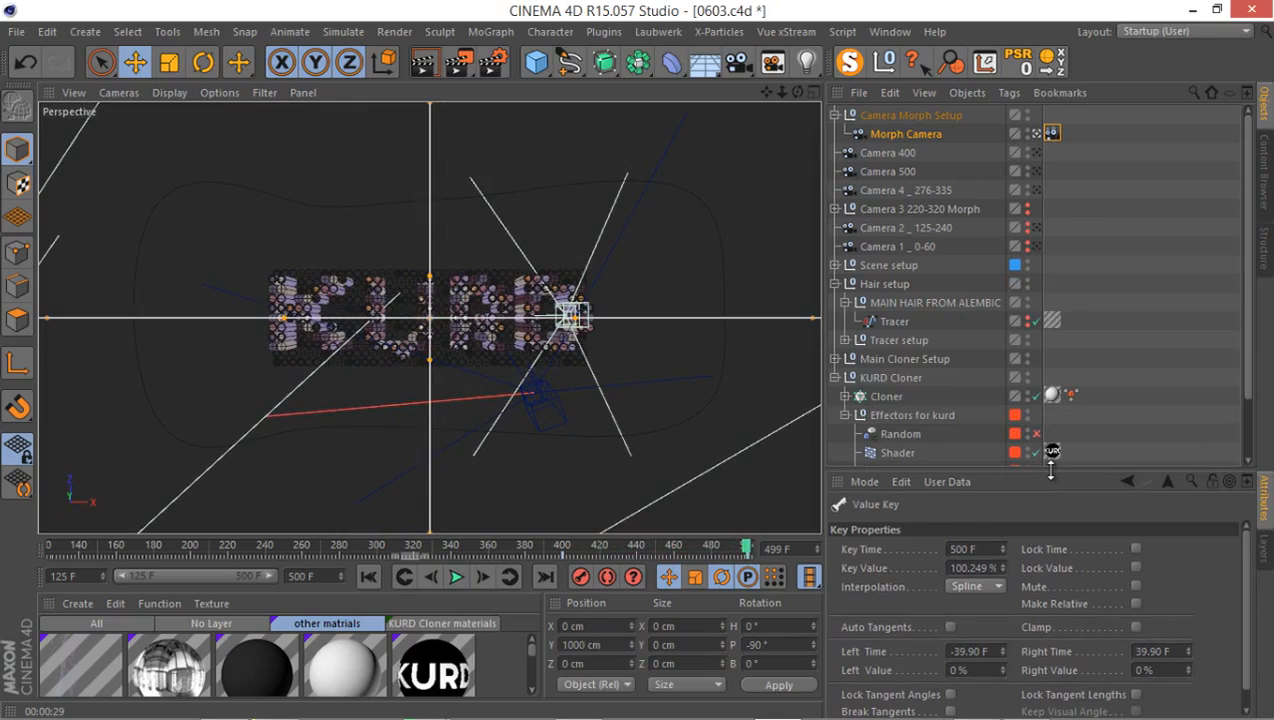